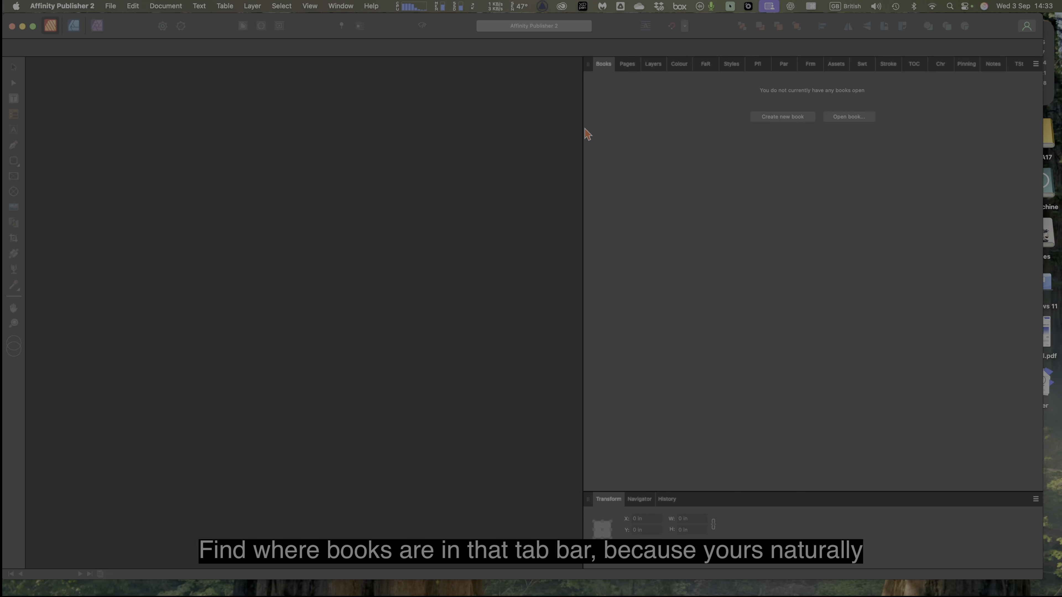
Narrow the side panel area to give the workspace more room and create a new book
drag(583, 126, 610, 142)
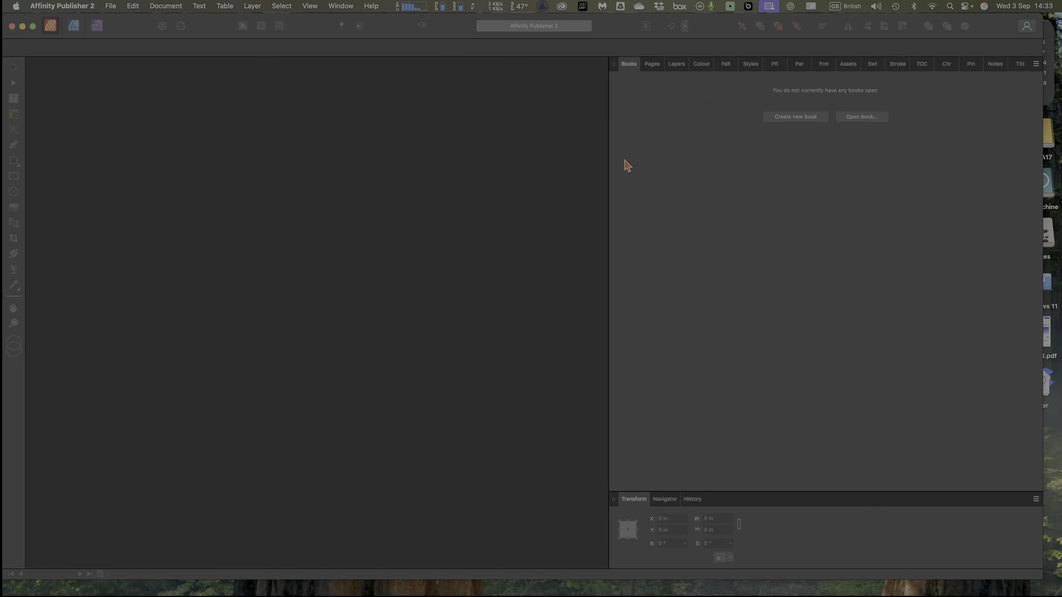
drag(608, 165, 782, 194)
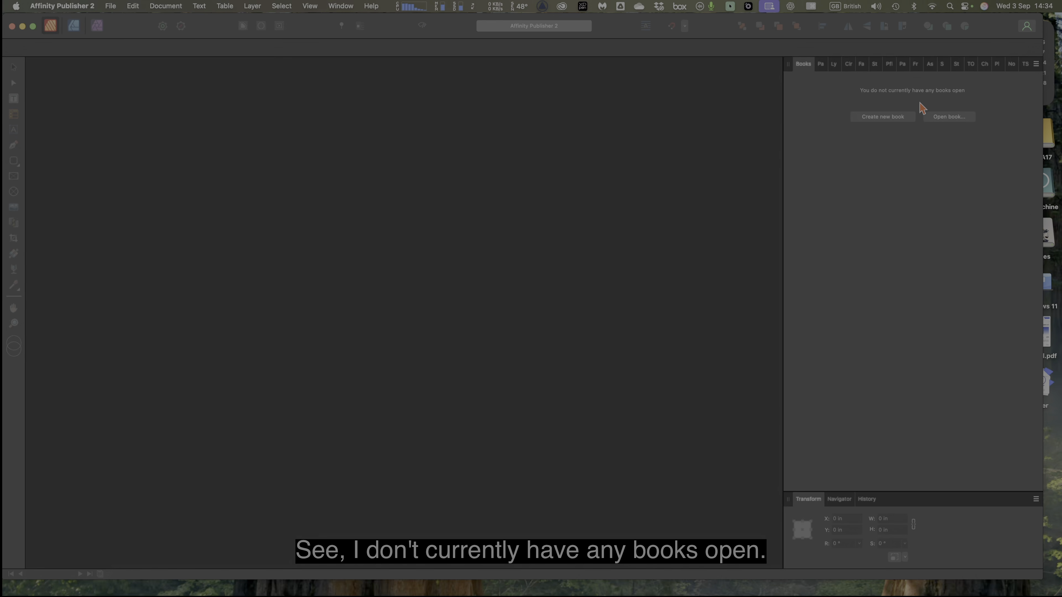
click(881, 121)
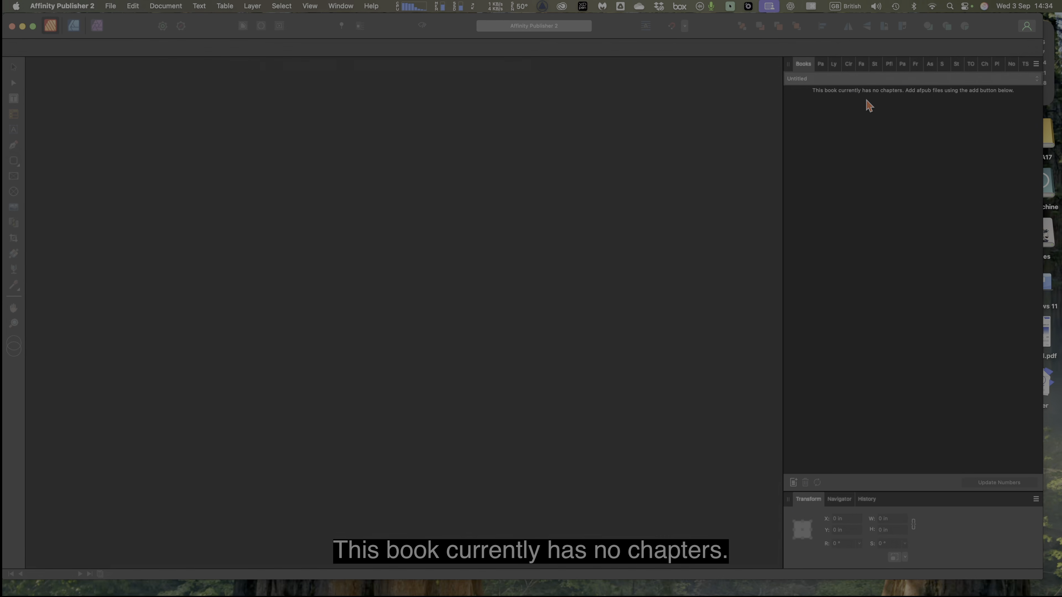
Save the new book as "Book 3 Tutorial" in the Books Tutorial folder on Dropbox
click(1037, 64)
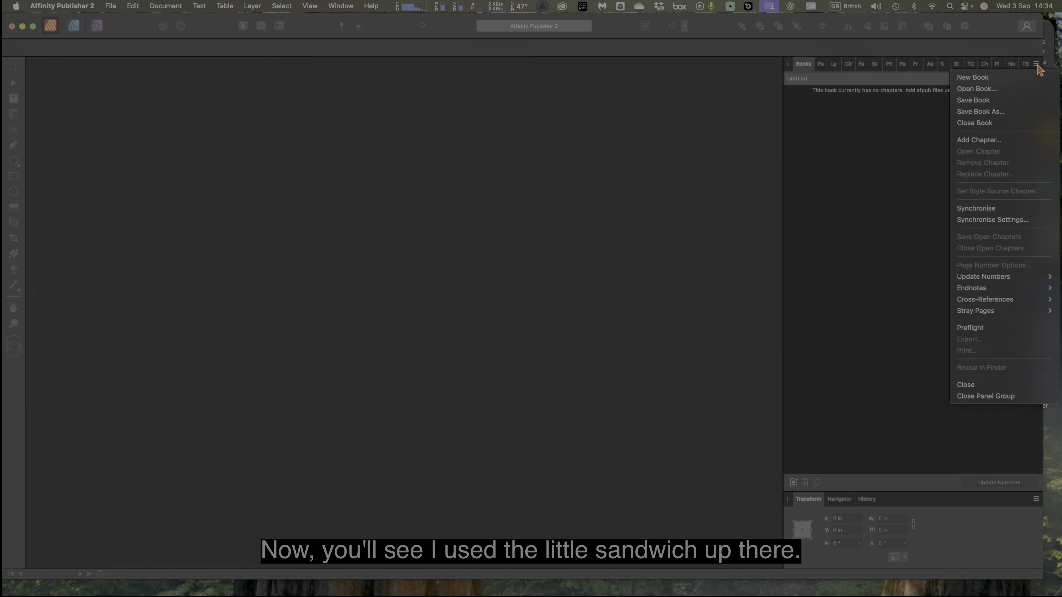
click(990, 118)
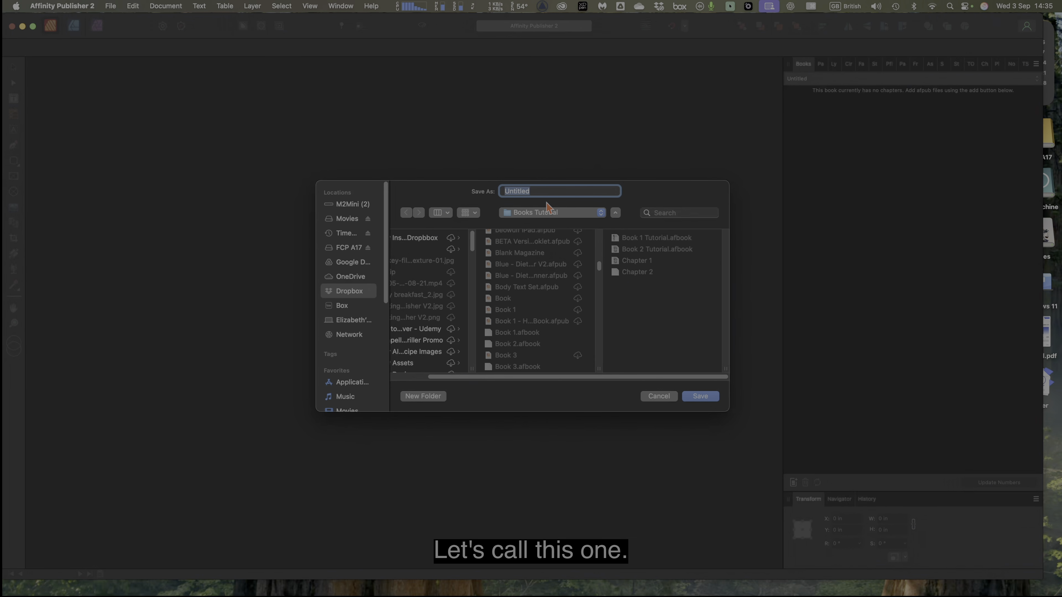
text(Book)
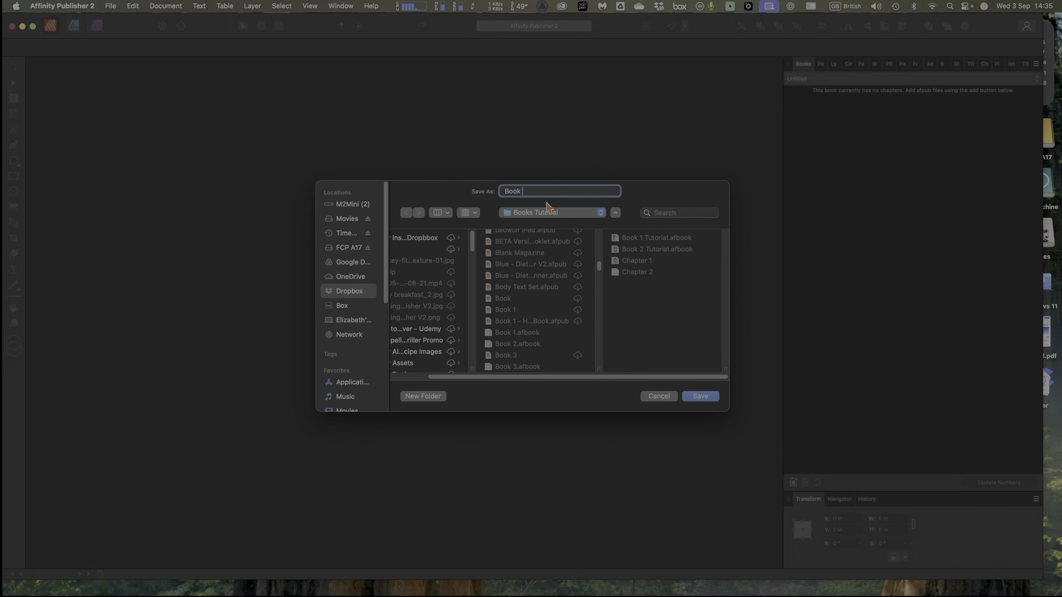
text( 2)
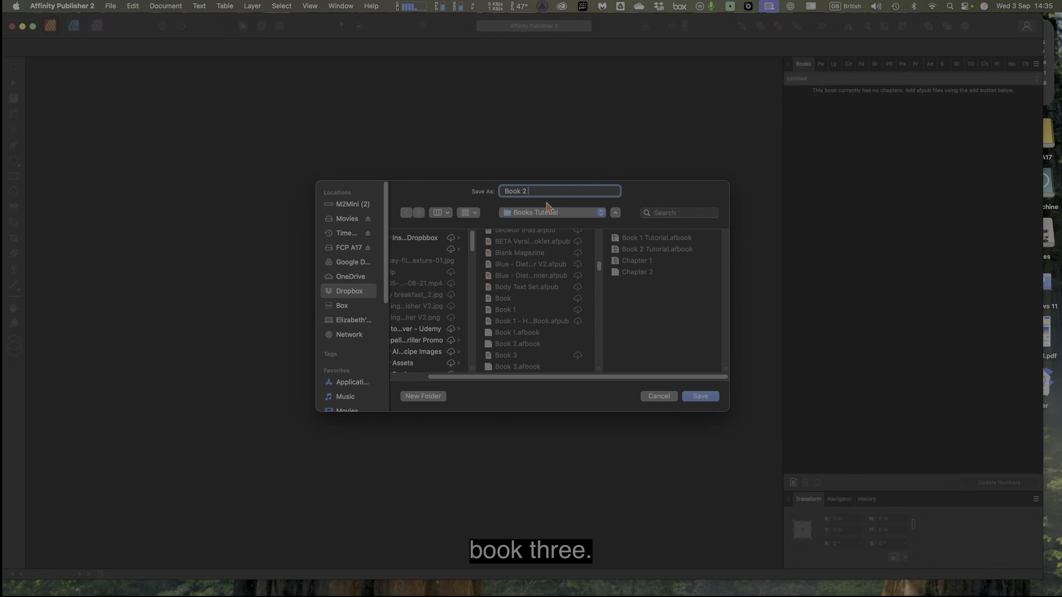
text( Tutorial)
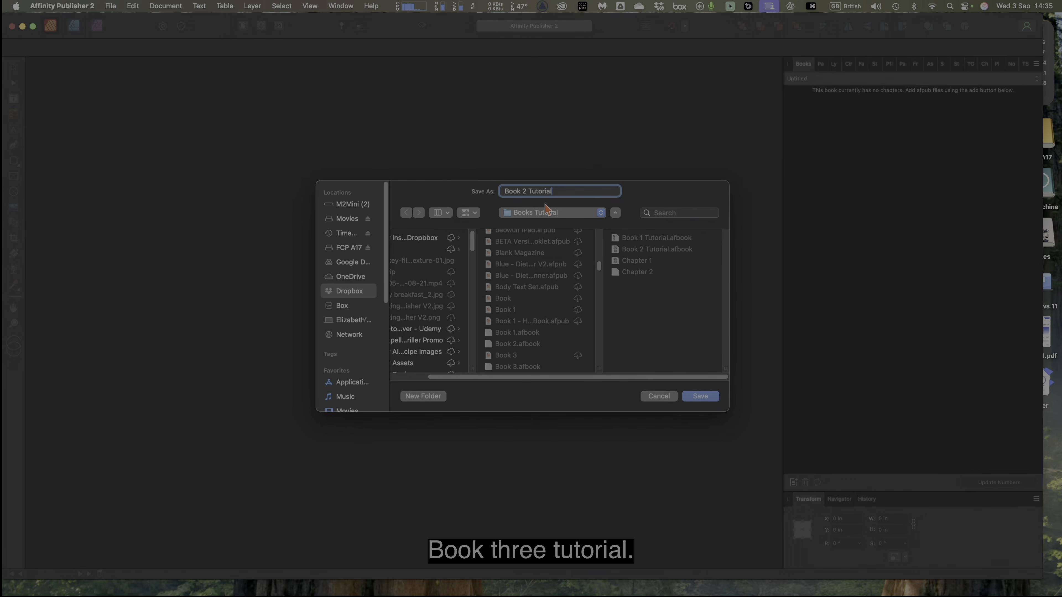
double_click(524, 191)
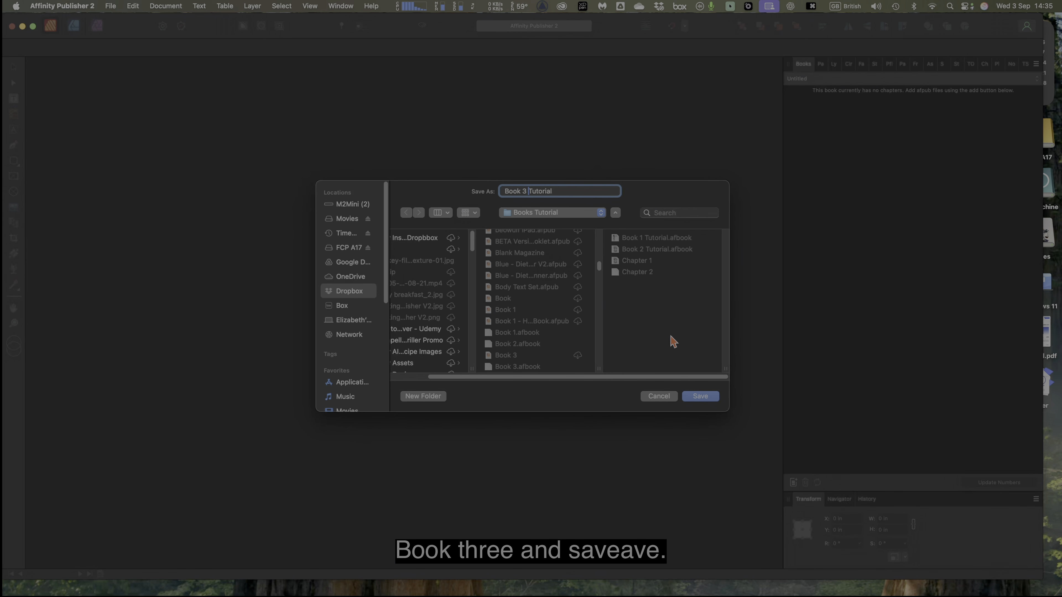
click(602, 213)
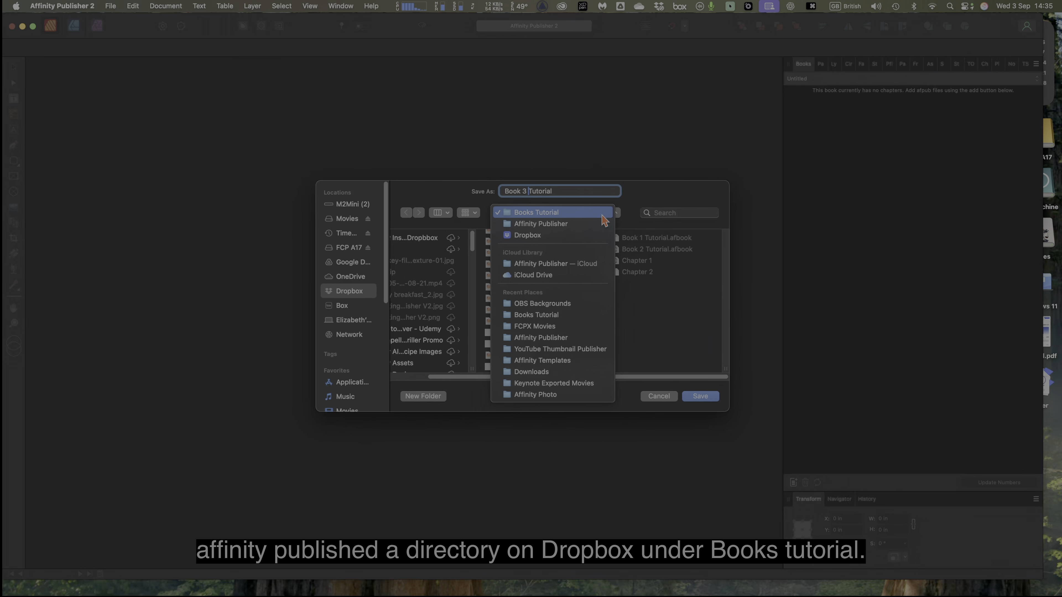
click(603, 214)
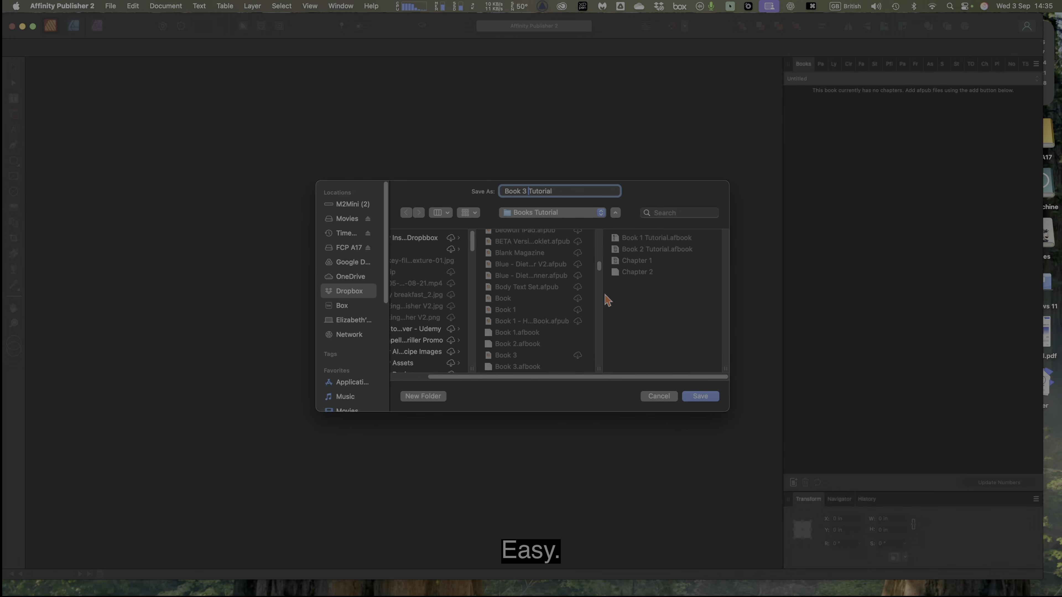
scroll(661, 341, left, 1)
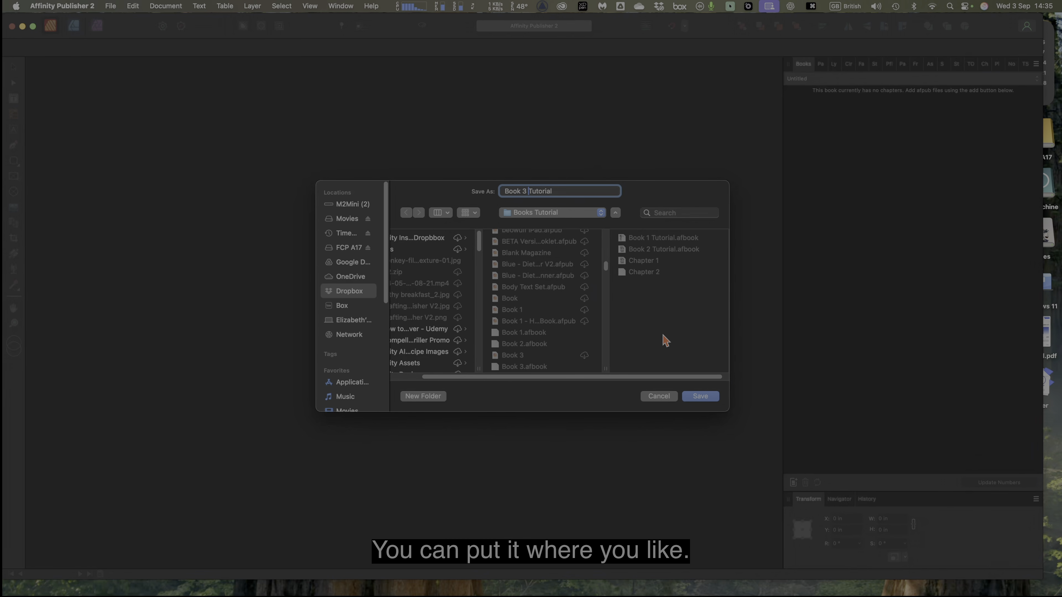
click(701, 397)
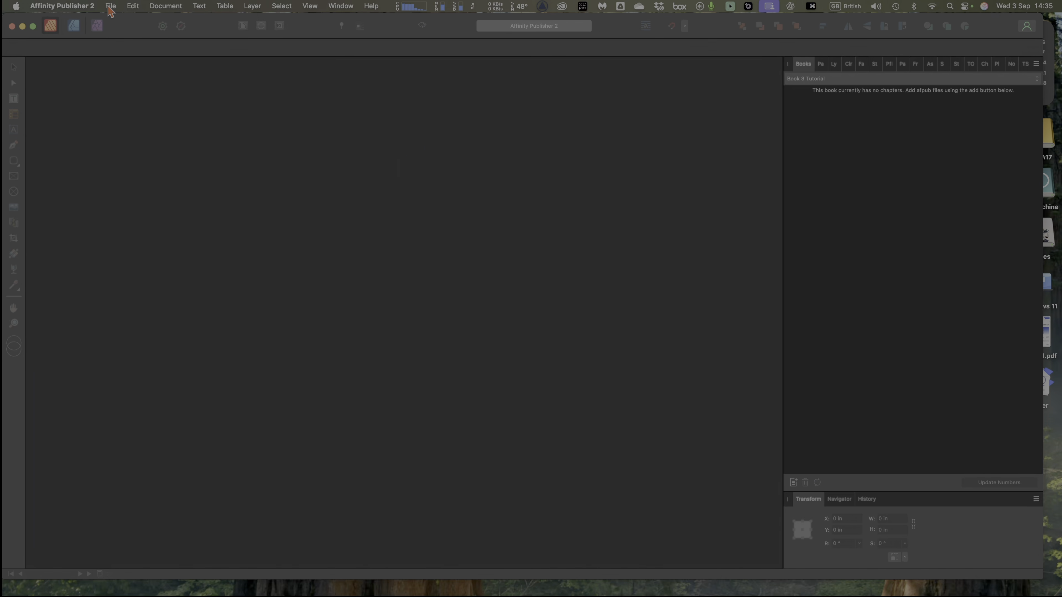
Create a new document from the 6" x 9" Standard preset with facing pages, starting on the right, with 4 pages
click(110, 6)
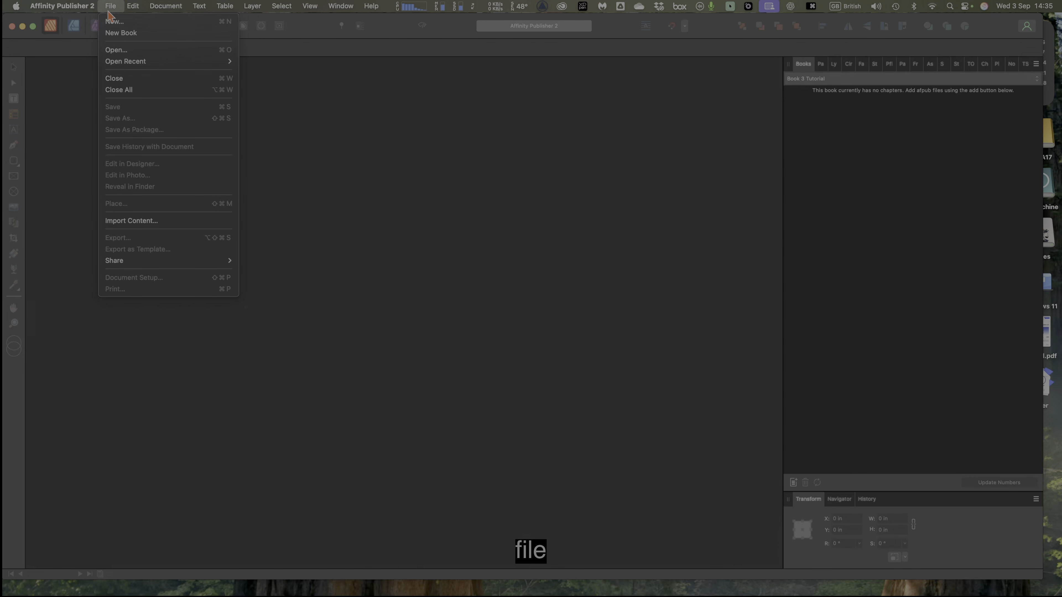
click(115, 24)
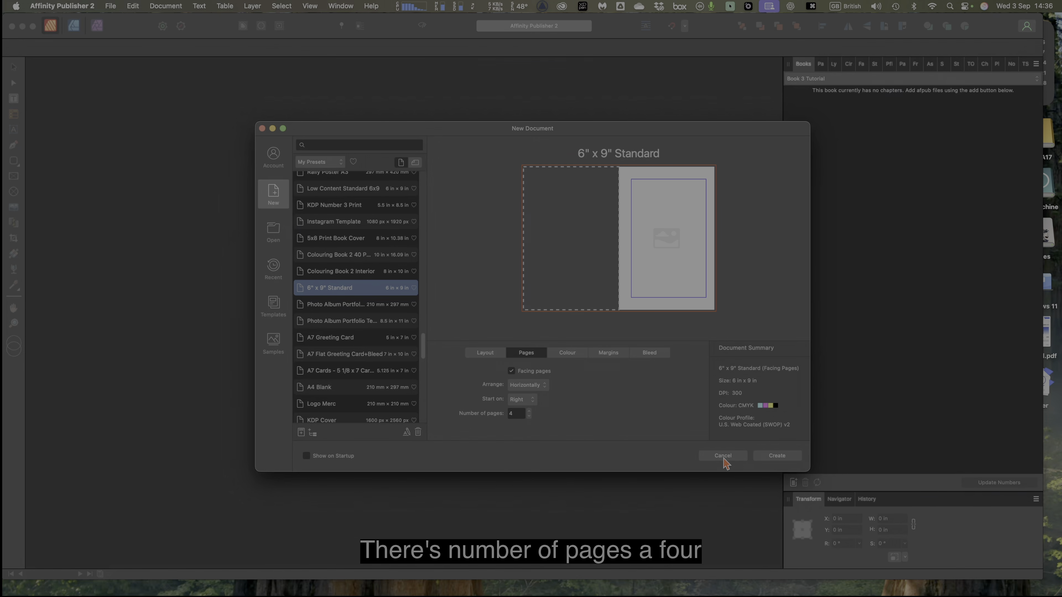
click(776, 457)
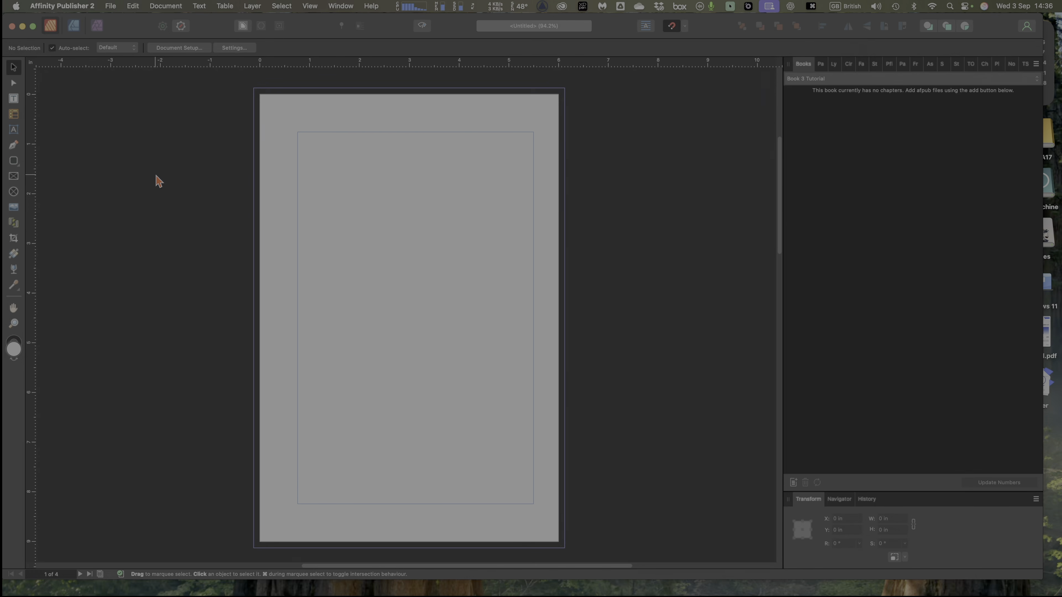
Save the new document as "Chapter 3" in the Books Tutorial folder
click(113, 10)
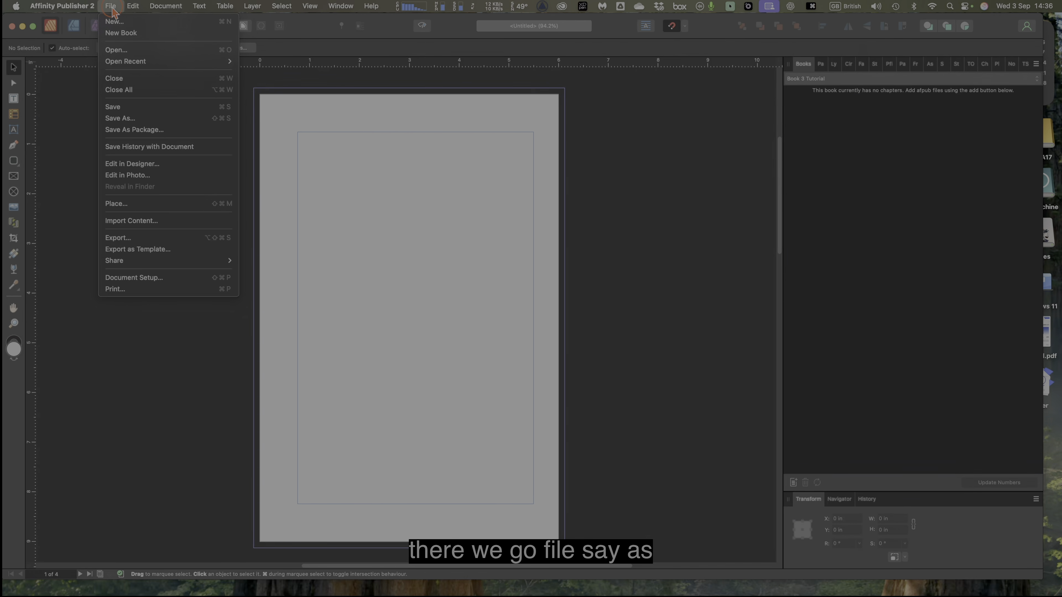
click(136, 120)
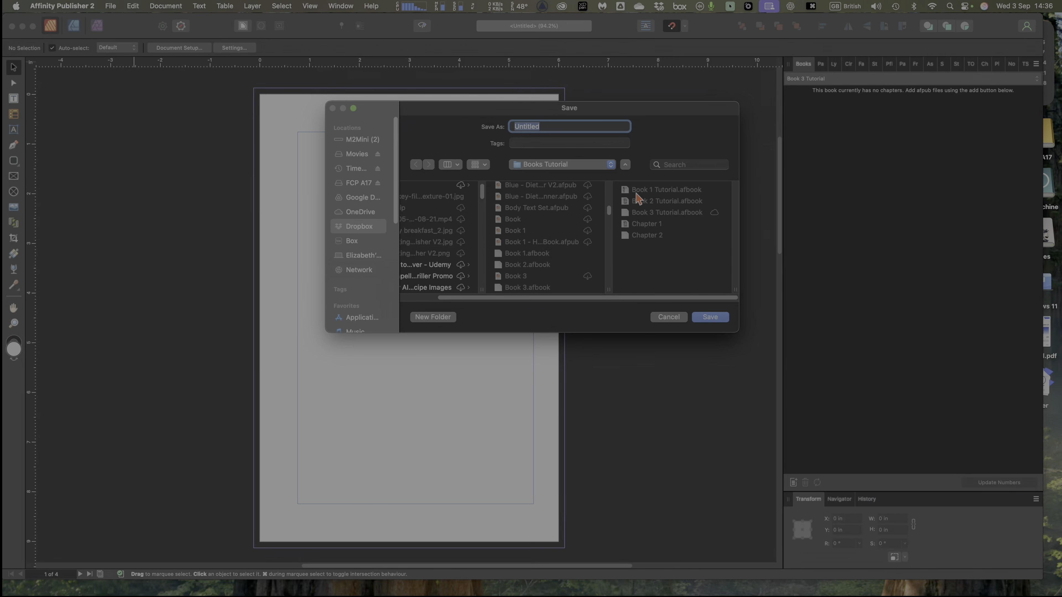
click(648, 235)
click(558, 127)
key(BackSpace)
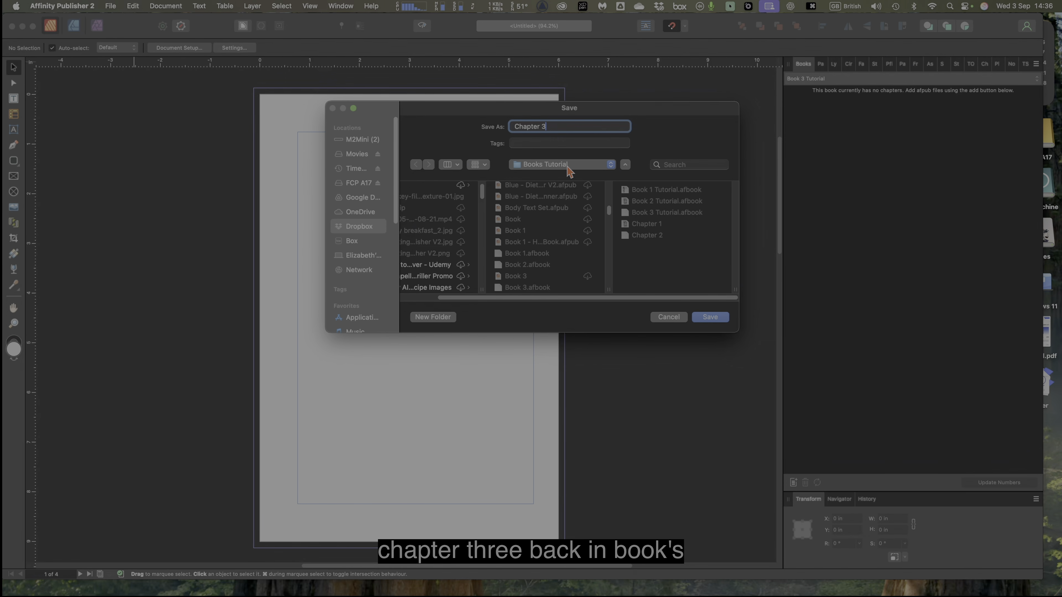
click(706, 326)
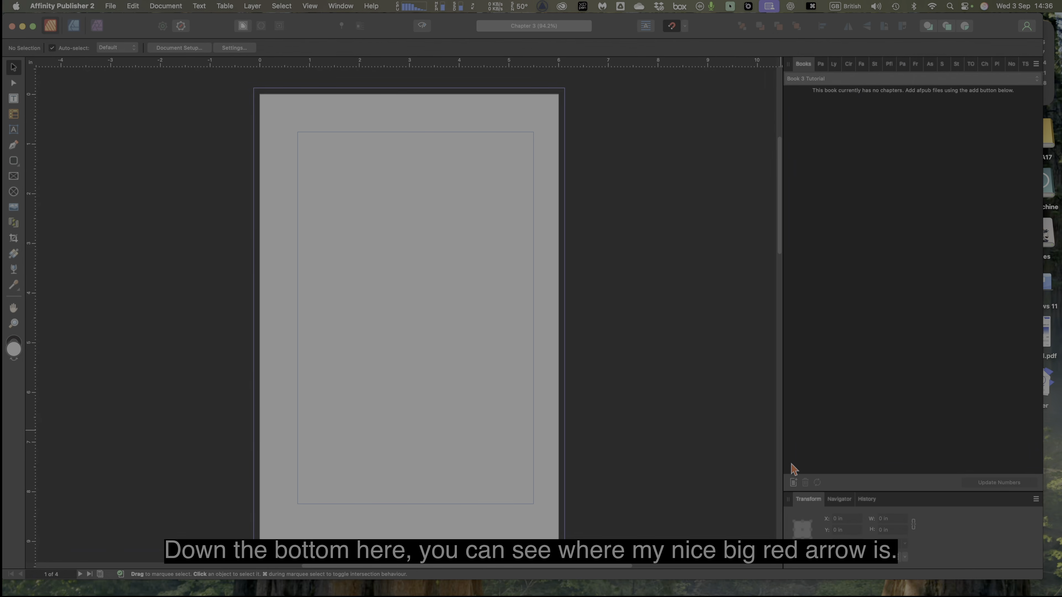
Add the Chapter 1 file from the Books Tutorial folder as a chapter of the book
click(794, 483)
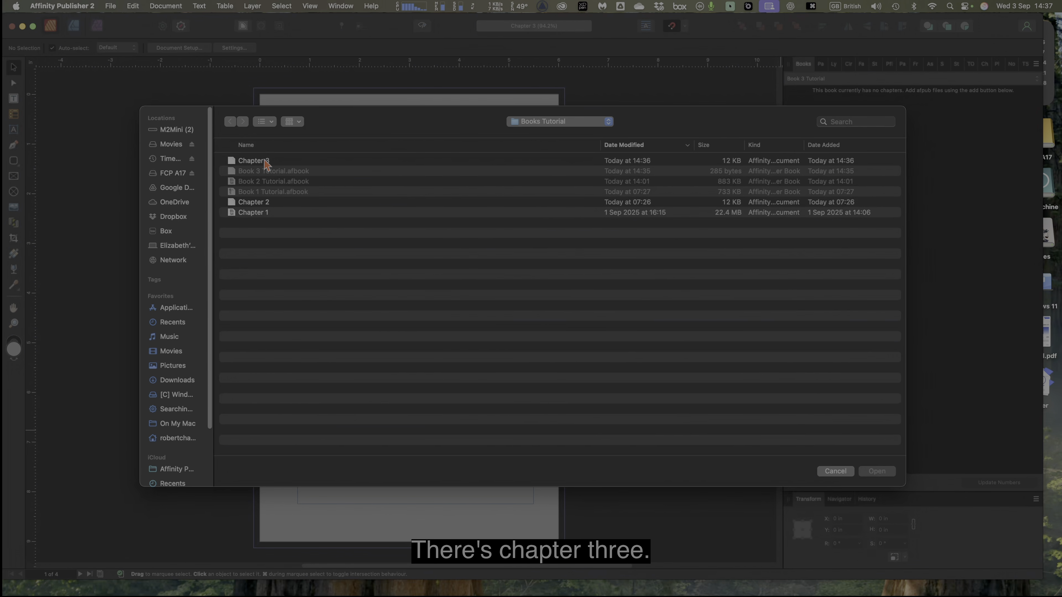
click(257, 214)
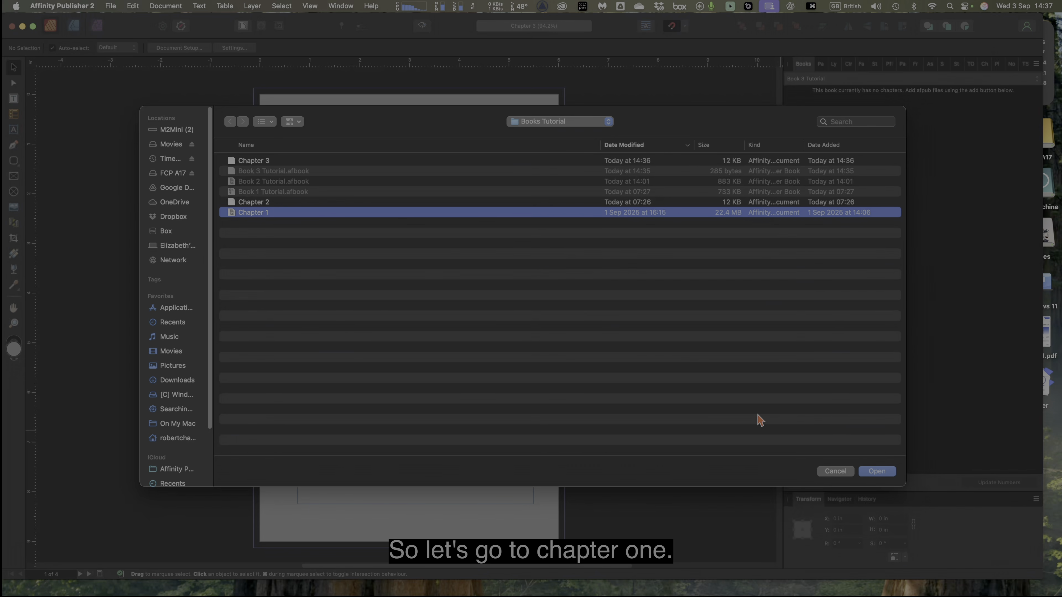
click(877, 471)
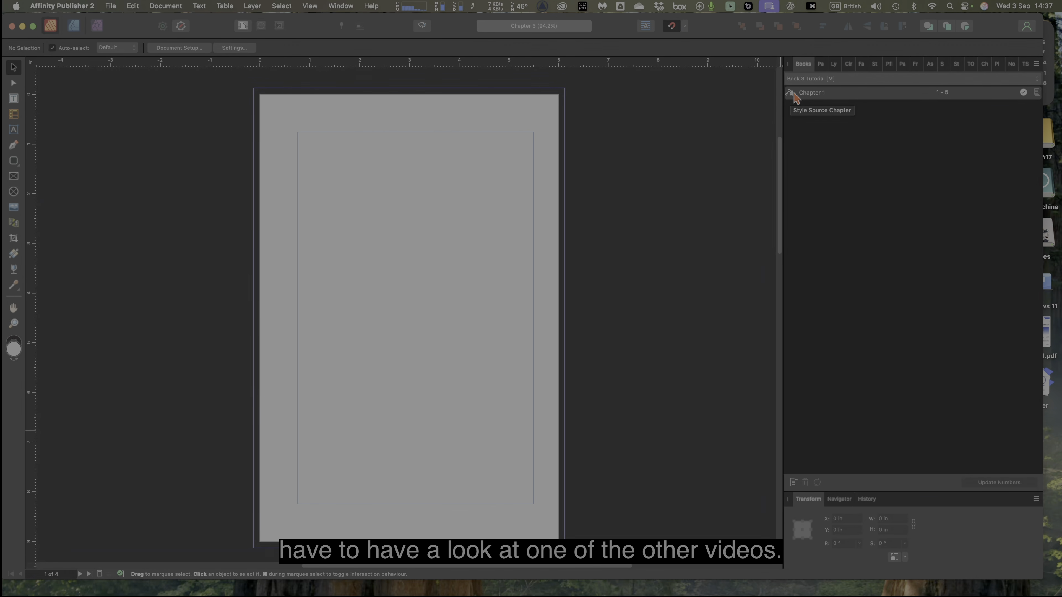
Open Chapter 1 from the book and display its page thumbnails in a widened side panel area
double_click(813, 96)
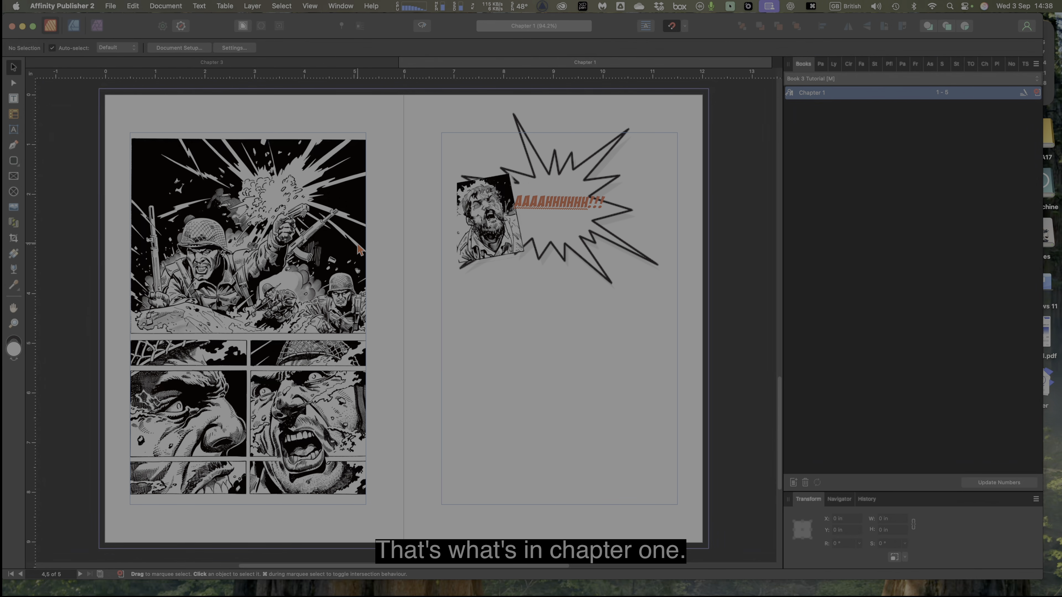
click(821, 65)
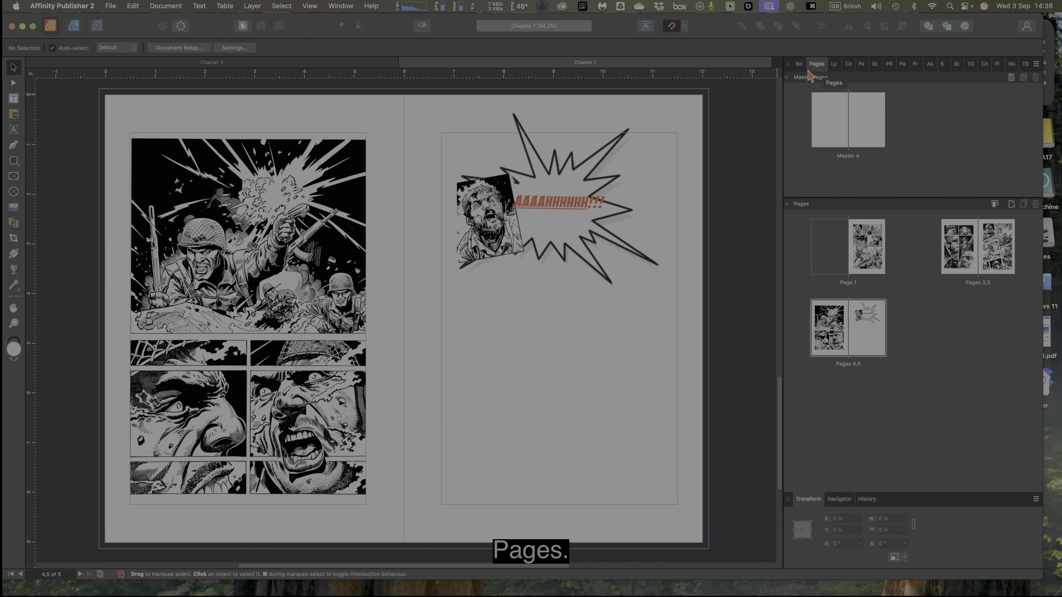
drag(782, 112, 649, 126)
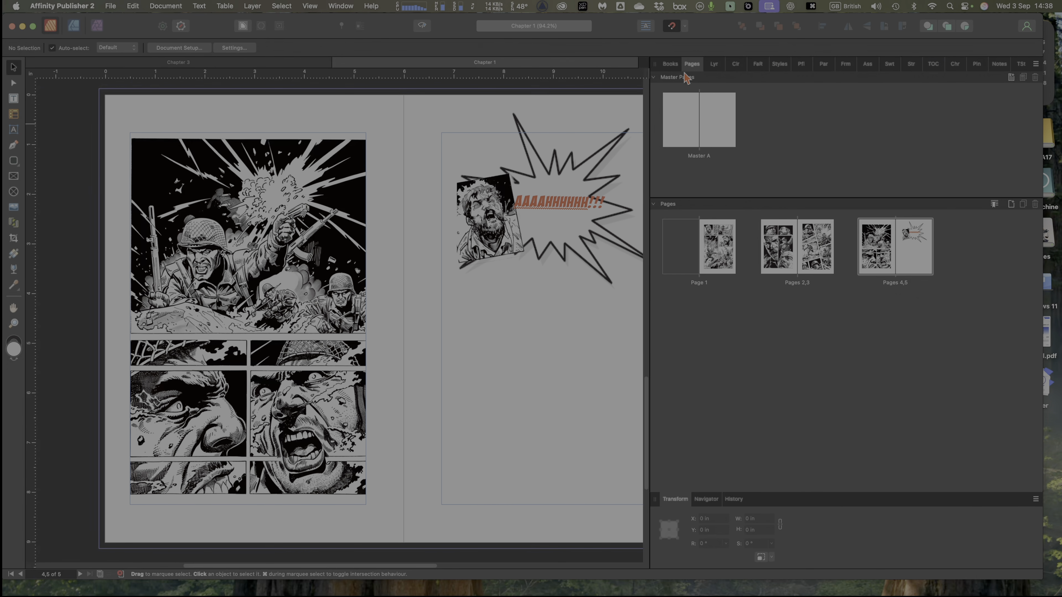
click(670, 63)
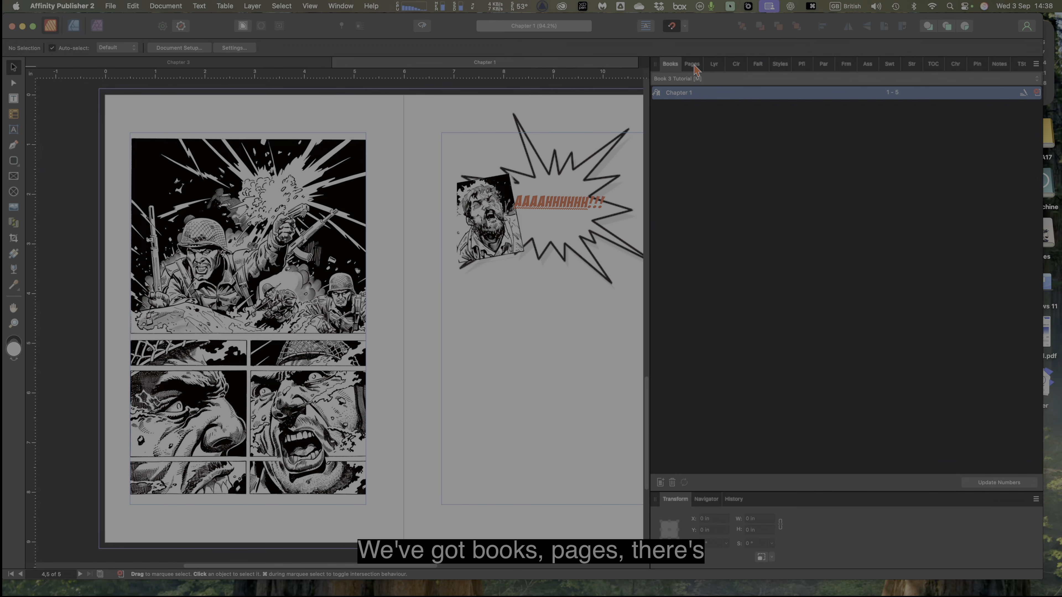
click(692, 65)
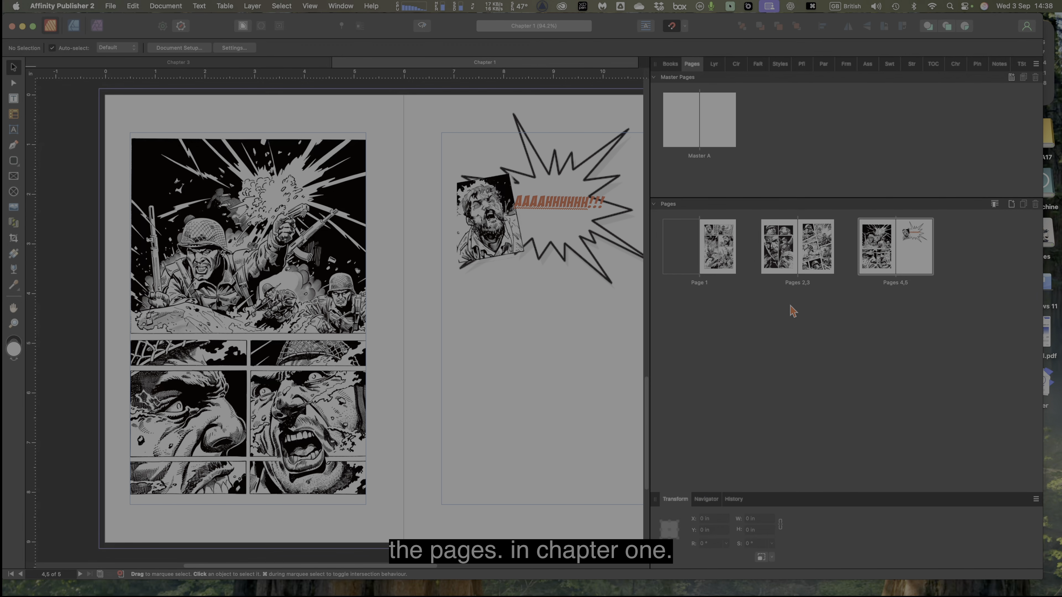
Look through Chapter 1's spreads and the layers on its last spread, ending back at the book's chapter list
click(721, 263)
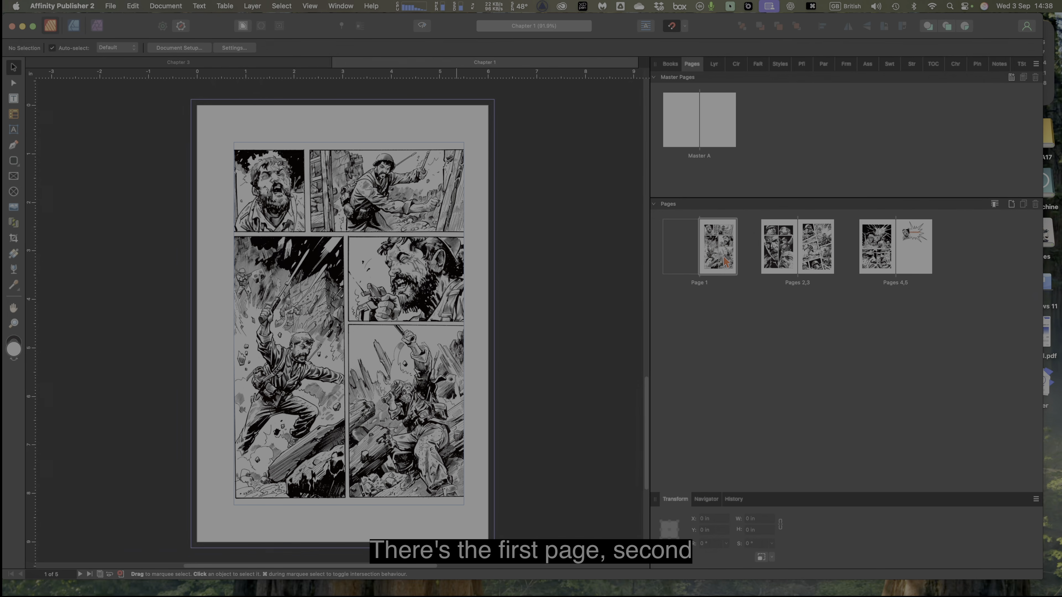
click(783, 255)
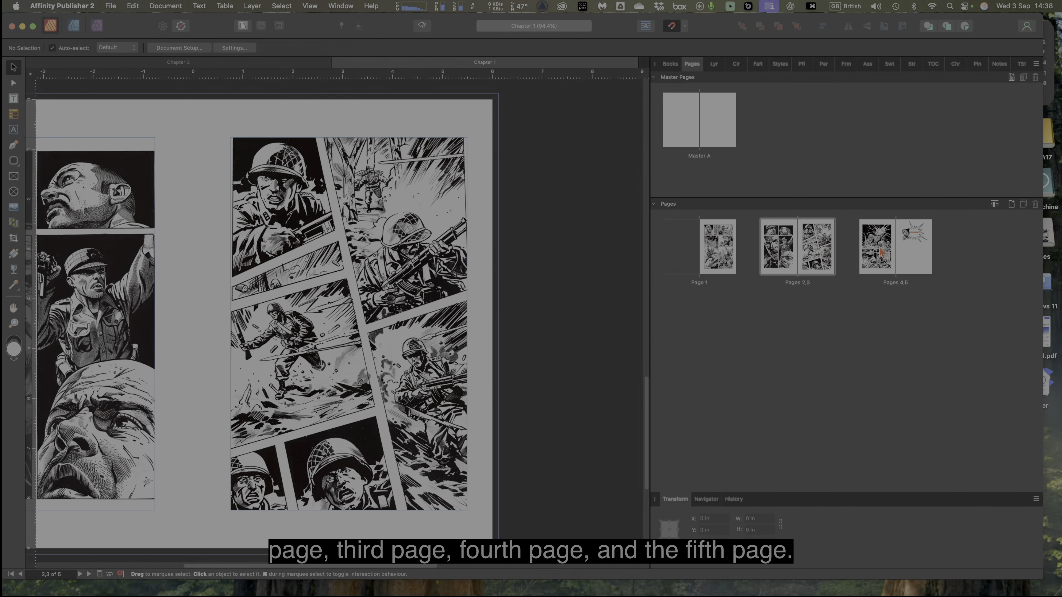
click(899, 252)
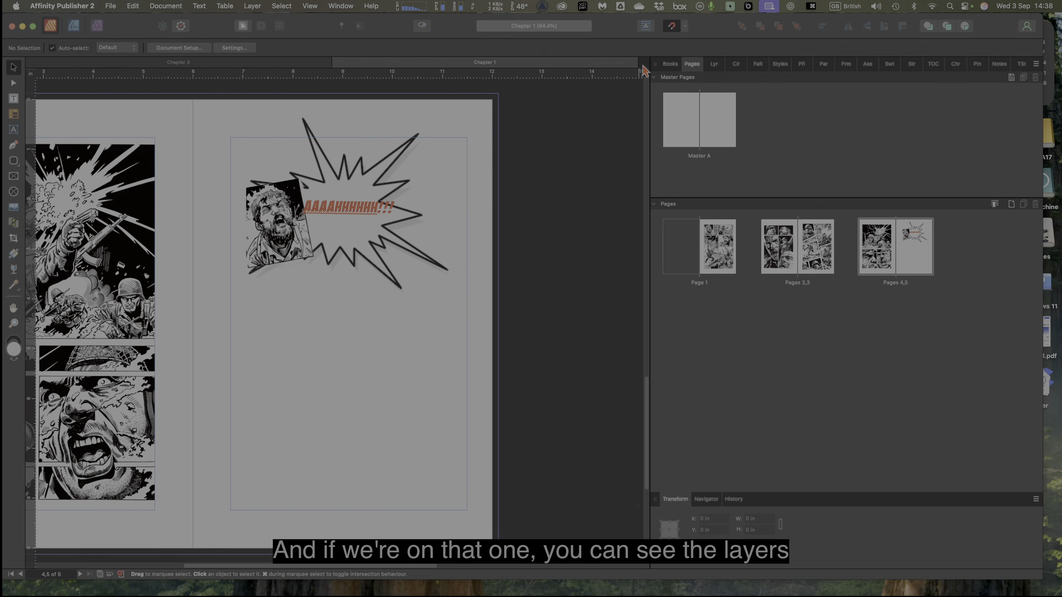
click(714, 66)
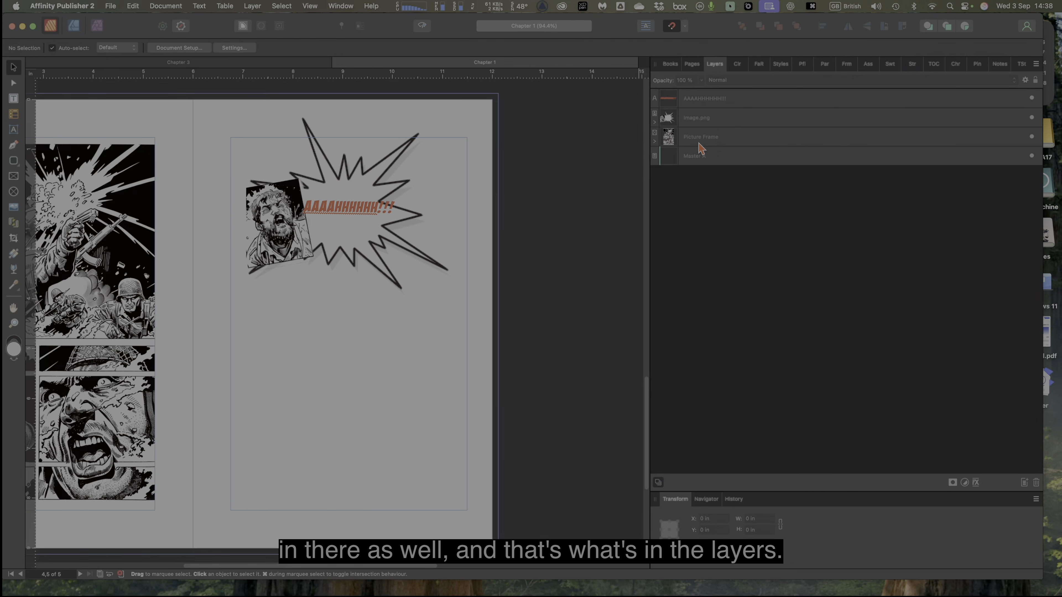
click(692, 65)
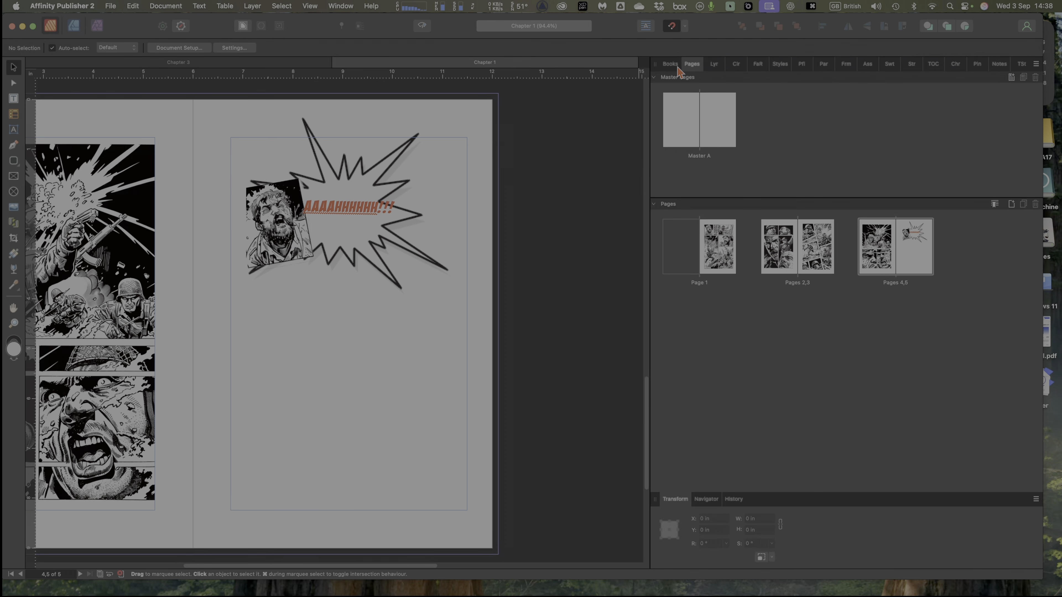
click(671, 64)
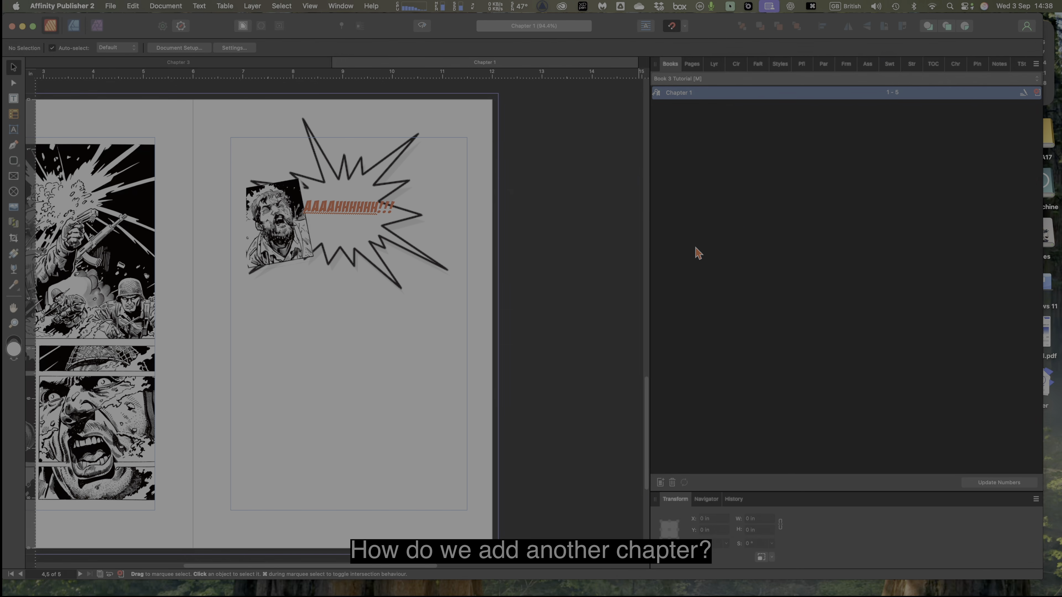
scroll(341, 241, left, 5)
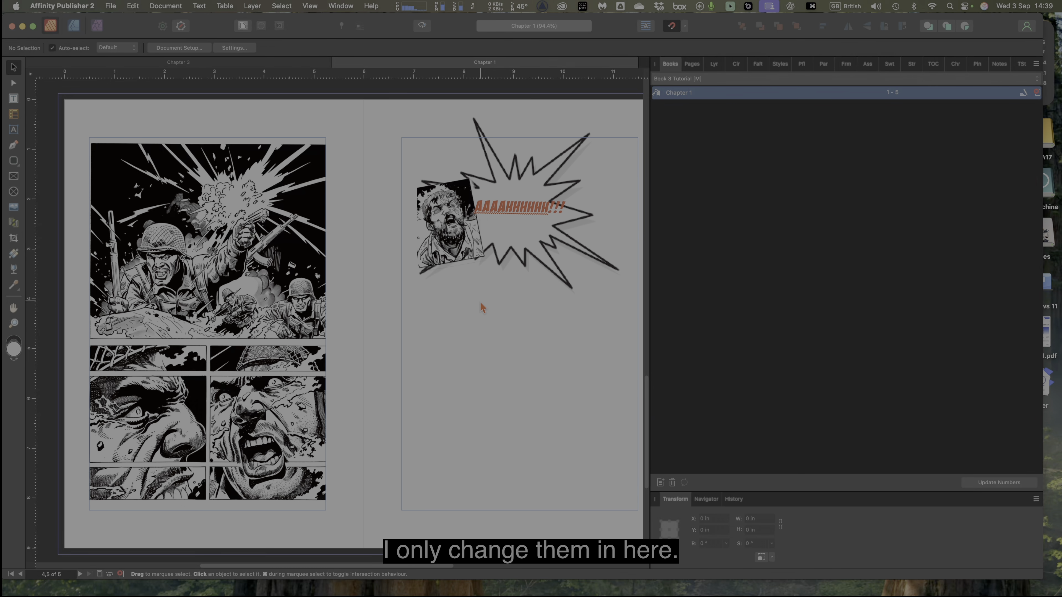
Rotate the small soldier picture frame beside the AAAAHHHHHH!!! burst in Chapter 1 to about 23°, and save the book
click(13, 83)
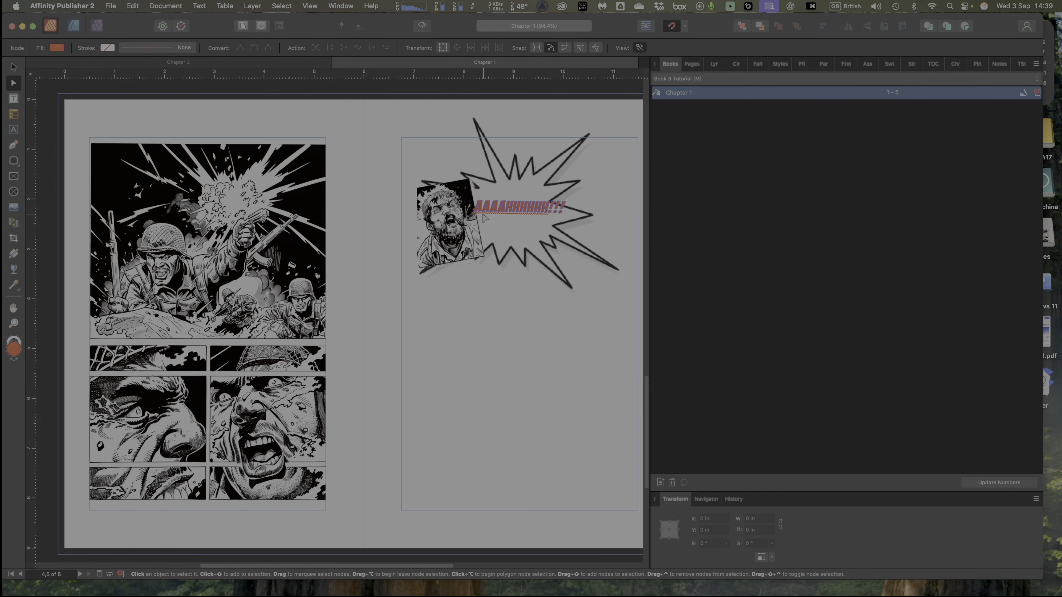
click(445, 247)
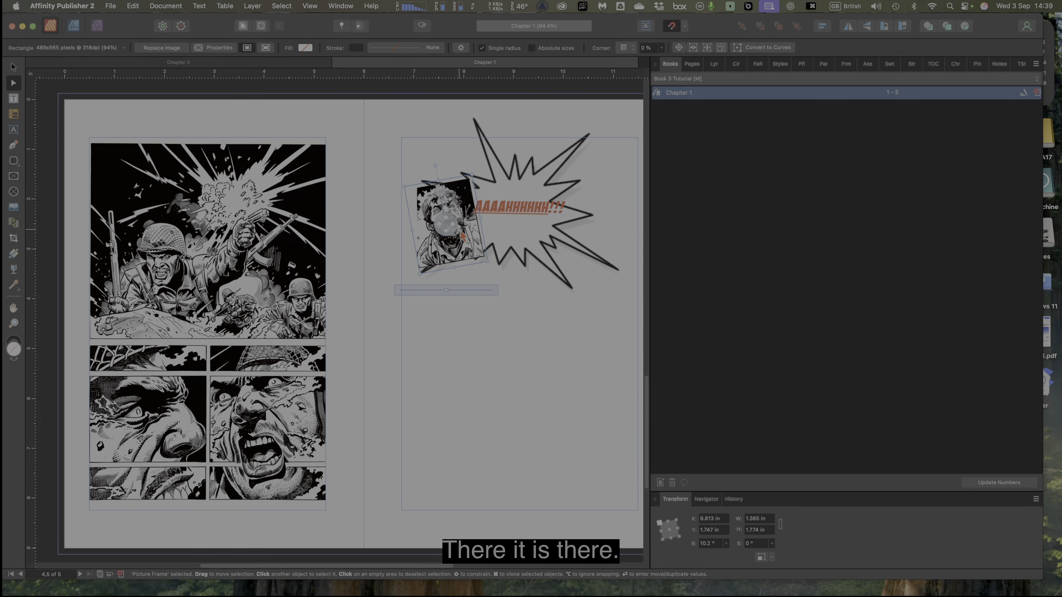
drag(437, 166, 423, 168)
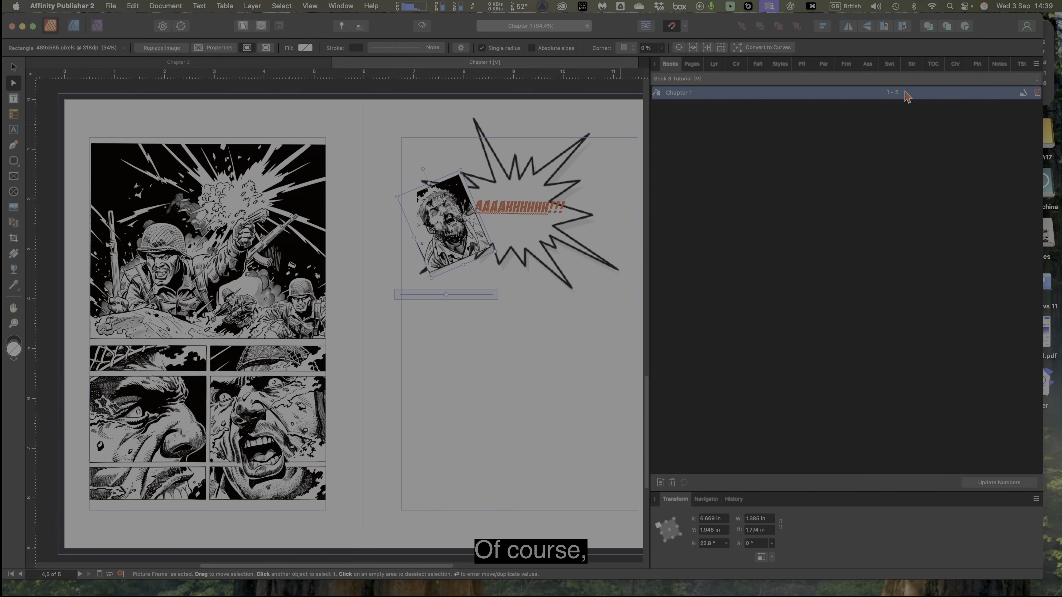
click(1037, 64)
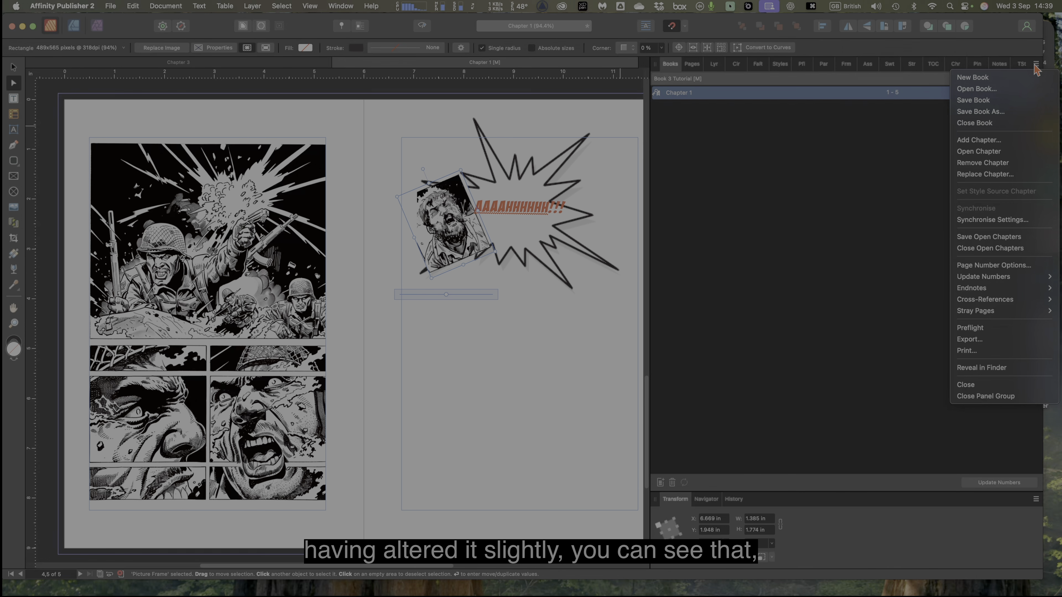
click(992, 103)
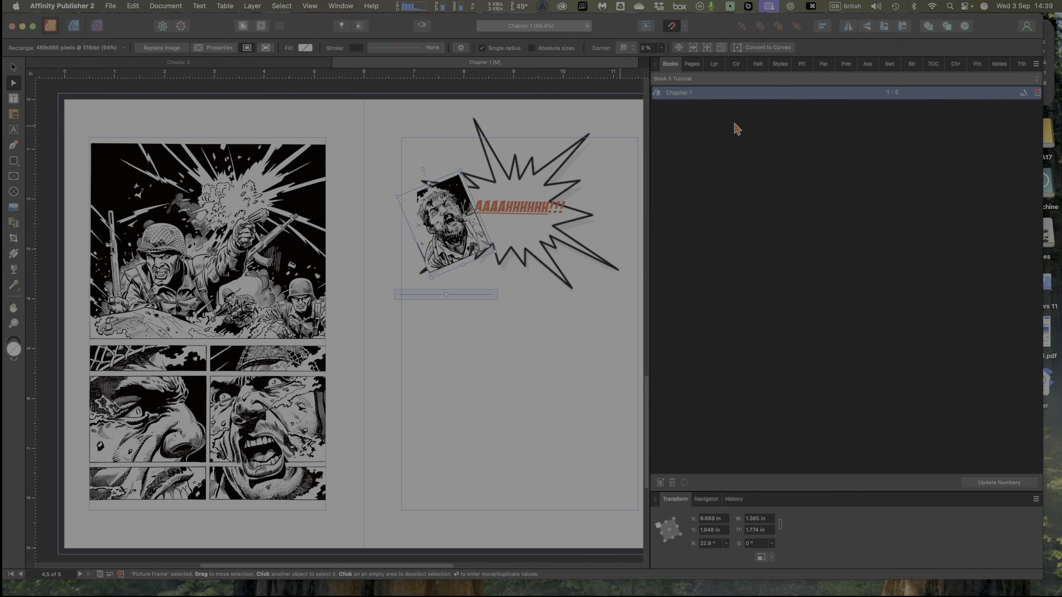
Add the Chapter 2 file from the Books Tutorial folder as a chapter of the book
click(660, 483)
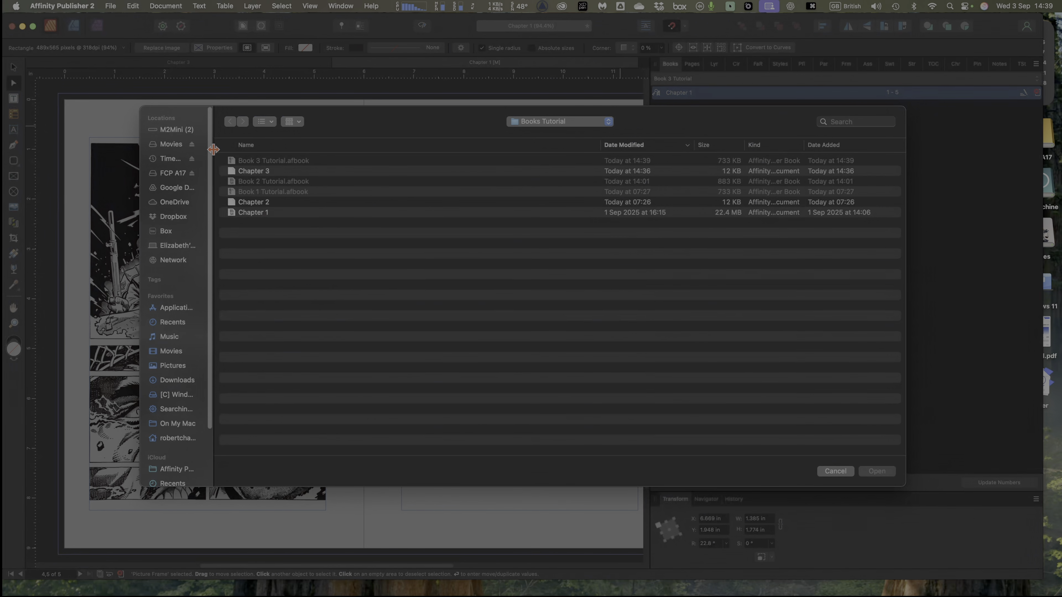
click(266, 204)
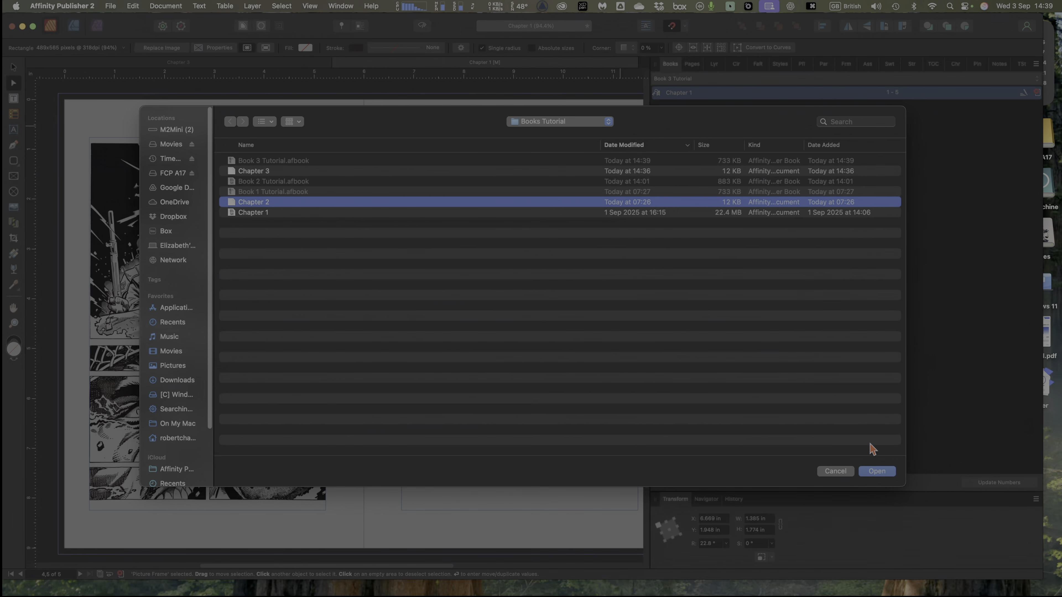
click(876, 472)
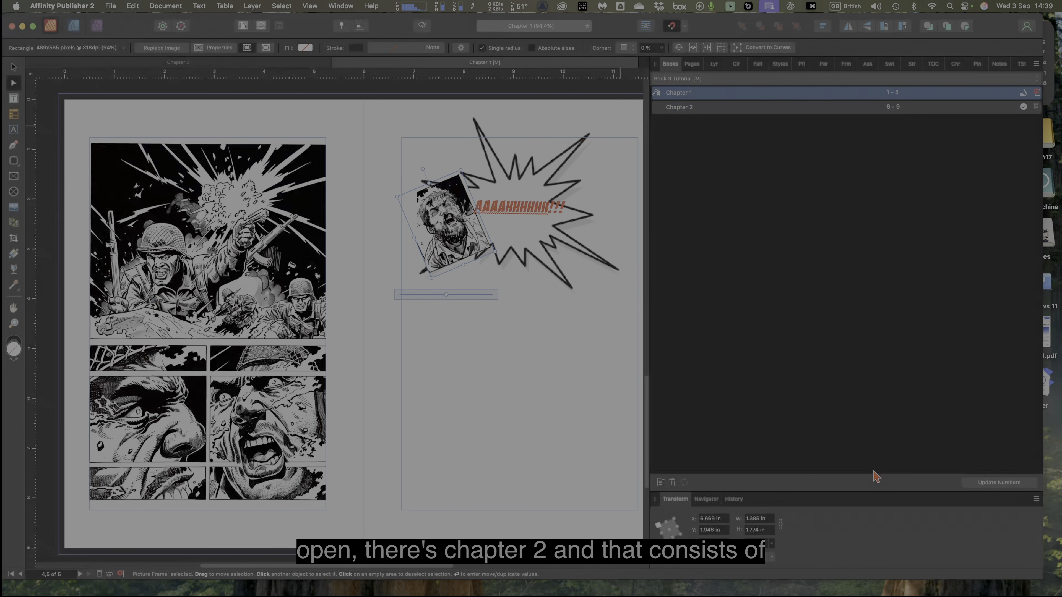
Open Chapter 2 from the book and check its page thumbnails, ending back at the chapter list
double_click(727, 109)
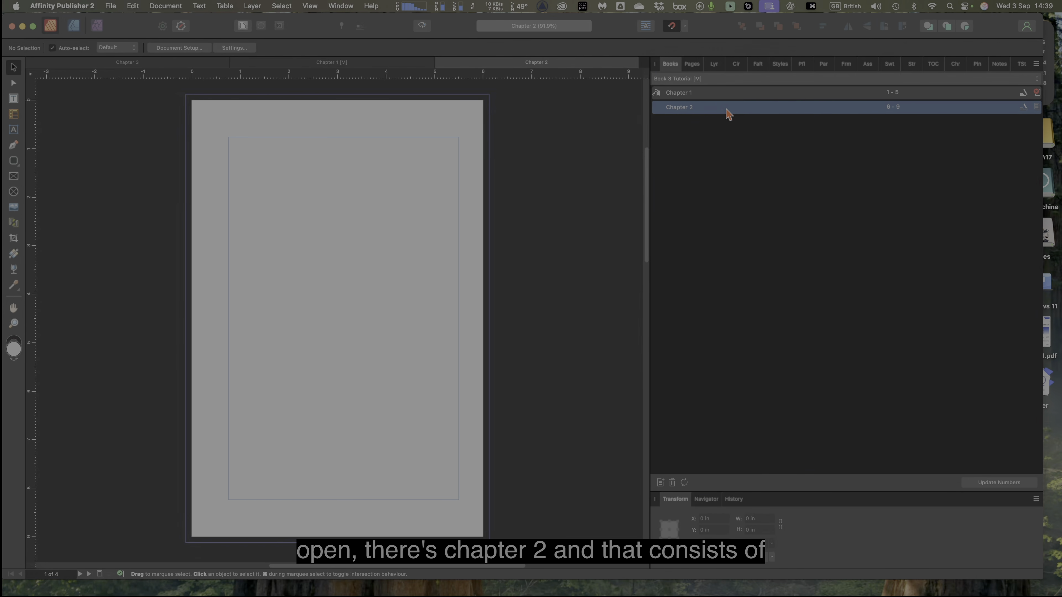
click(695, 65)
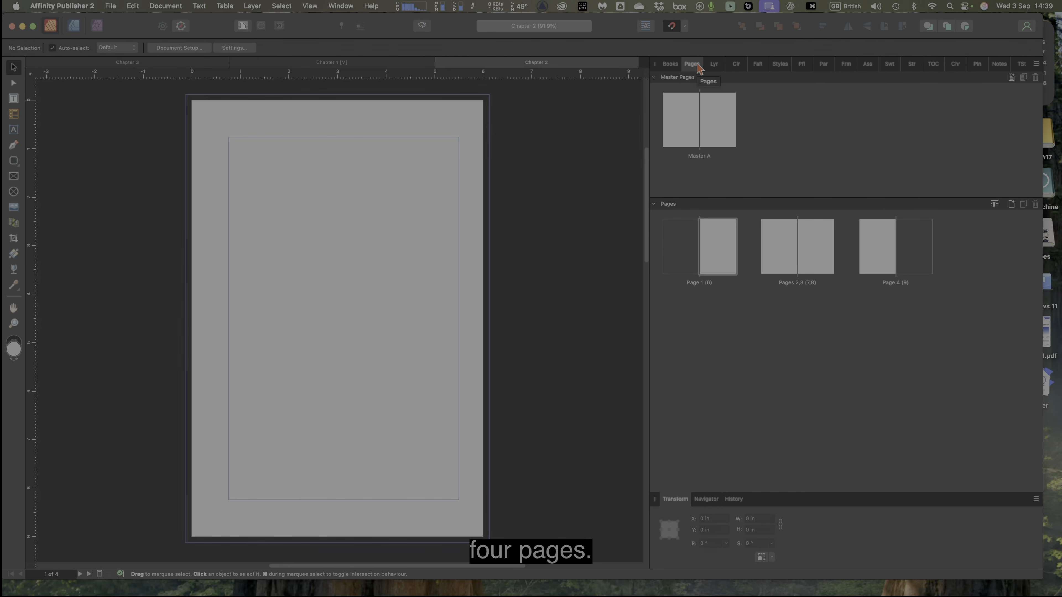
click(670, 64)
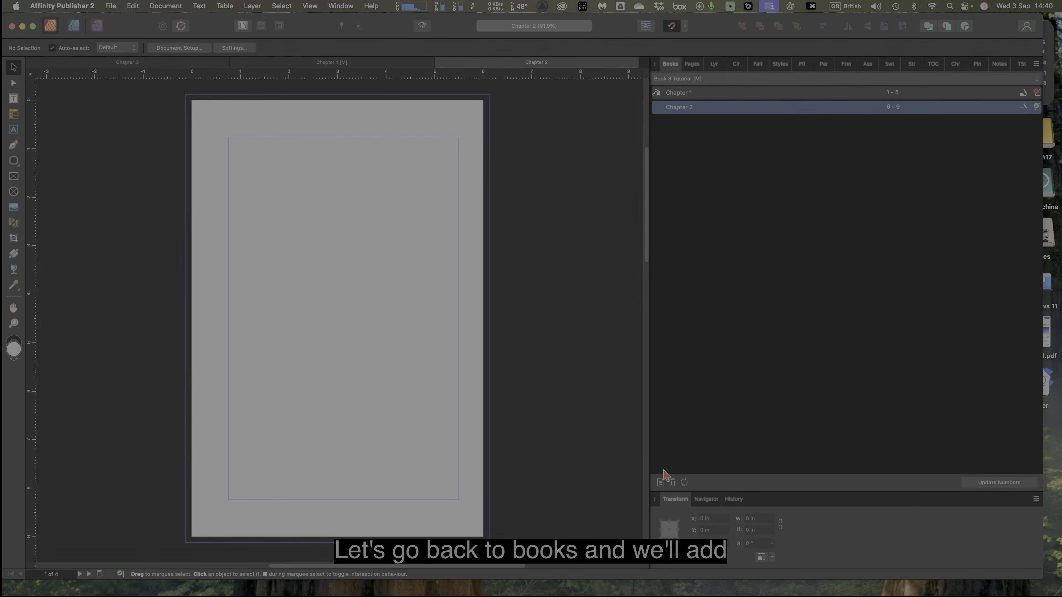
Add the Chapter 3 file from the Books Tutorial folder as a chapter of the book
click(660, 483)
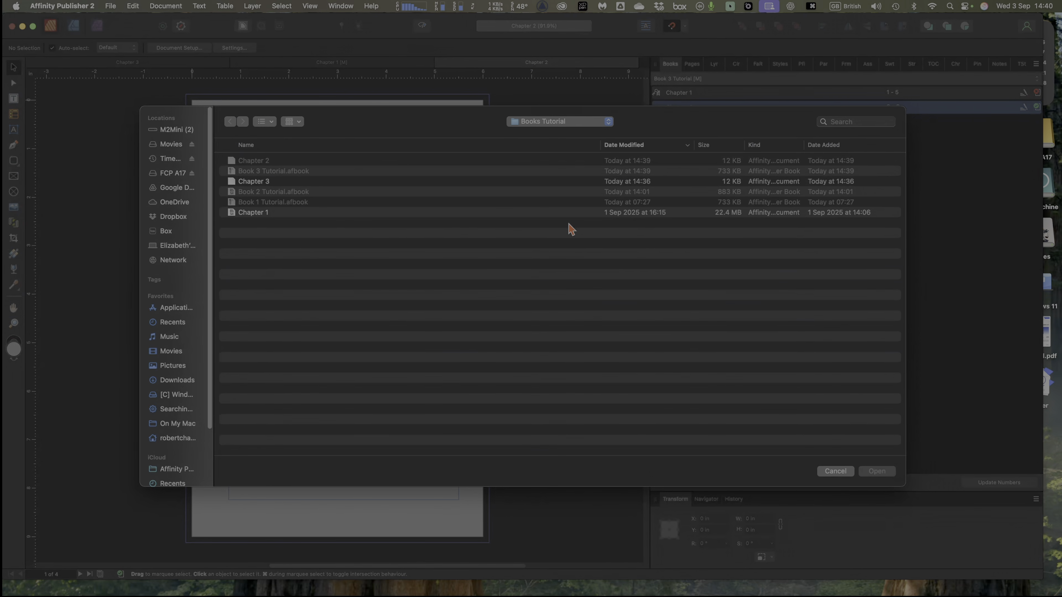
click(260, 185)
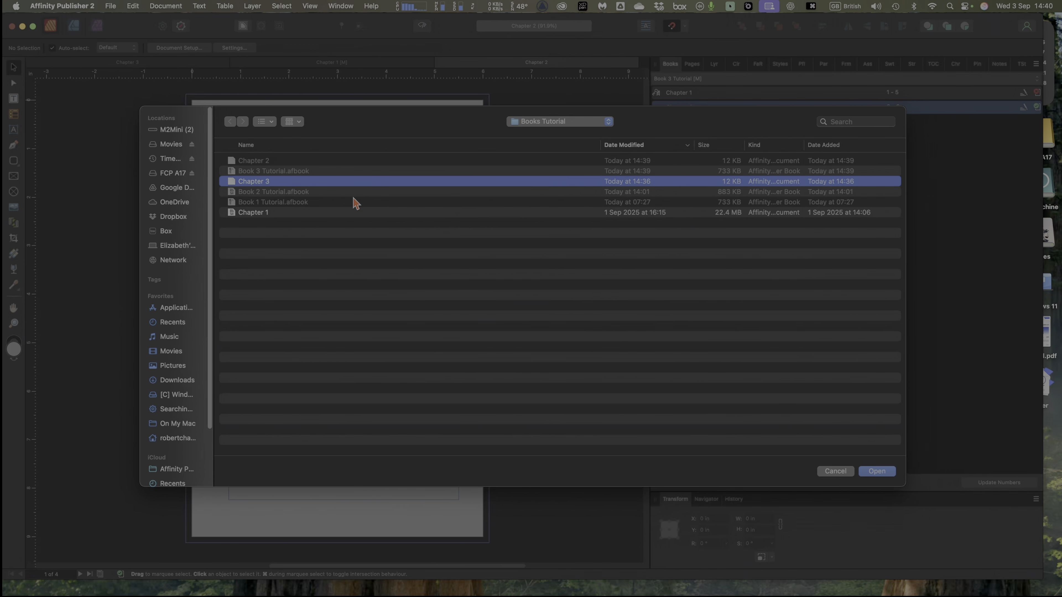
click(876, 471)
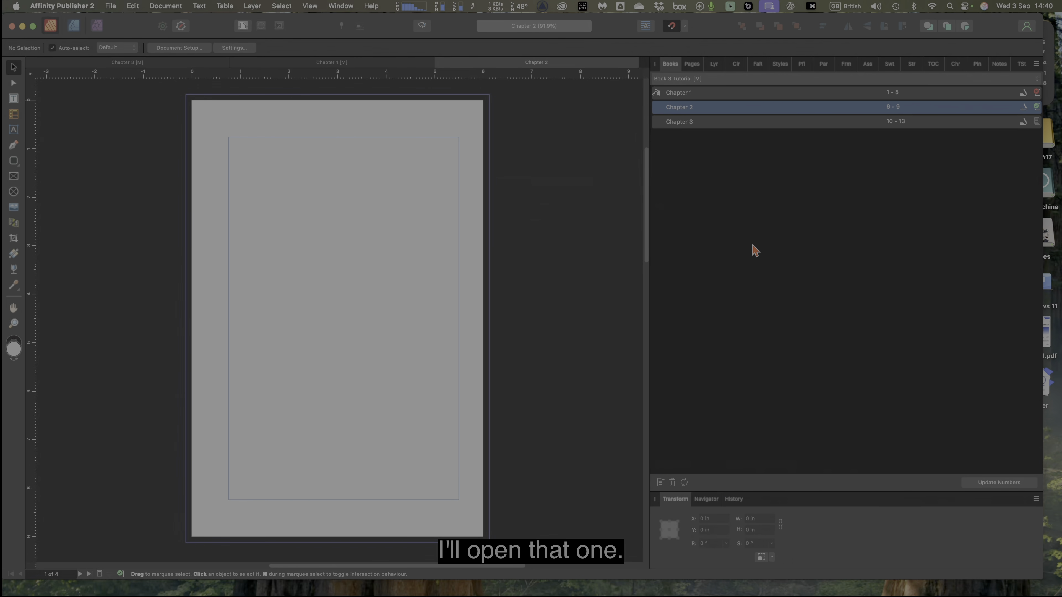
Open Chapter 3 from the book and check its pages and layers, ending back at the chapter list
double_click(720, 131)
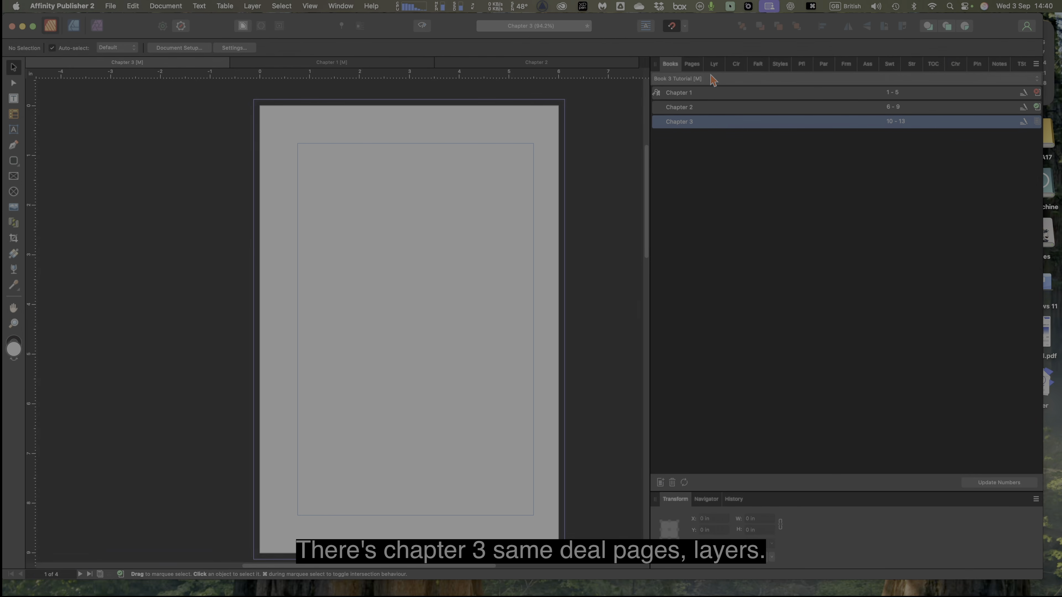
click(692, 66)
click(714, 65)
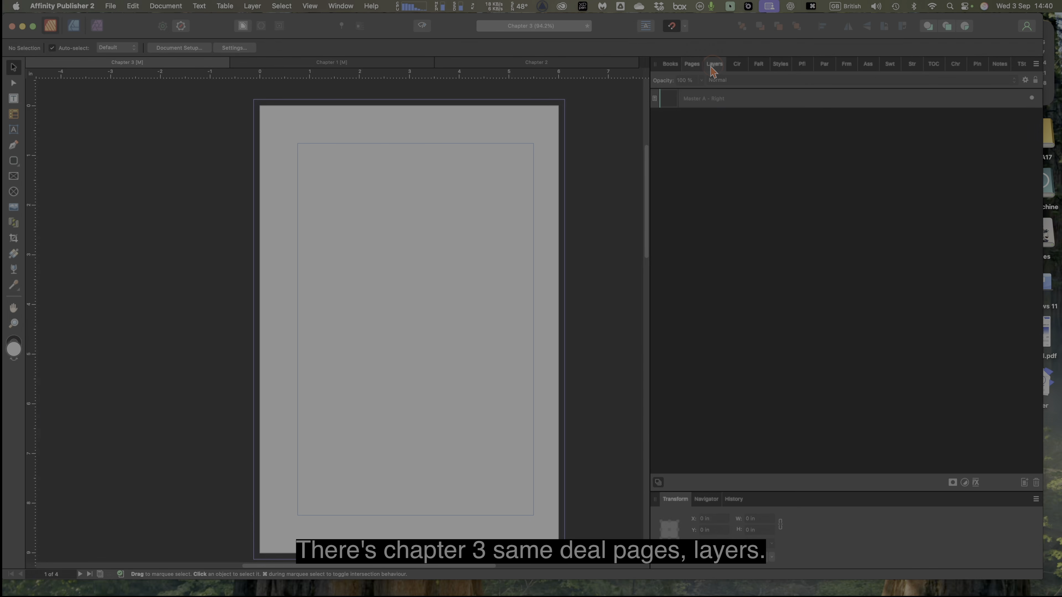
click(692, 65)
click(674, 66)
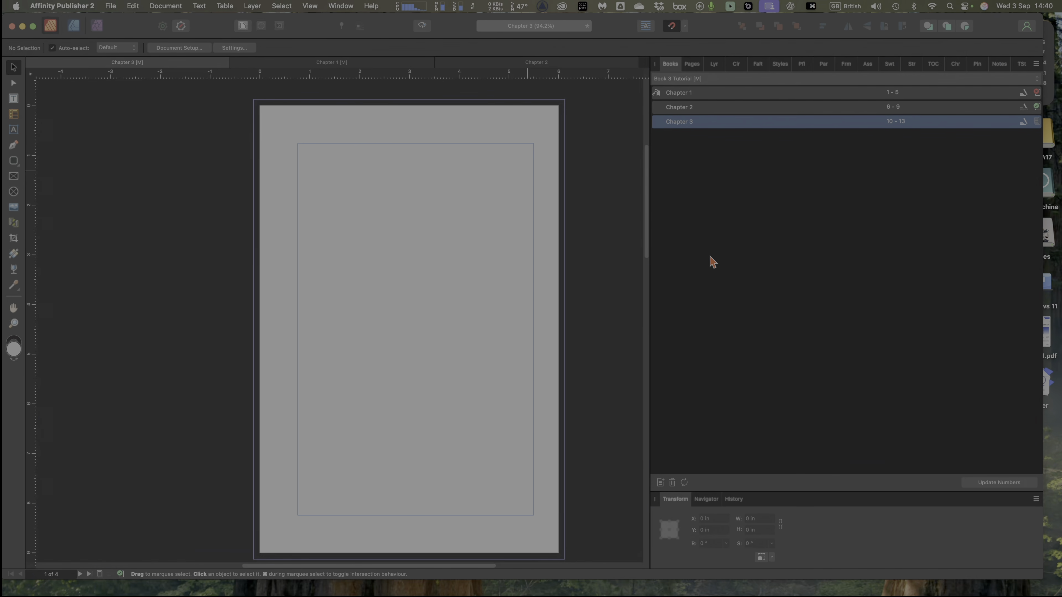
Review the page ranges of the book's three chapters, and open Chapter 1 to inspect its last spread among the page thumbnails
click(716, 95)
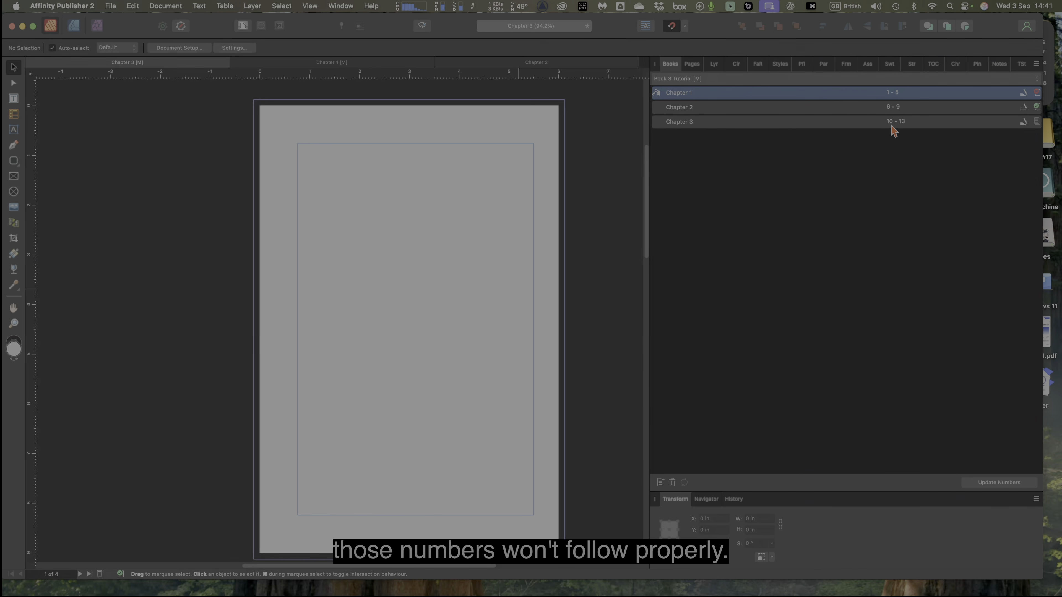
click(760, 111)
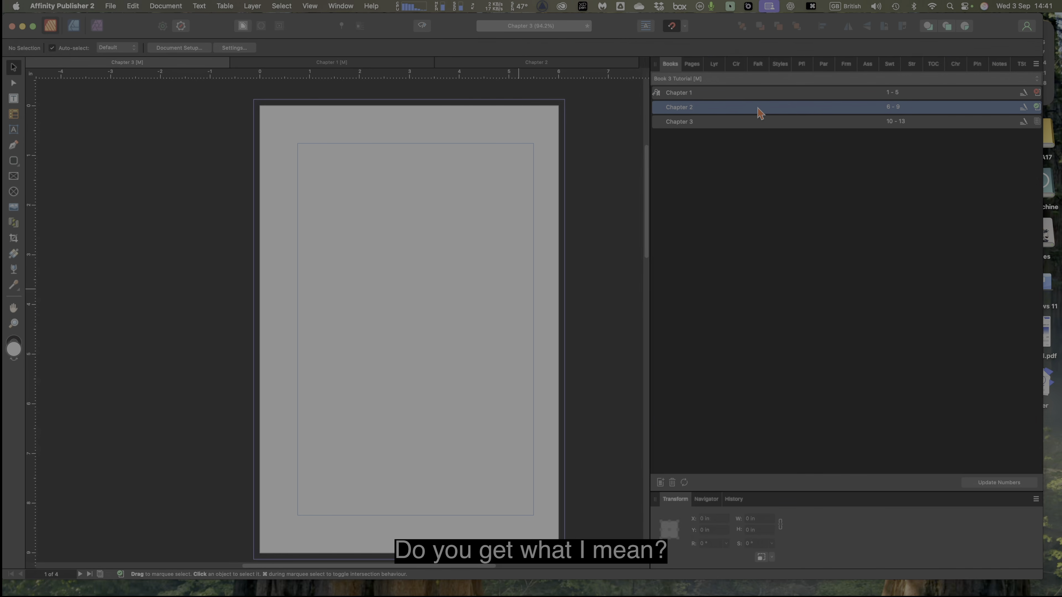
click(761, 122)
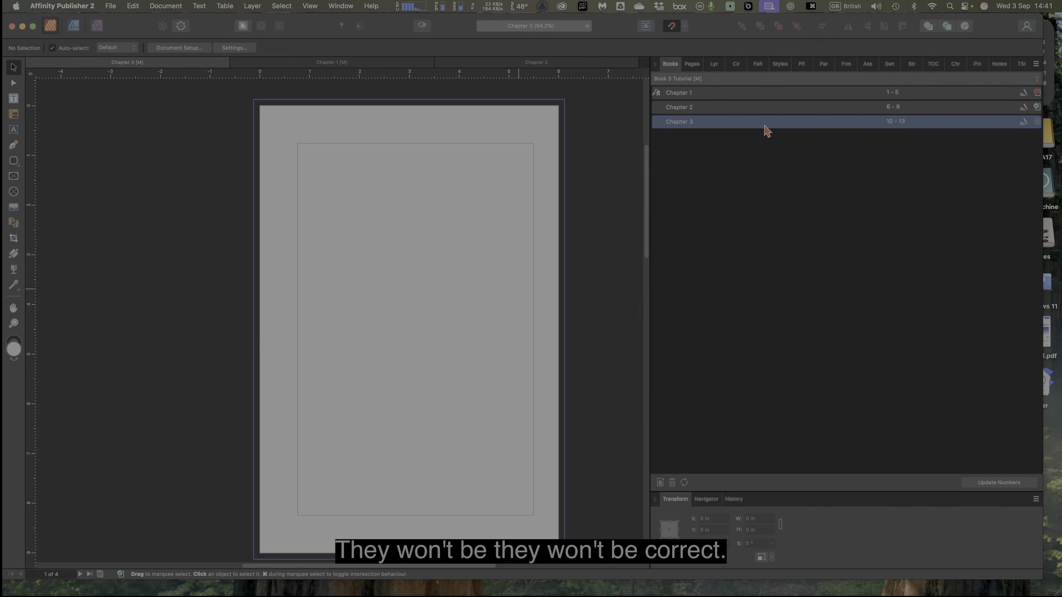
double_click(738, 96)
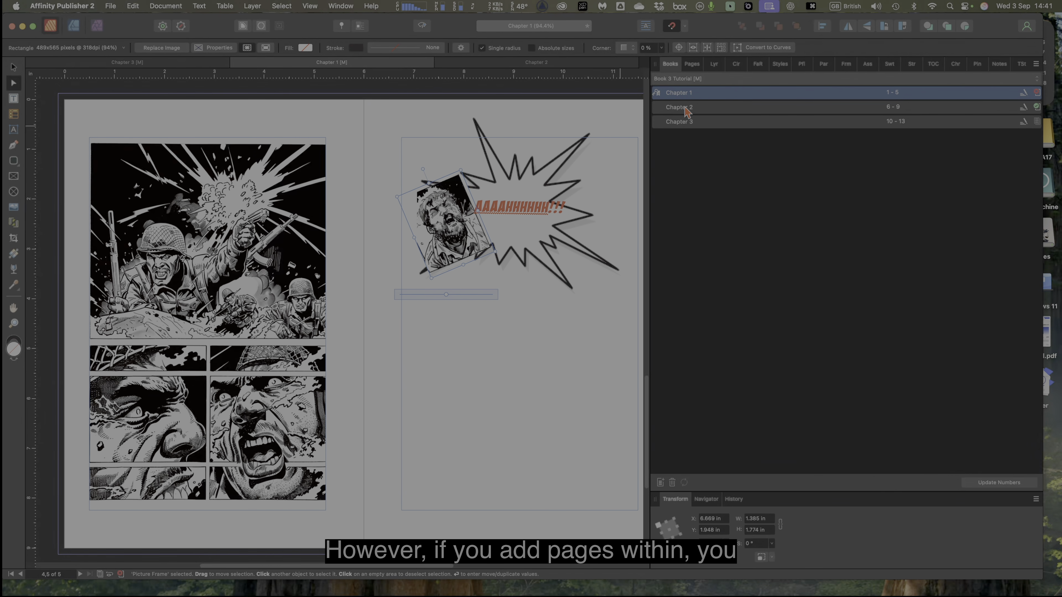
click(692, 65)
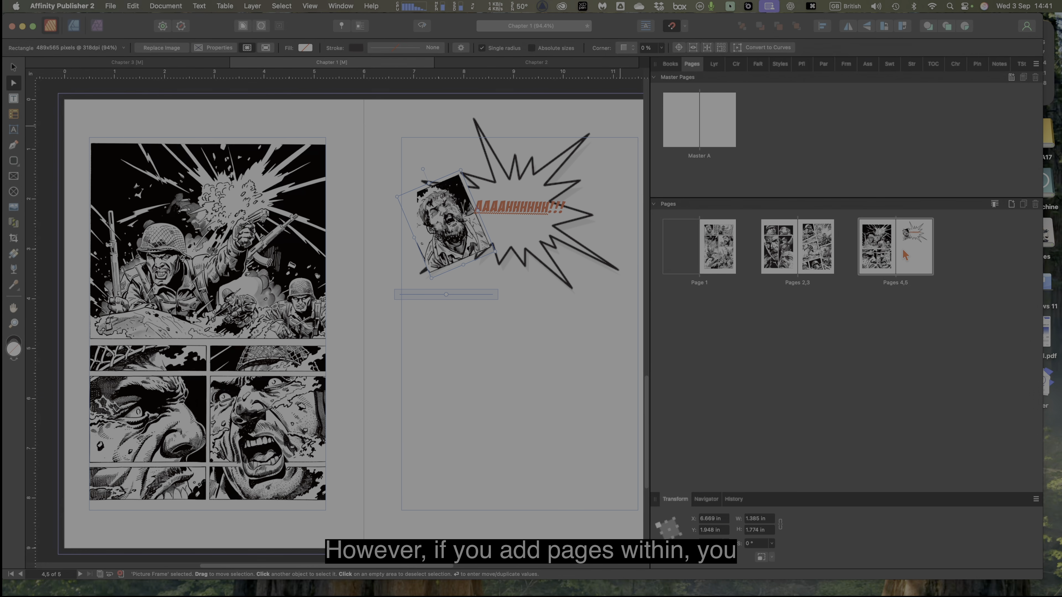
click(912, 254)
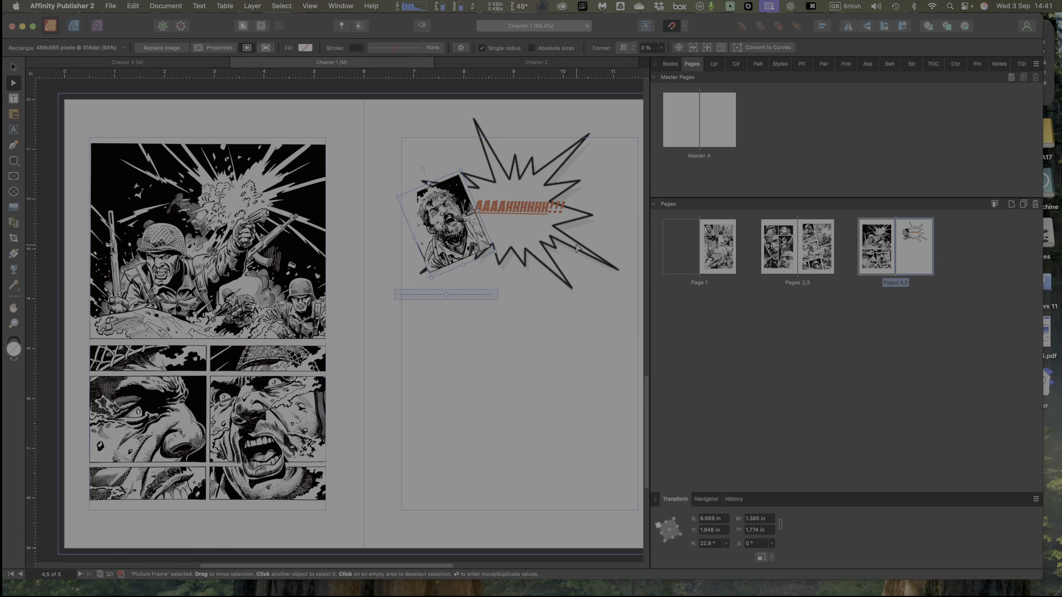
click(671, 64)
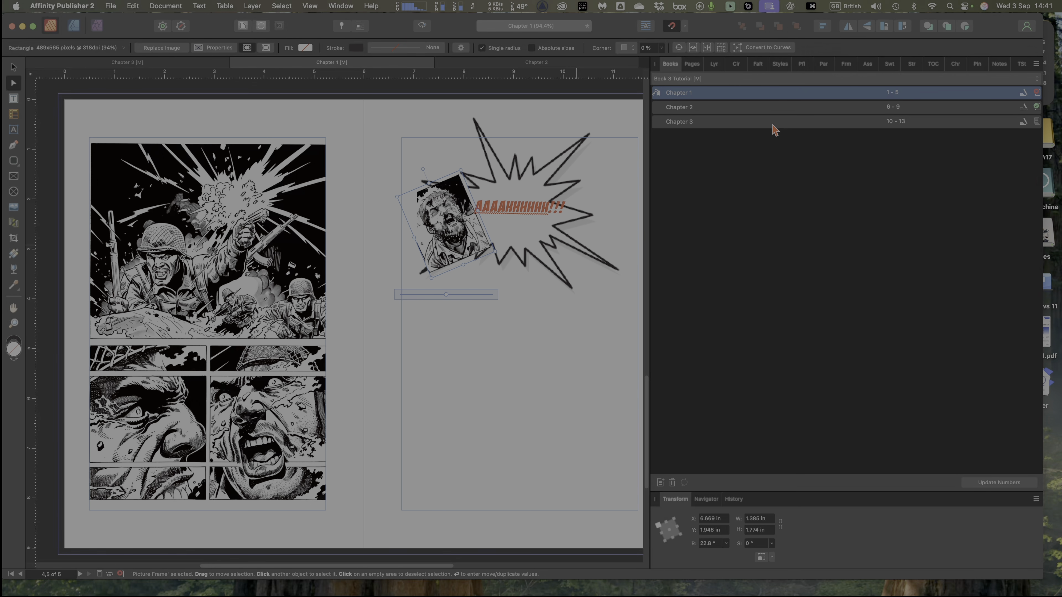
click(1036, 65)
click(820, 189)
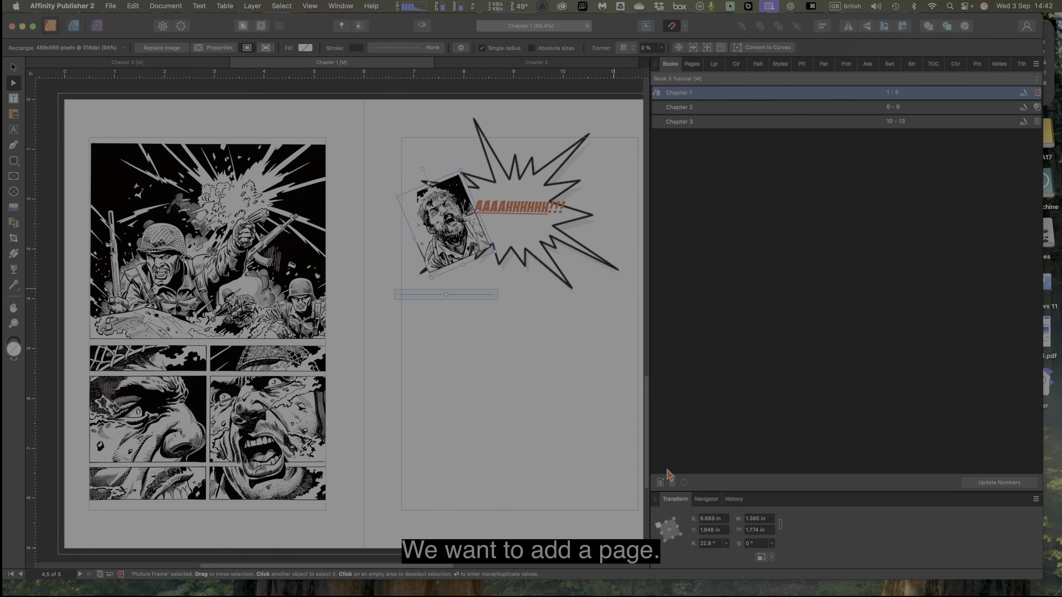
click(660, 483)
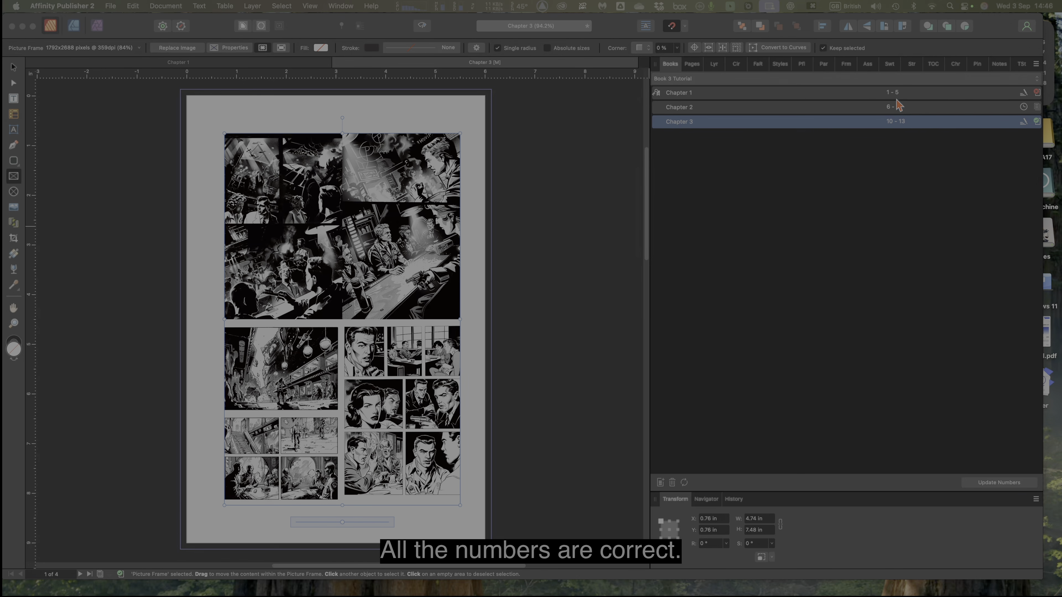
Examine Chapter 1's preflight issues, including the placed image DPI entry, ending back at the book's chapter list
click(1037, 93)
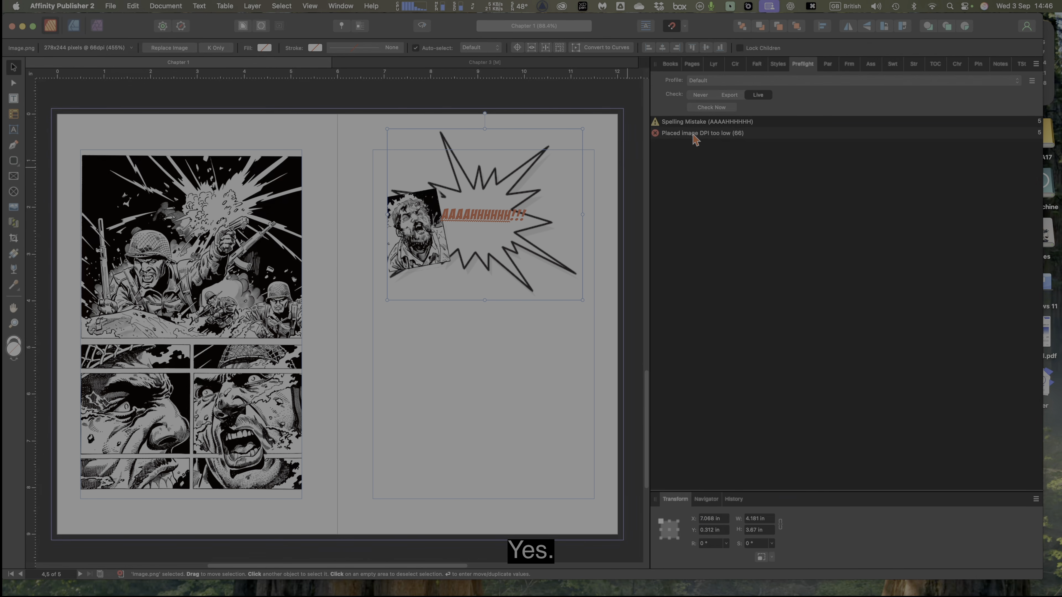
mouse_move(695, 139)
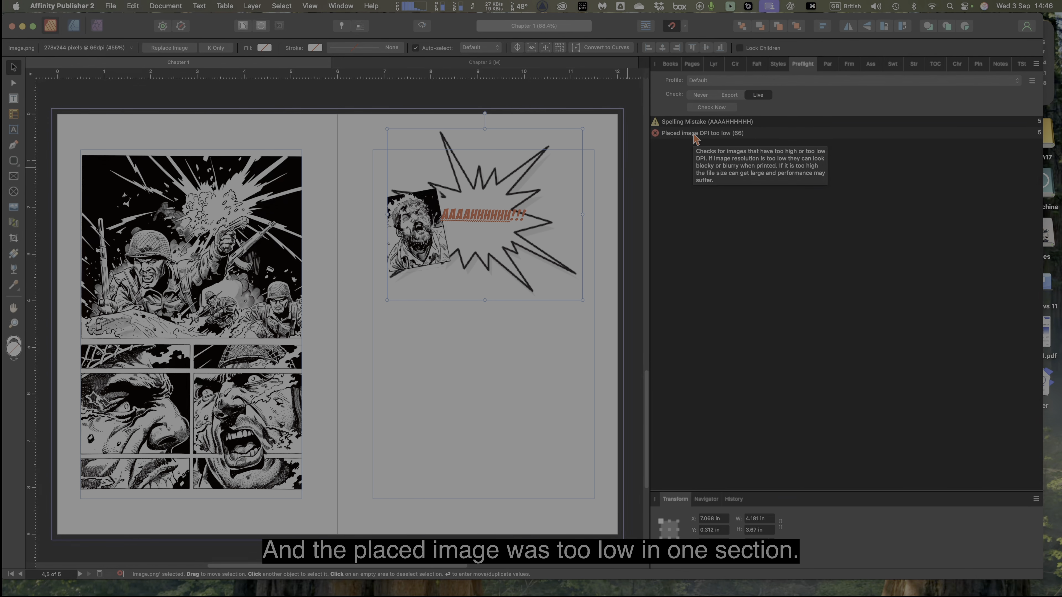
click(660, 134)
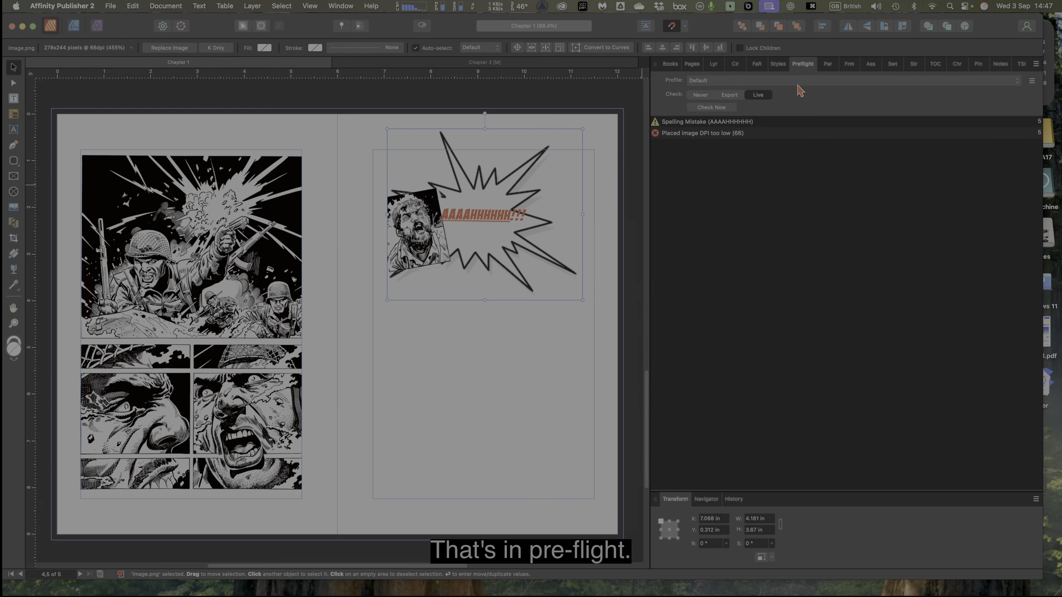
click(671, 65)
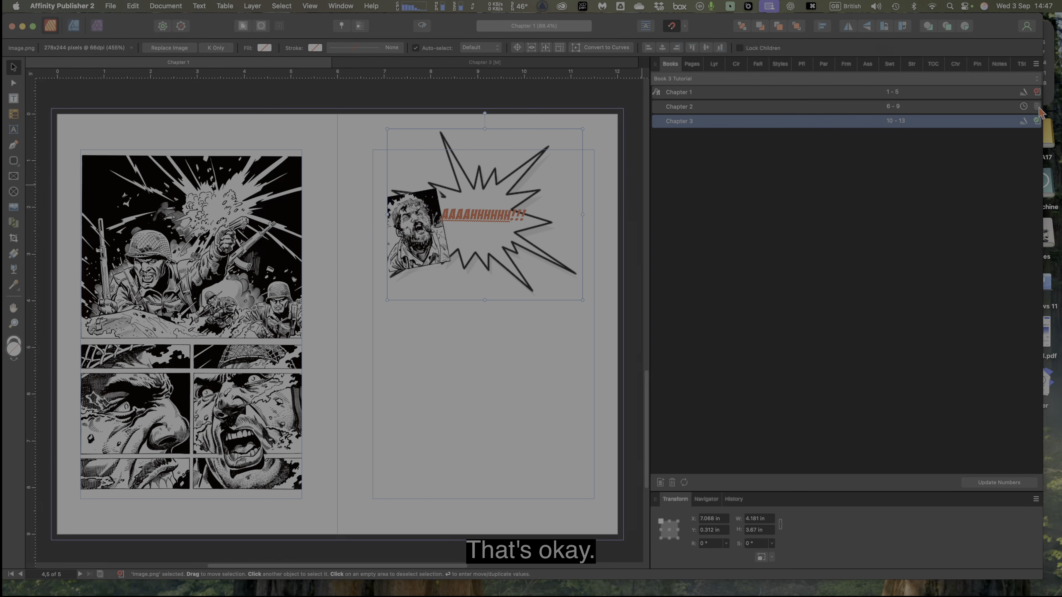
Check the save and preflight status of Chapters 2 and 3 in the book, and bring up Chapter 1 again
click(971, 108)
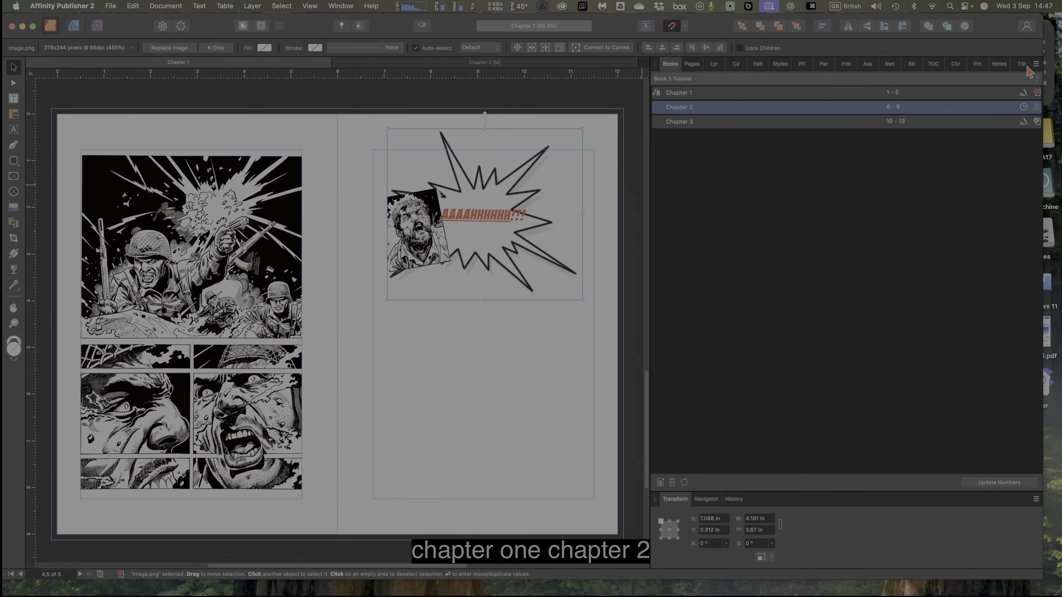
click(1036, 64)
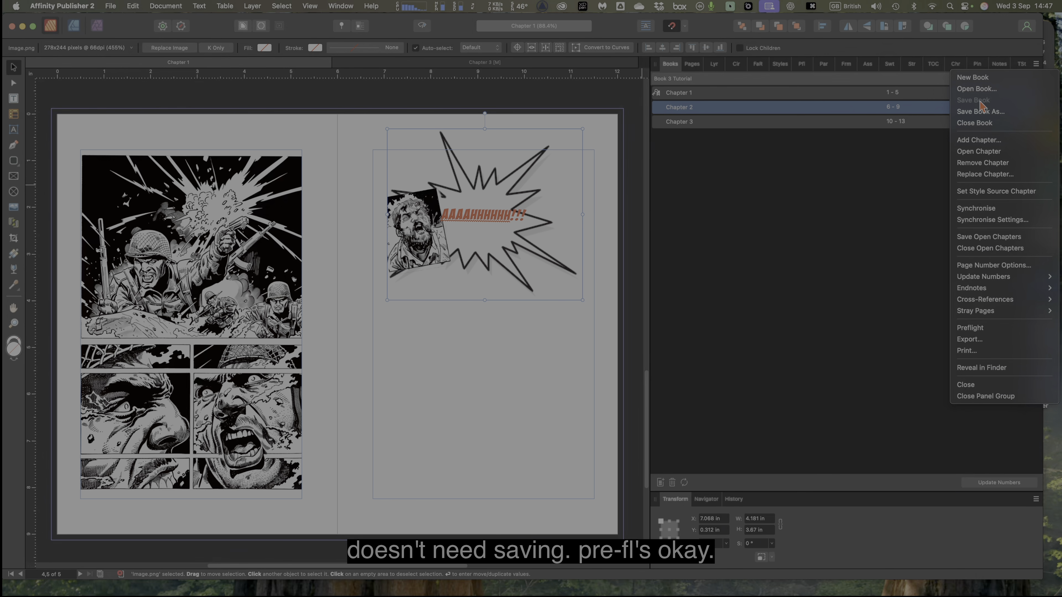
click(890, 155)
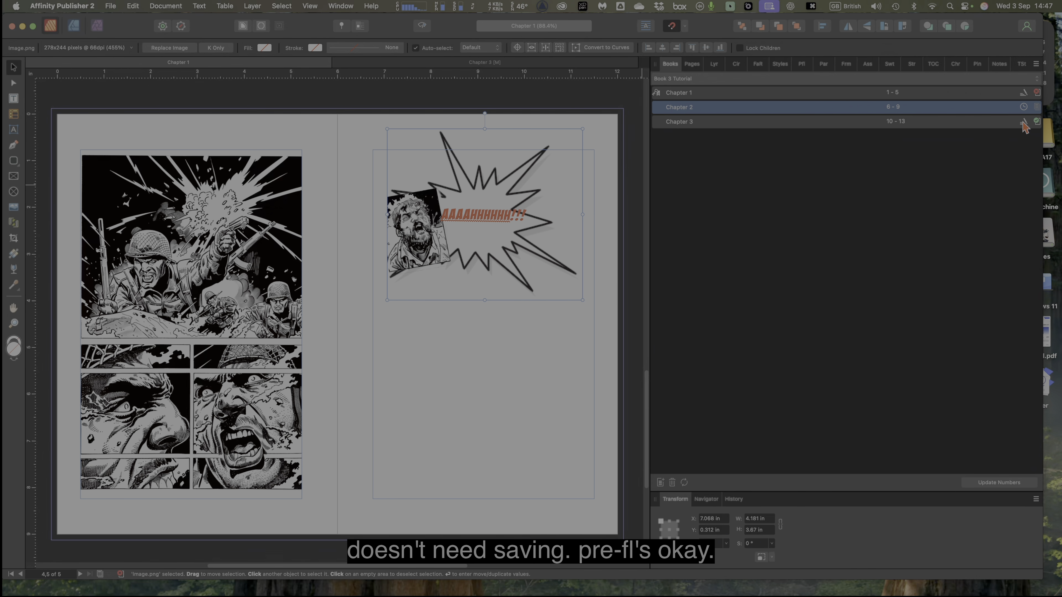
mouse_move(1039, 126)
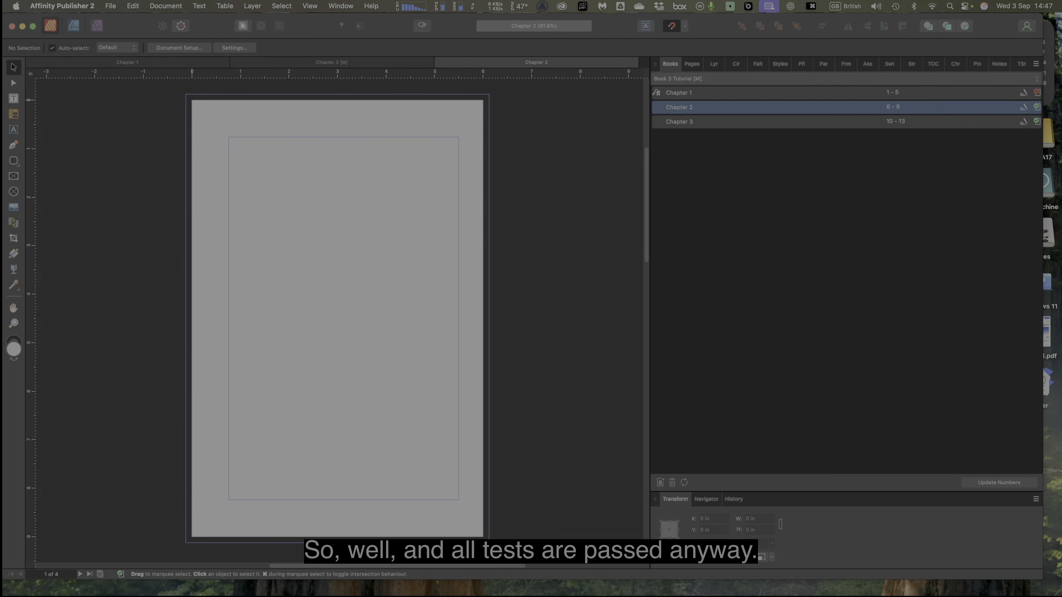
double_click(730, 96)
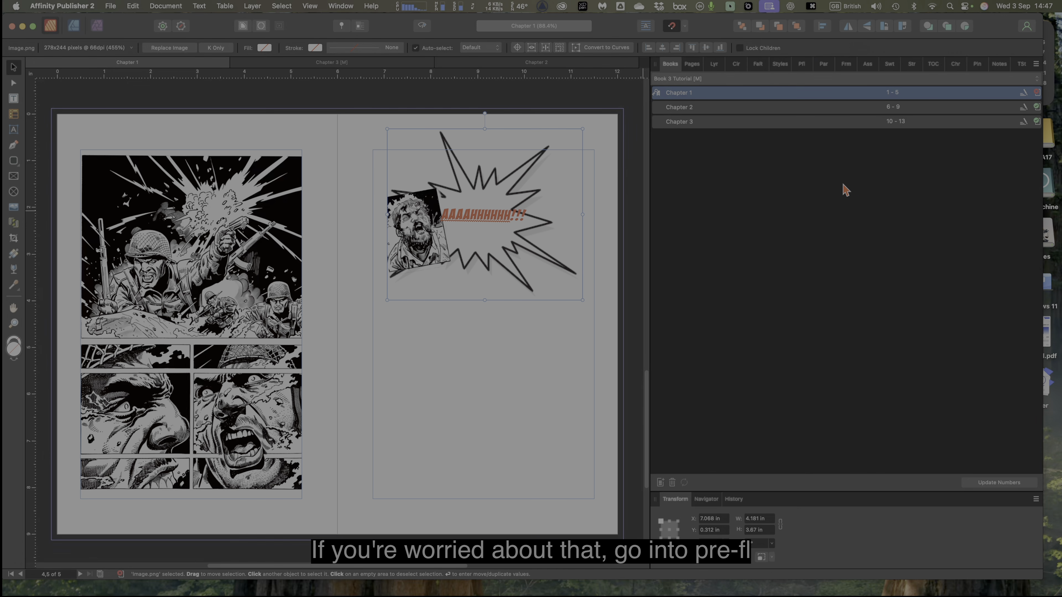
Look over Chapter 1's preflight issues once more and return to the book's chapter list
click(802, 64)
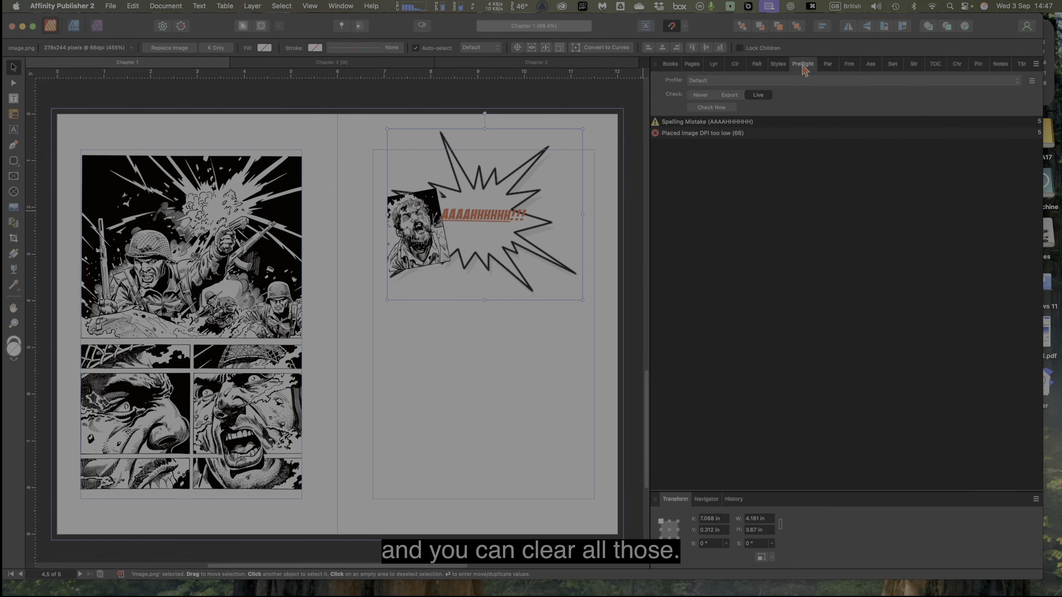
click(674, 65)
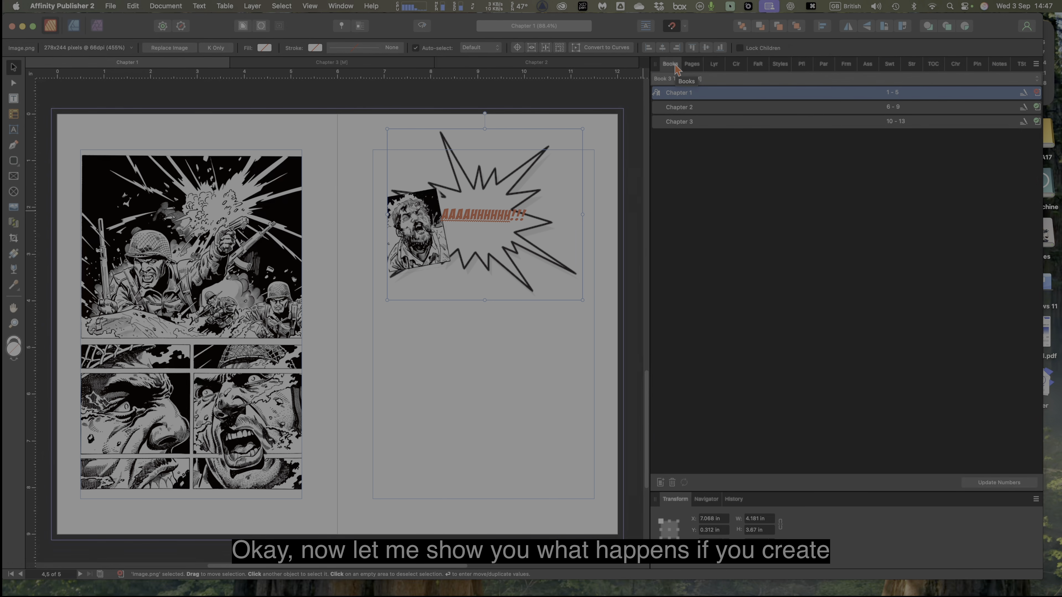
Save the modified Chapter 3 document
click(722, 126)
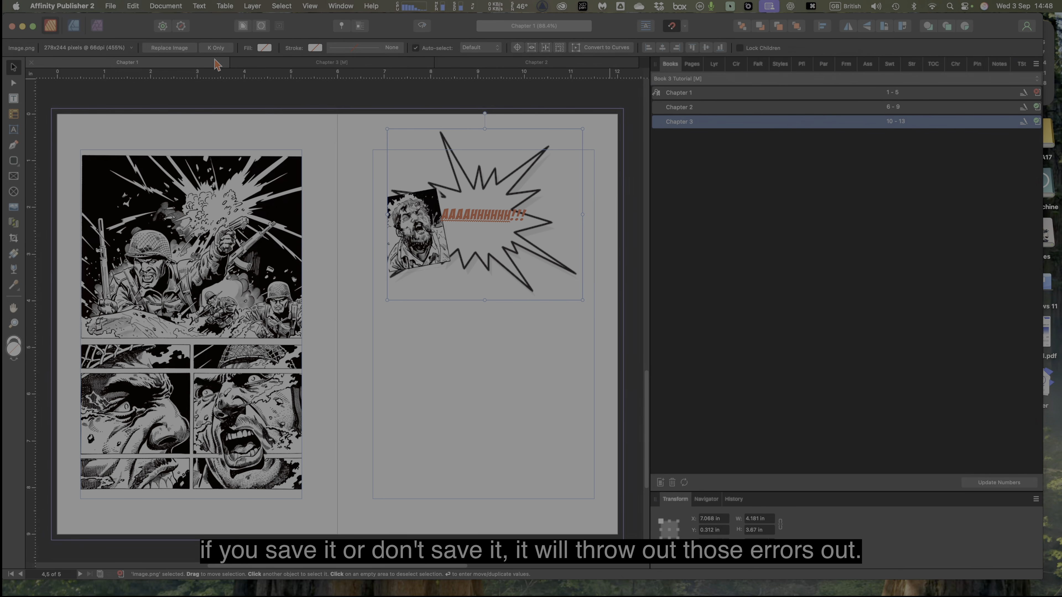
click(370, 64)
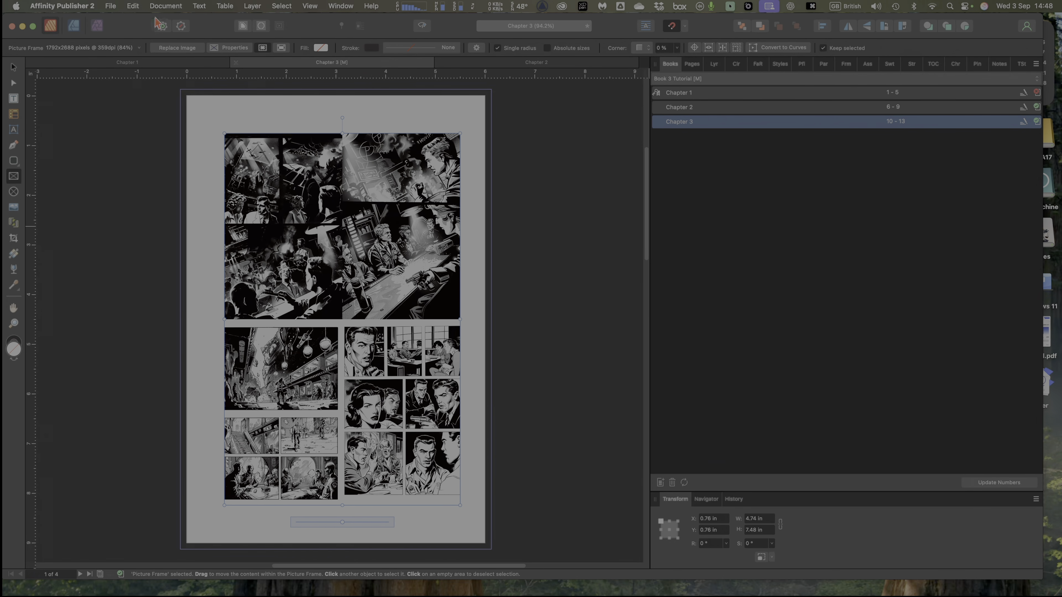
click(111, 6)
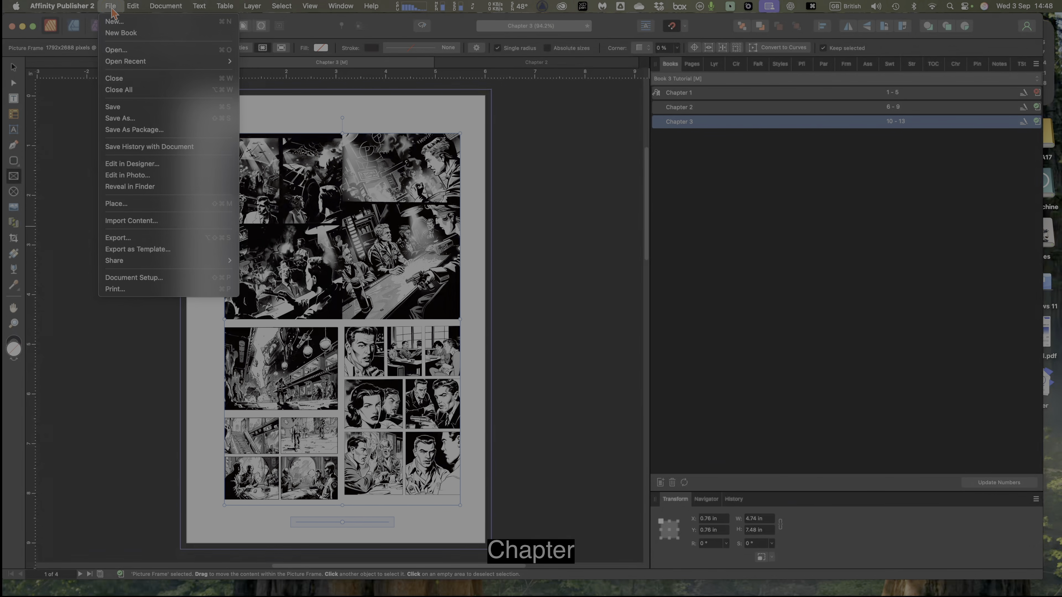
click(128, 110)
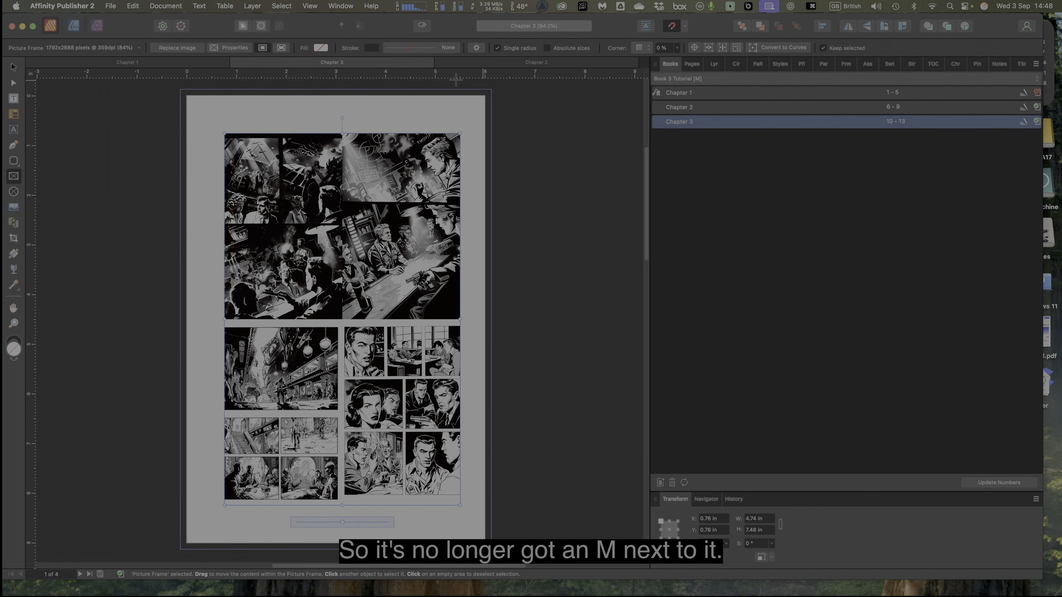
Reorder the open documents so Chapter 2 sits between Chapters 1 and 3, and bring up Chapter 3
click(553, 65)
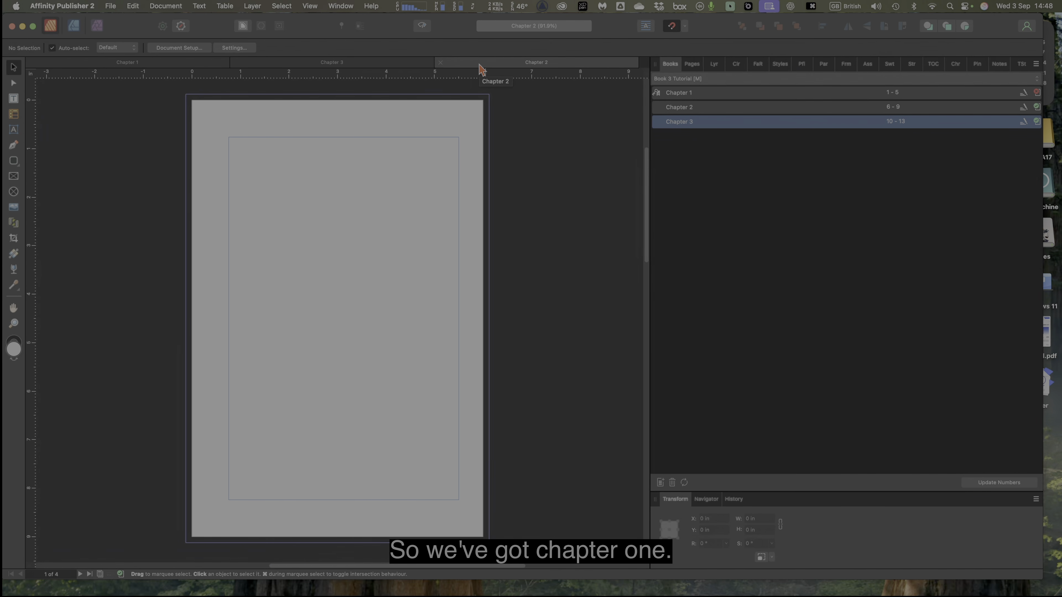
drag(483, 70, 287, 78)
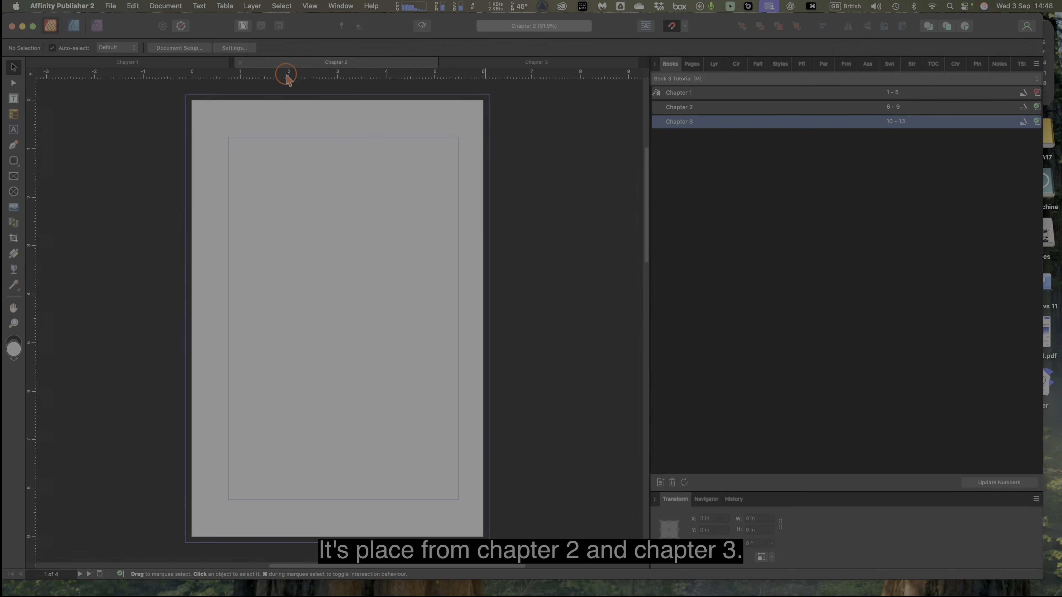
click(520, 69)
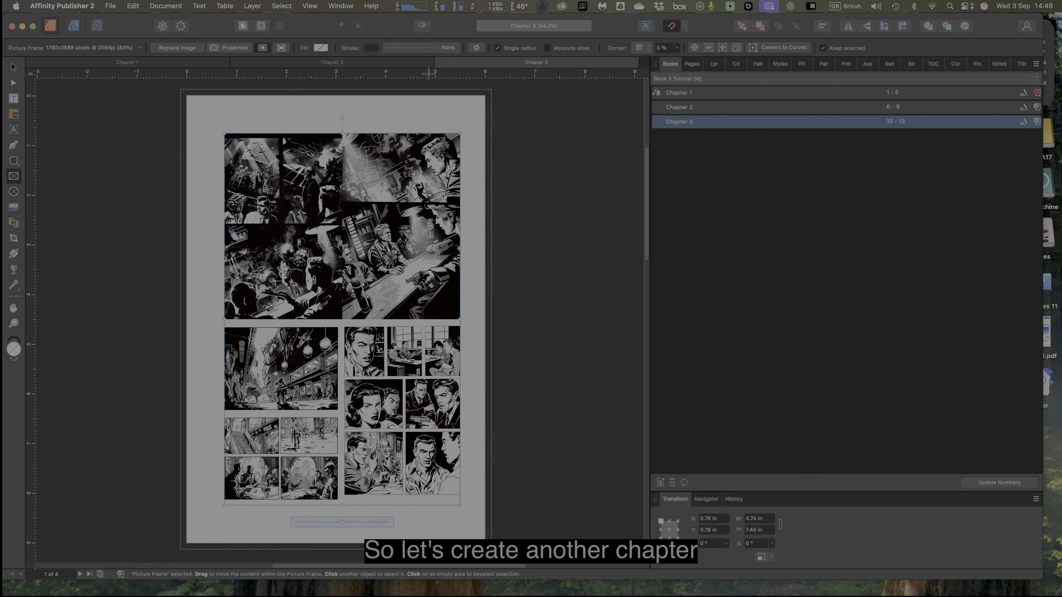
Create a new document from the 6" x 9" Standard preset with four facing pages
click(111, 7)
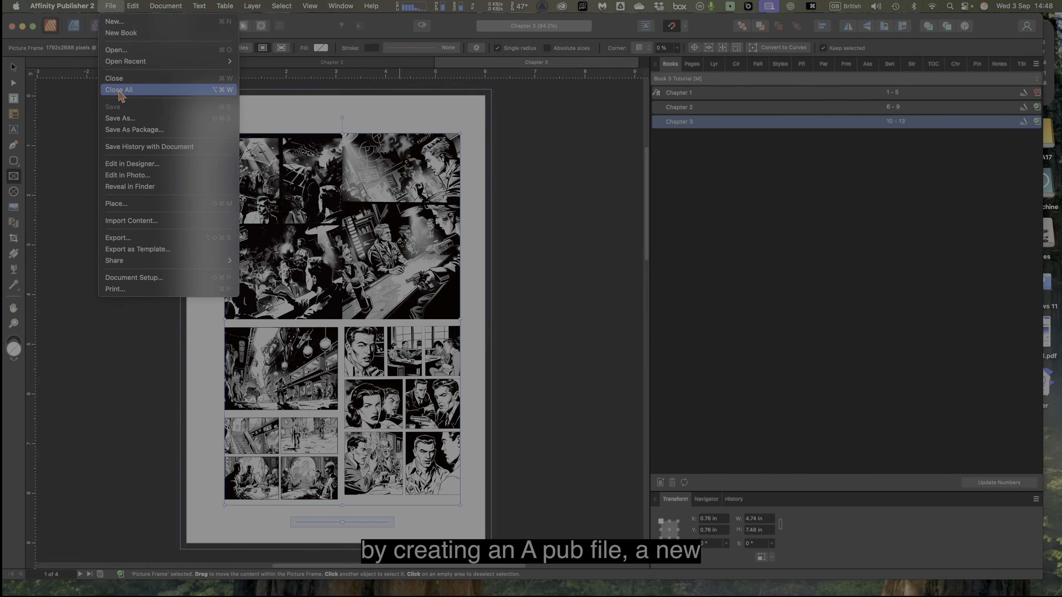
click(135, 24)
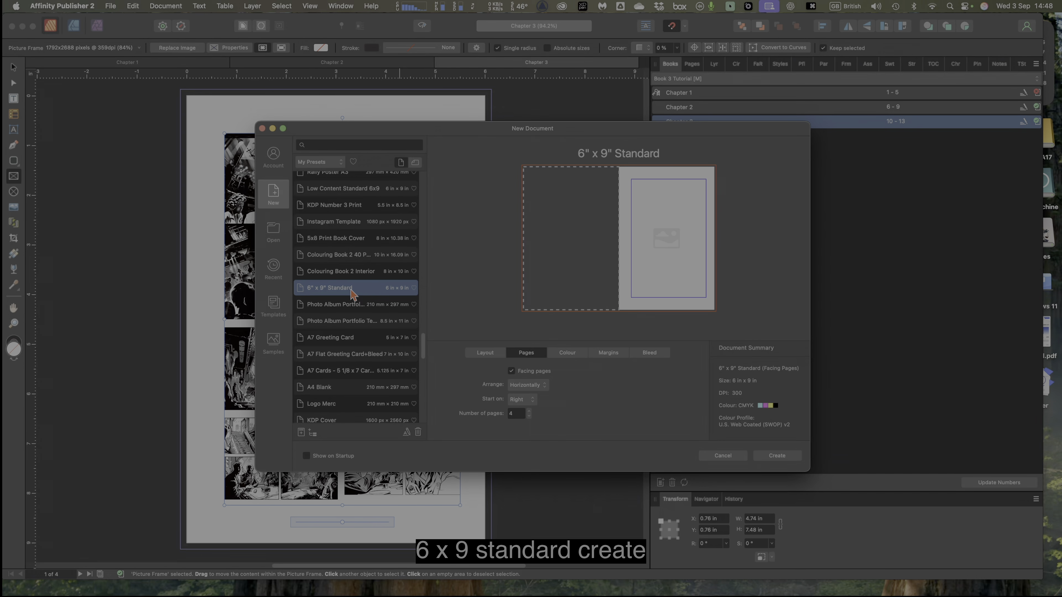
click(777, 458)
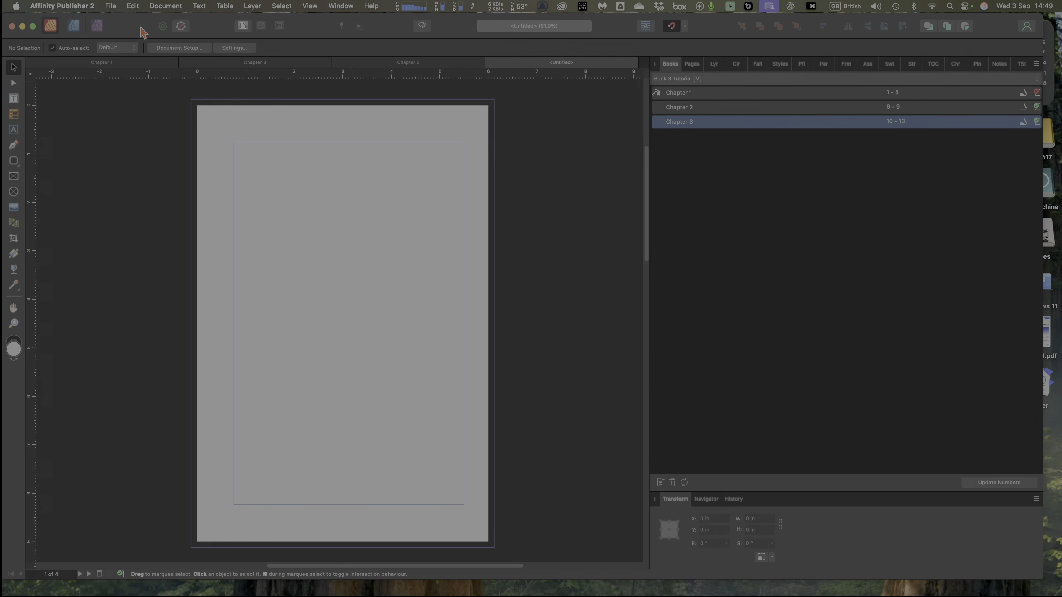
Save the new document as Chapter 4 in the Books Tutorial folder
click(112, 7)
click(129, 124)
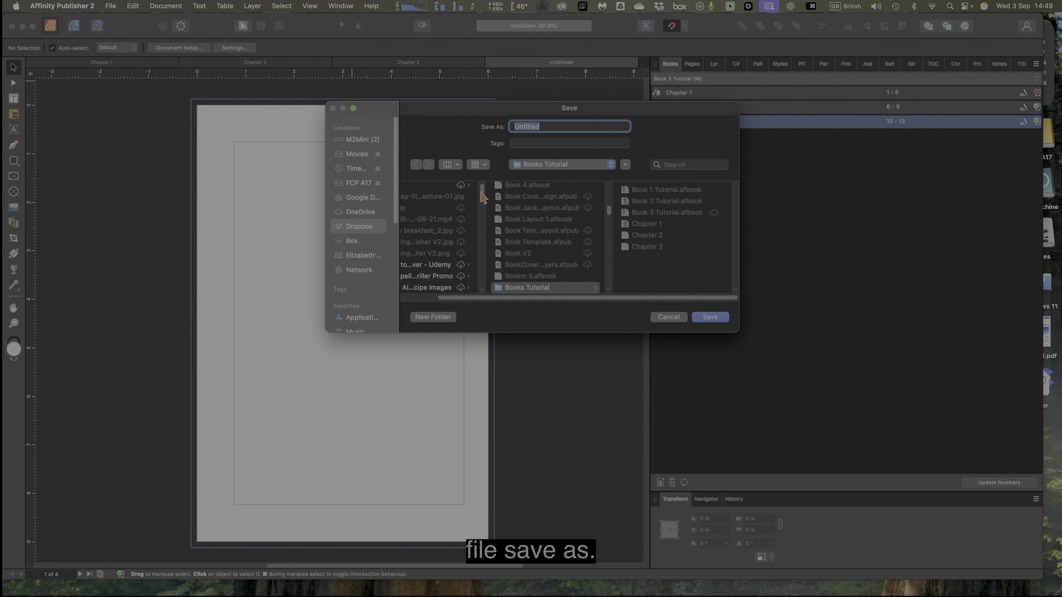
click(640, 249)
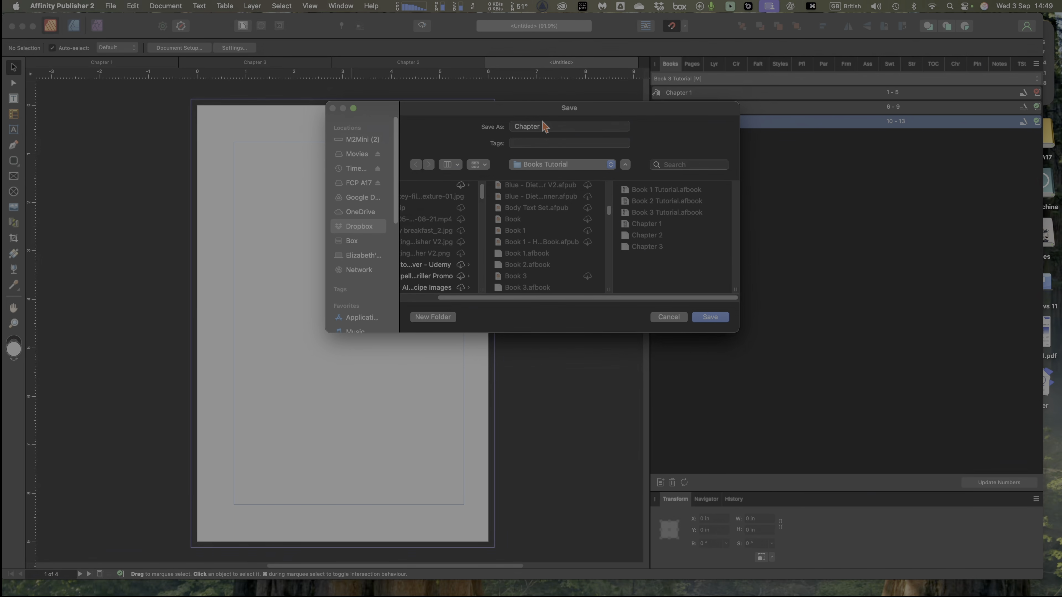
click(552, 126)
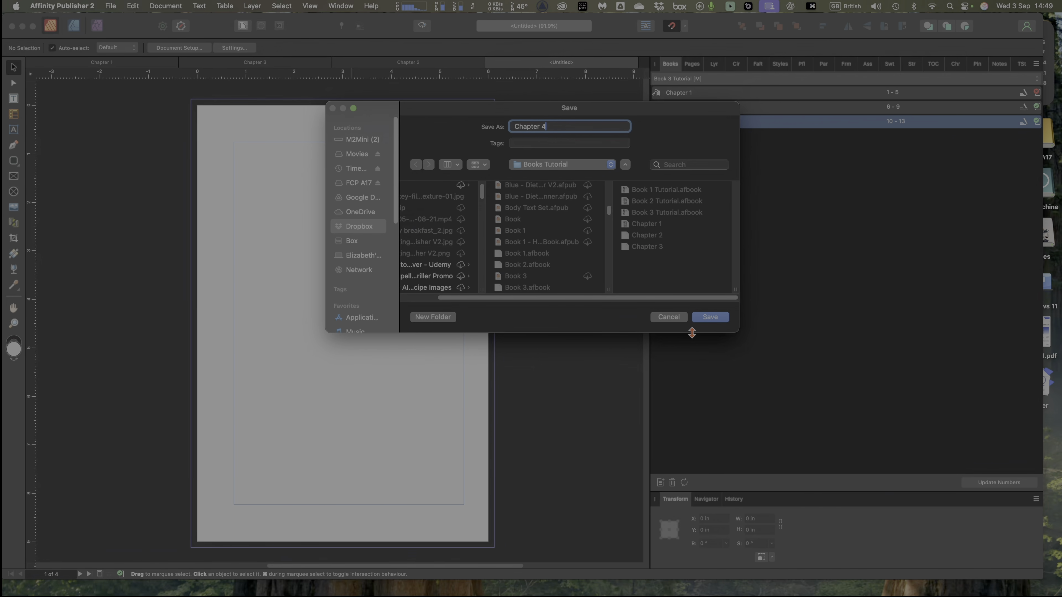
click(710, 316)
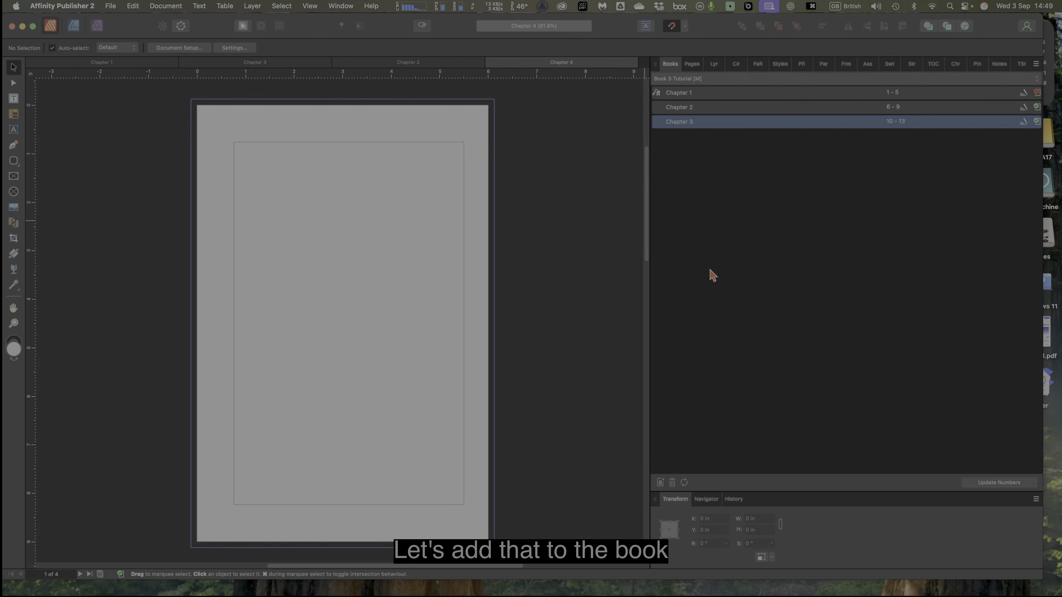
Add the Chapter 4 file to the book as its last chapter and select it in the chapter list
click(660, 483)
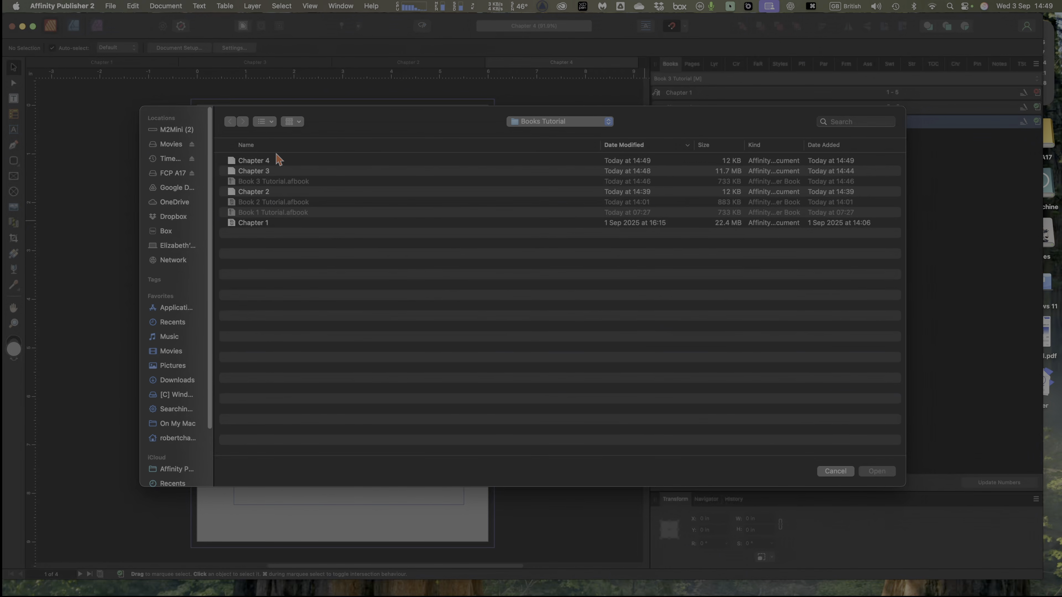
click(276, 163)
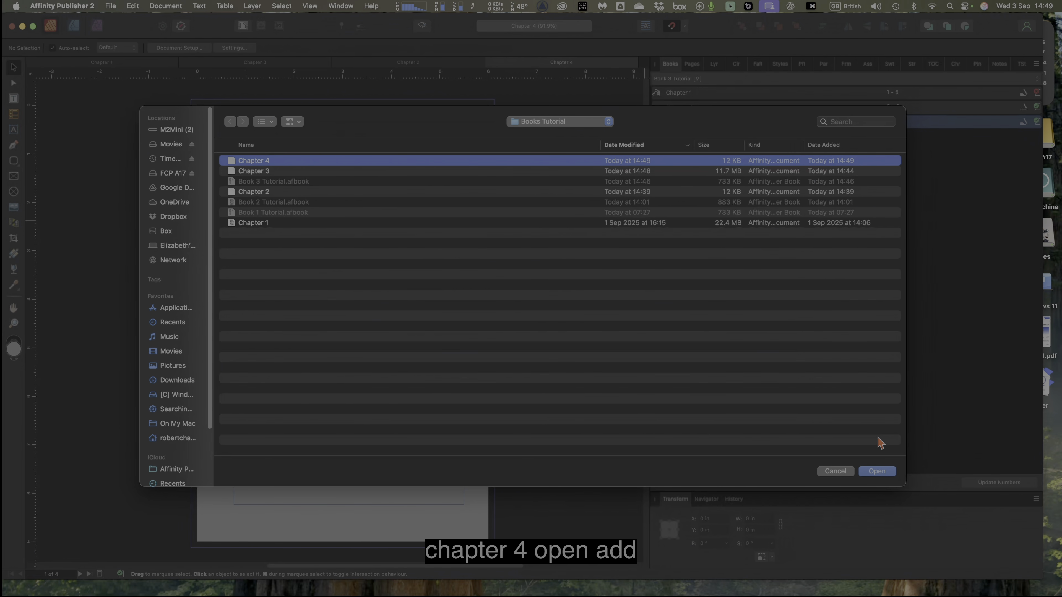
click(876, 472)
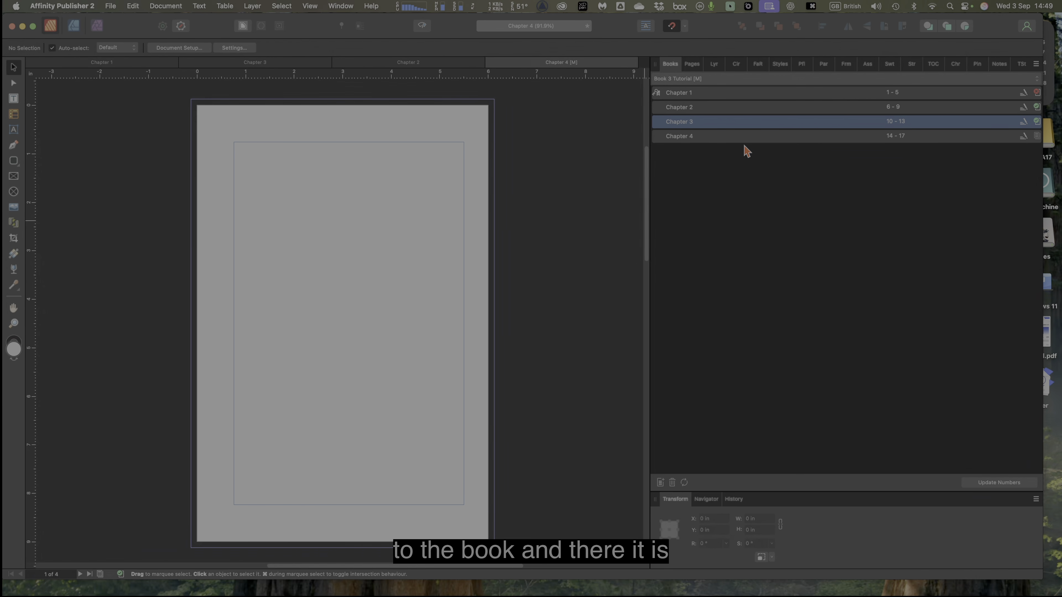
click(748, 137)
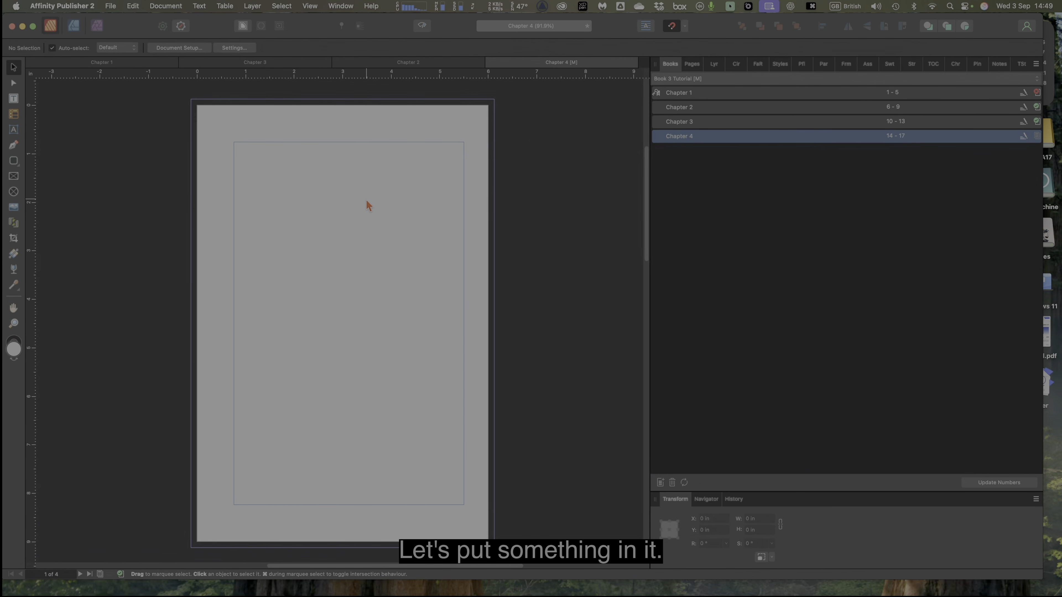
Place the black-and-white comic page from Photos on Chapter 4's first page, about 4.99 by 7.48 in, starting at the top-left margin corner
click(110, 6)
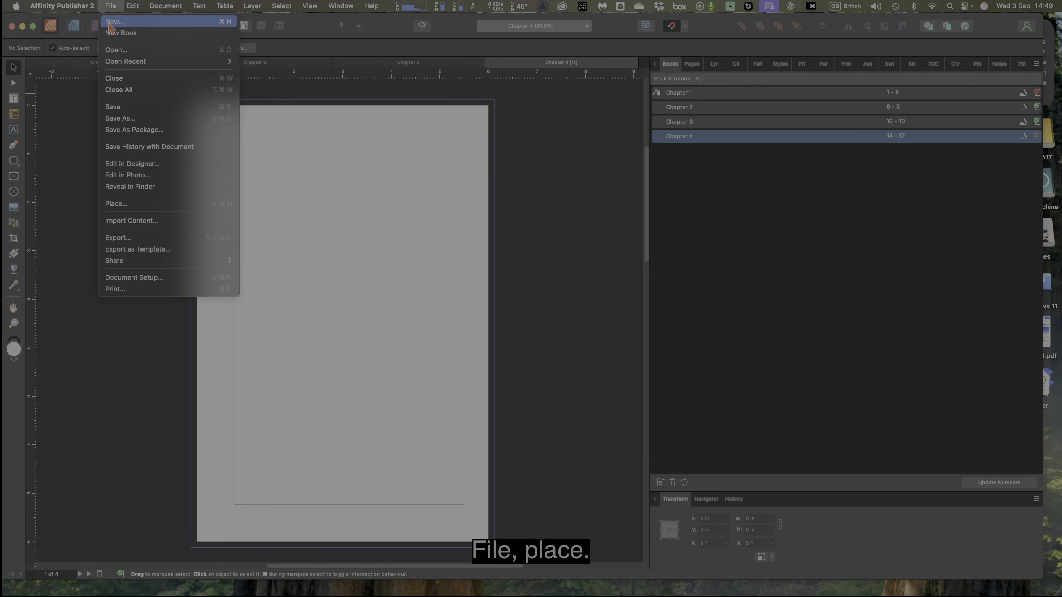
click(137, 206)
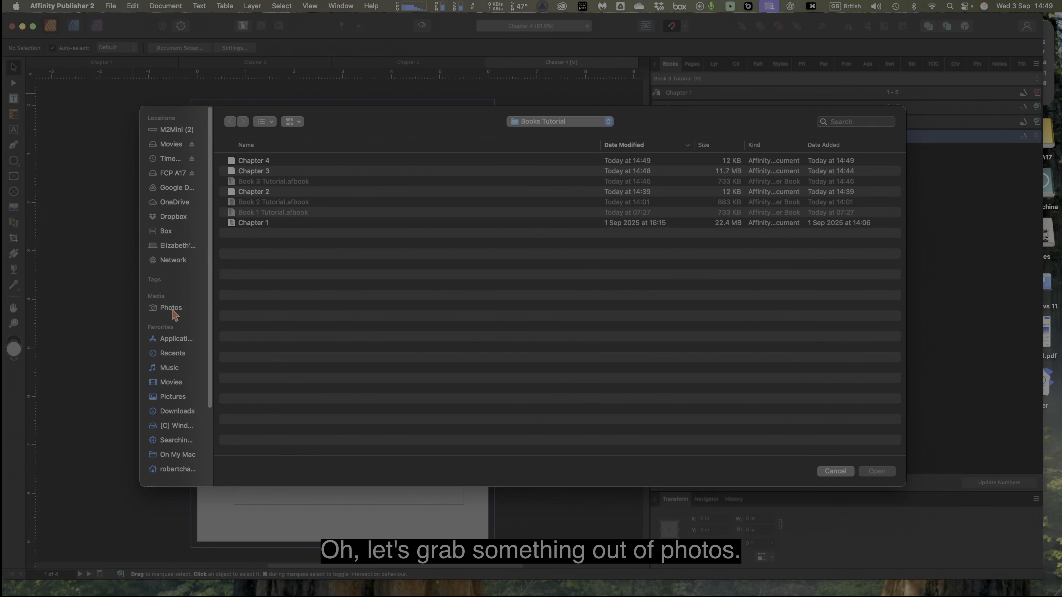
click(171, 309)
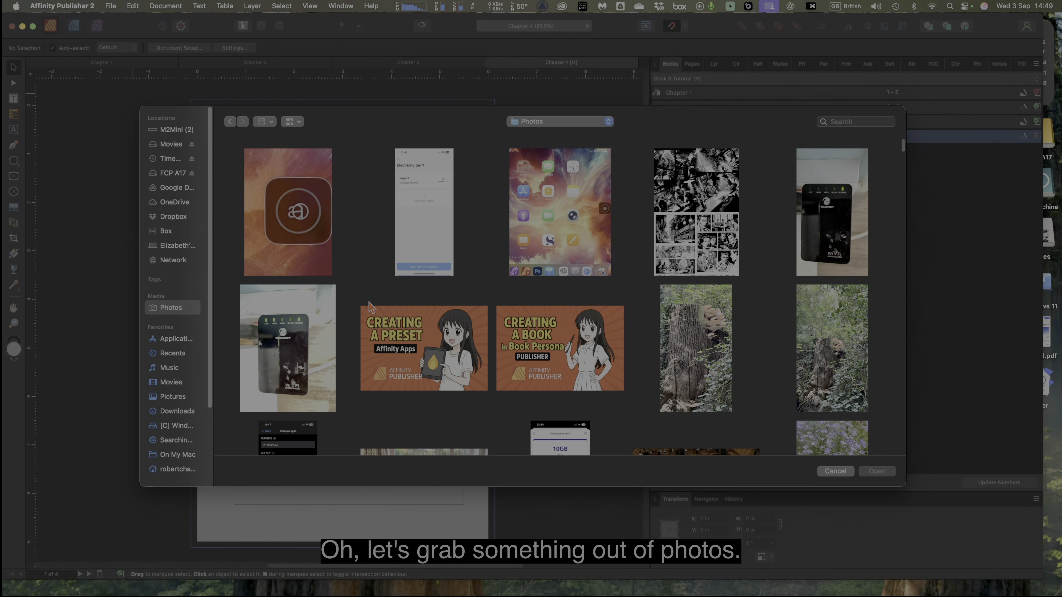
click(703, 217)
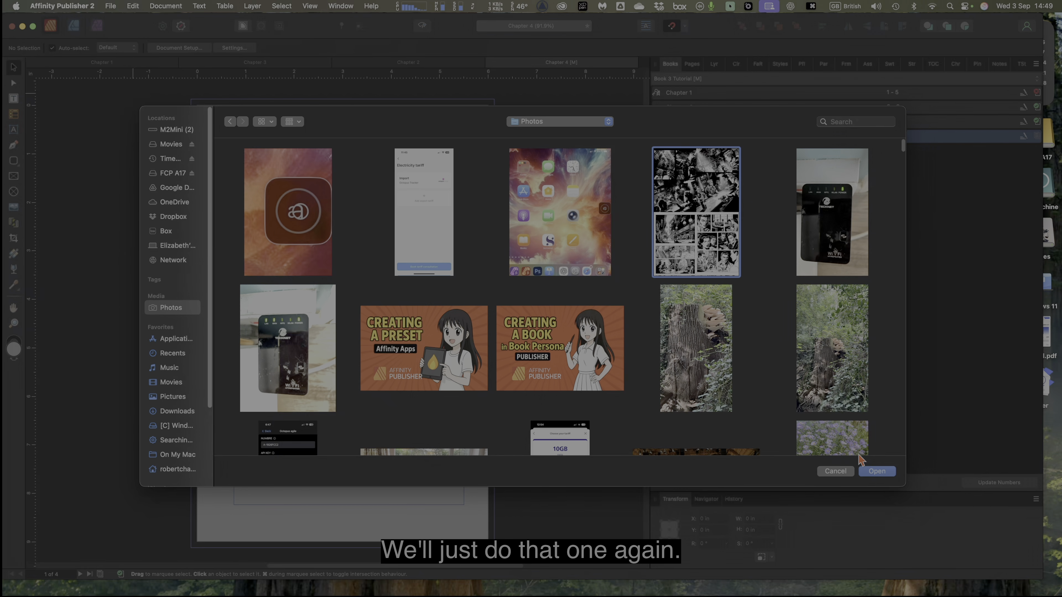
click(878, 472)
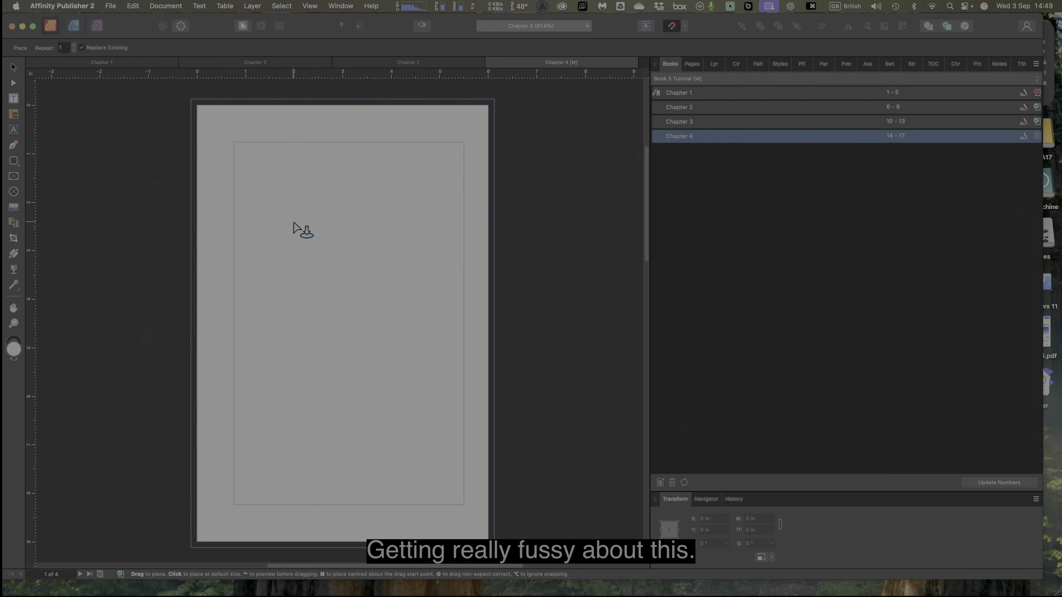
scroll(246, 156, right, 1)
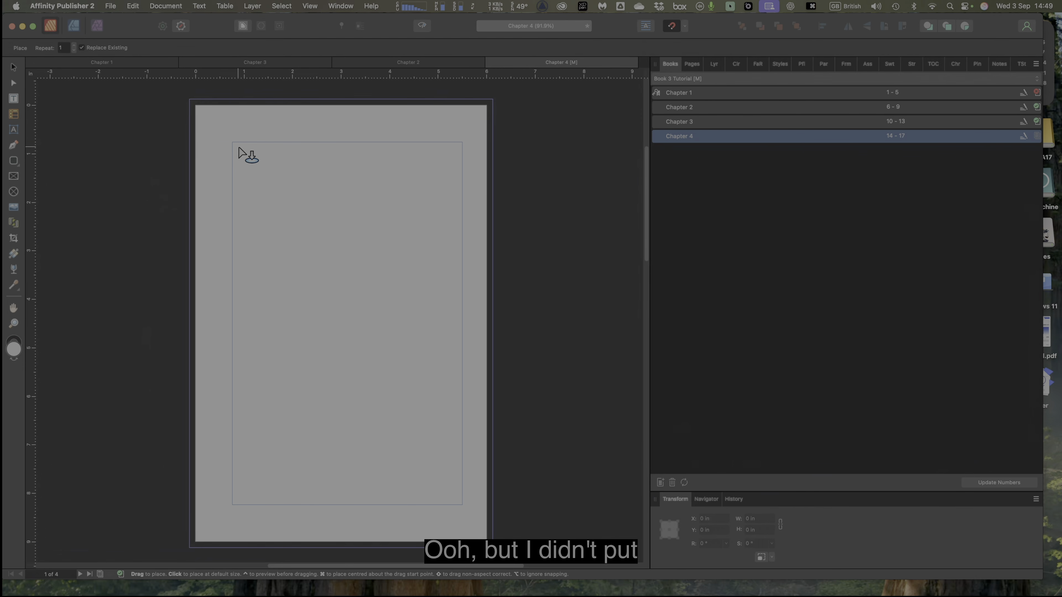
mouse_move(228, 143)
mouse_down()
mouse_move(415, 419)
mouse_move(446, 546)
mouse_move(436, 500)
mouse_move(440, 513)
mouse_up()
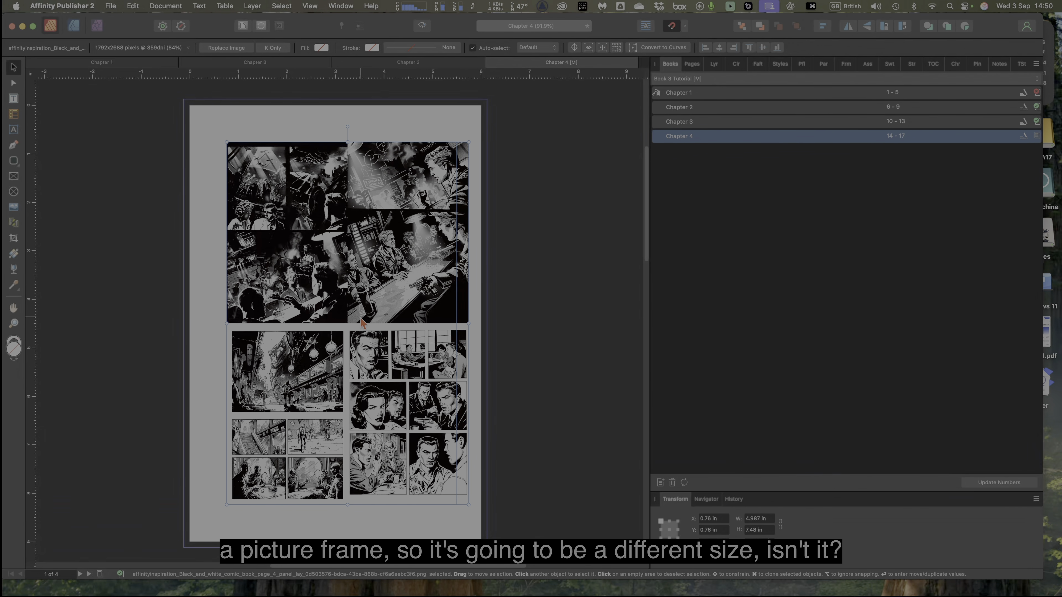
Shift the placed comic image sideways to about X 0.64 in, centring it between the page margins
click(349, 325)
drag(349, 325, 348, 326)
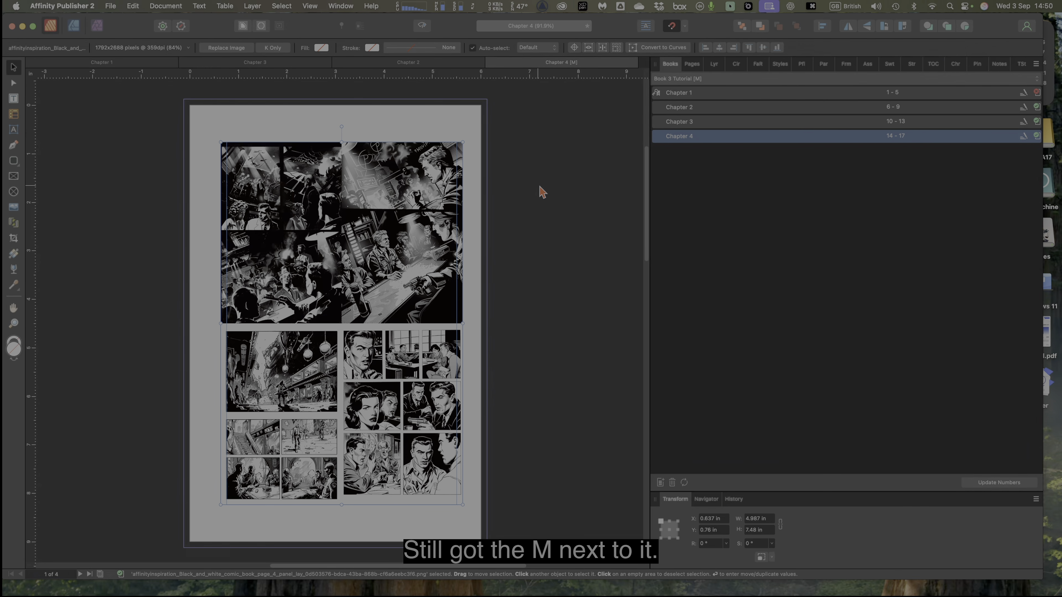
scroll(538, 200, left, 2)
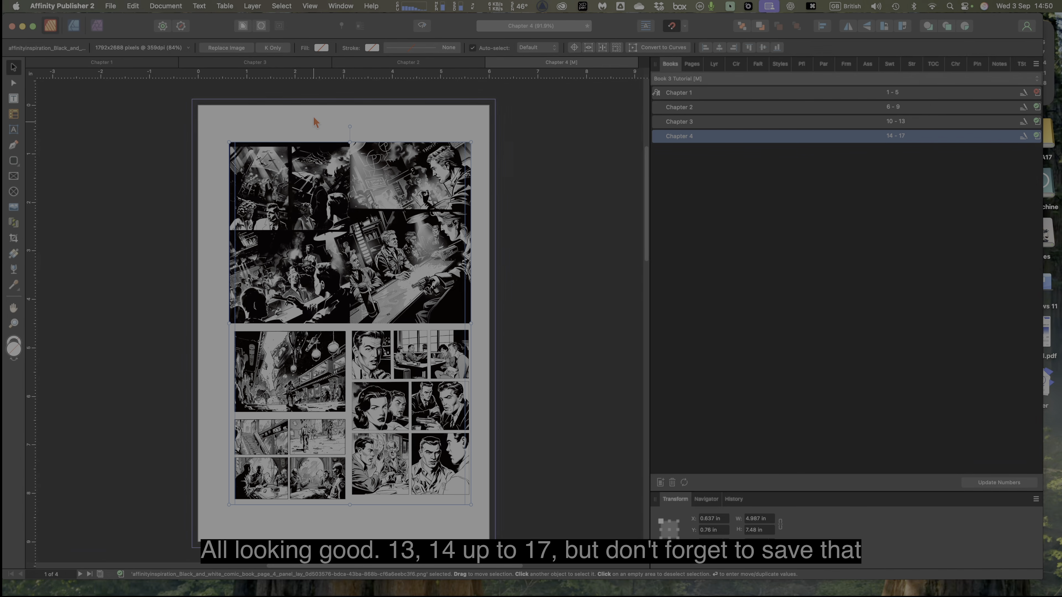
Save the Chapter 4 document and the Book 3 Tutorial book
click(111, 6)
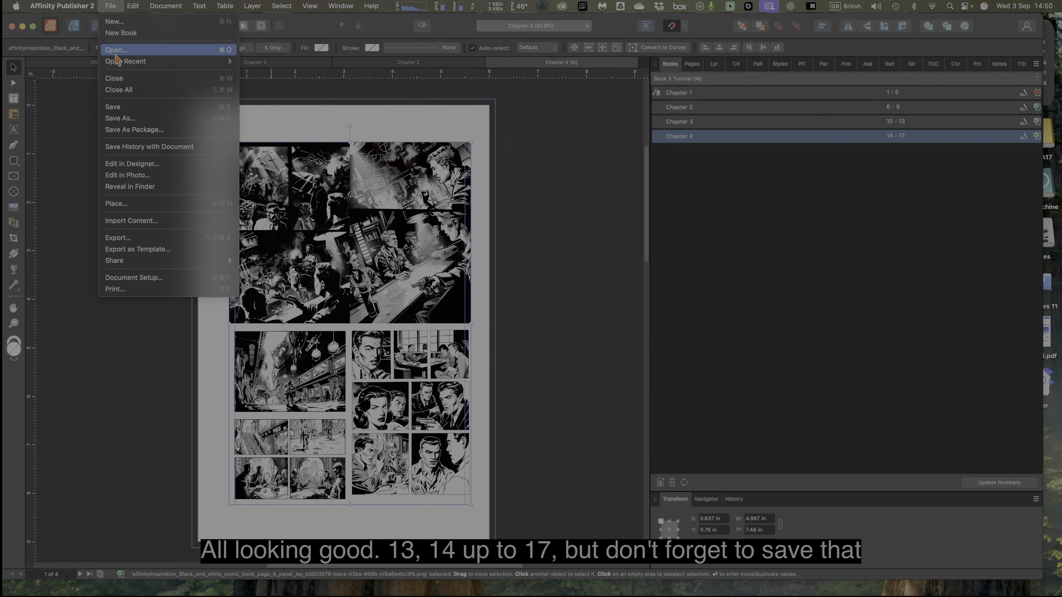
click(124, 108)
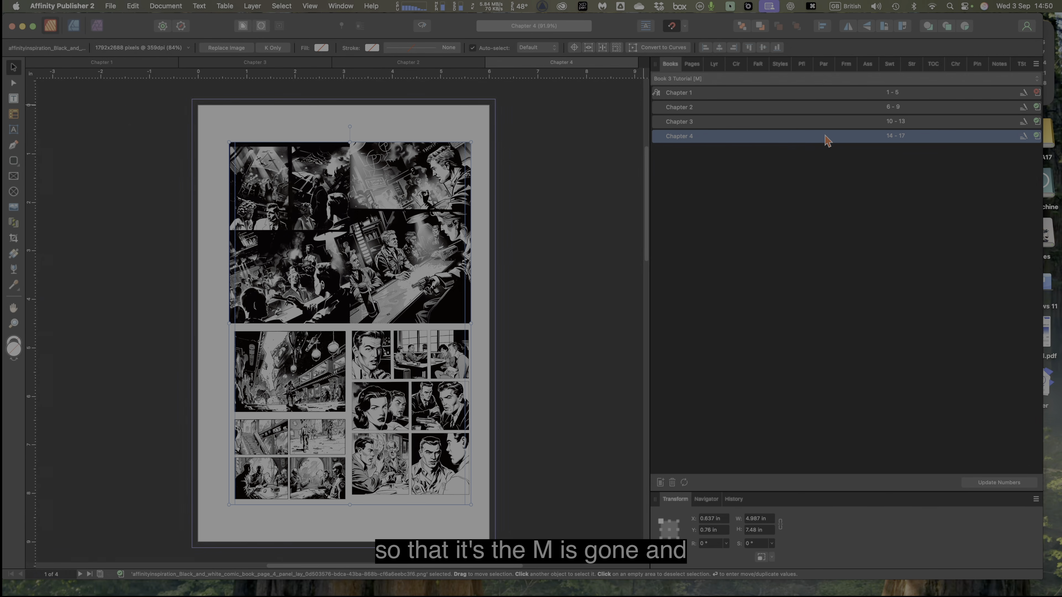
click(1036, 64)
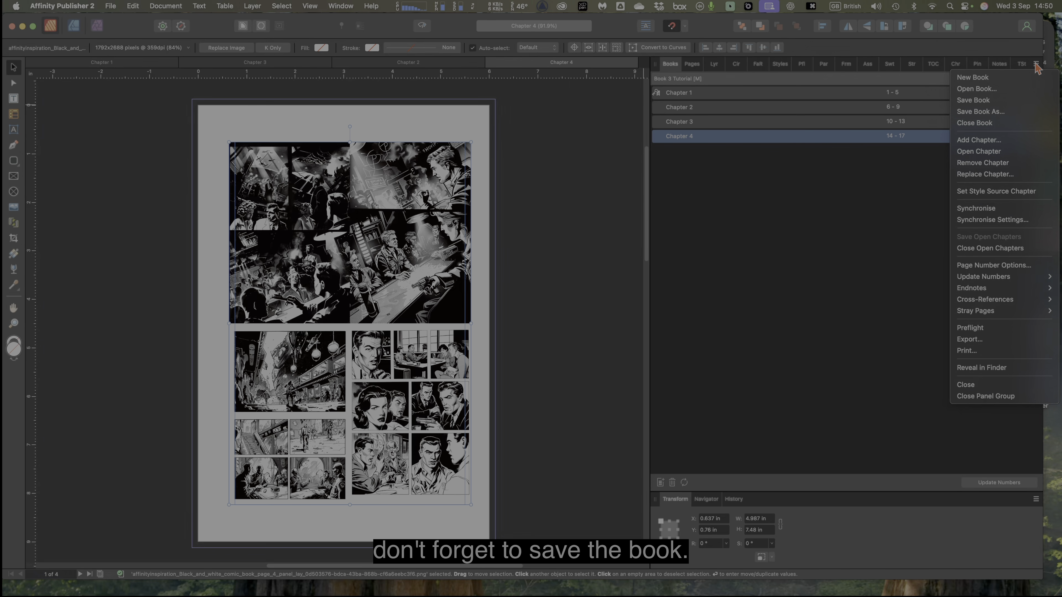
click(979, 100)
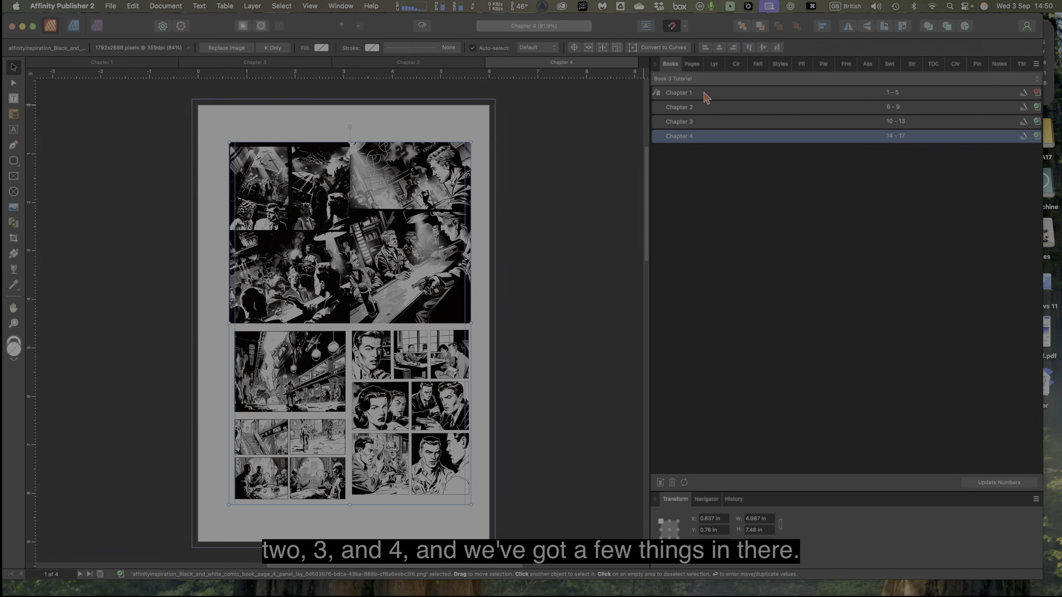
Move the comic image mostly off the right side of Chapter 4's first page, to about X 5.79 in, Y 1.08 in
click(407, 255)
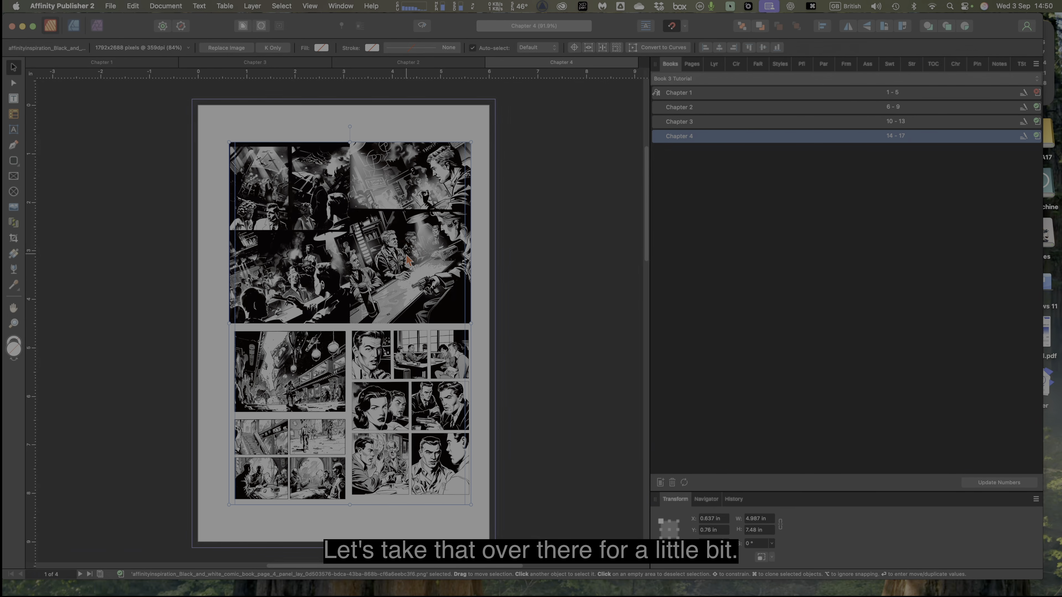
drag(396, 263, 625, 280)
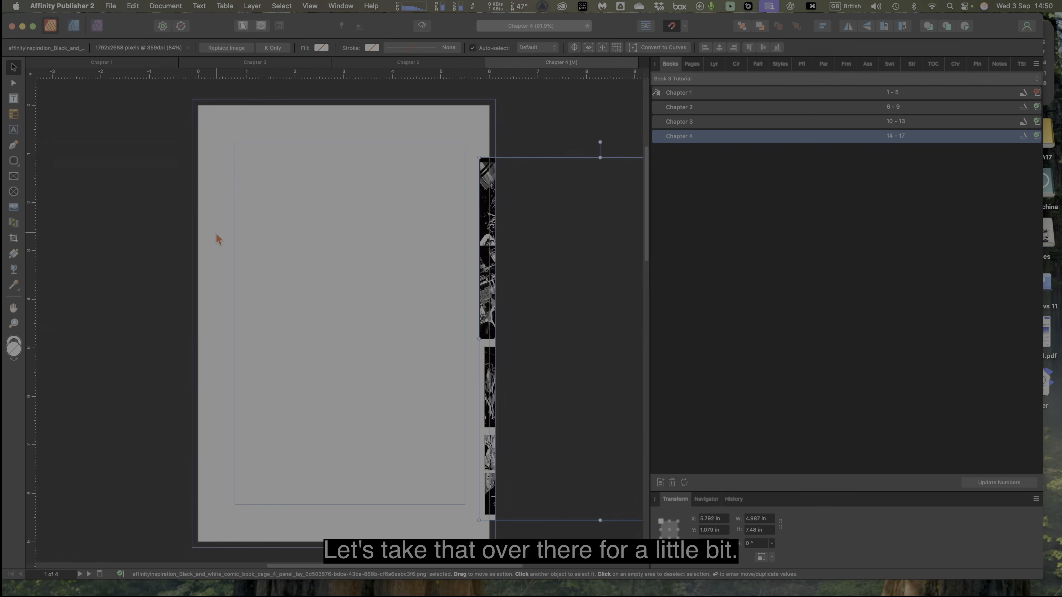
Draw a rectangular picture frame about 4.74 by 7.48 in over the page margins and delete the loose comic image
click(13, 176)
drag(235, 142, 465, 504)
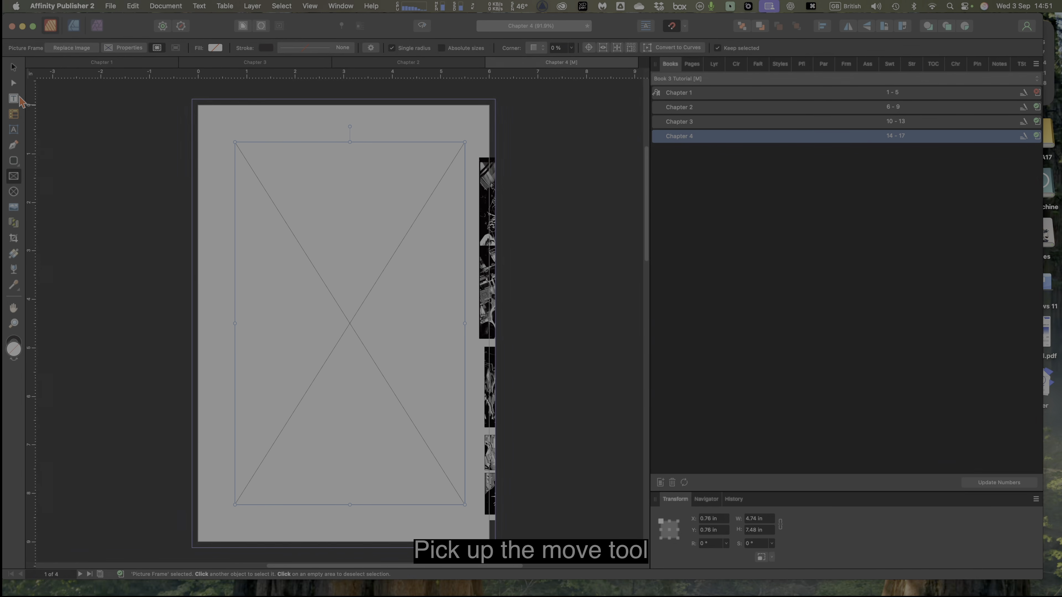
click(13, 67)
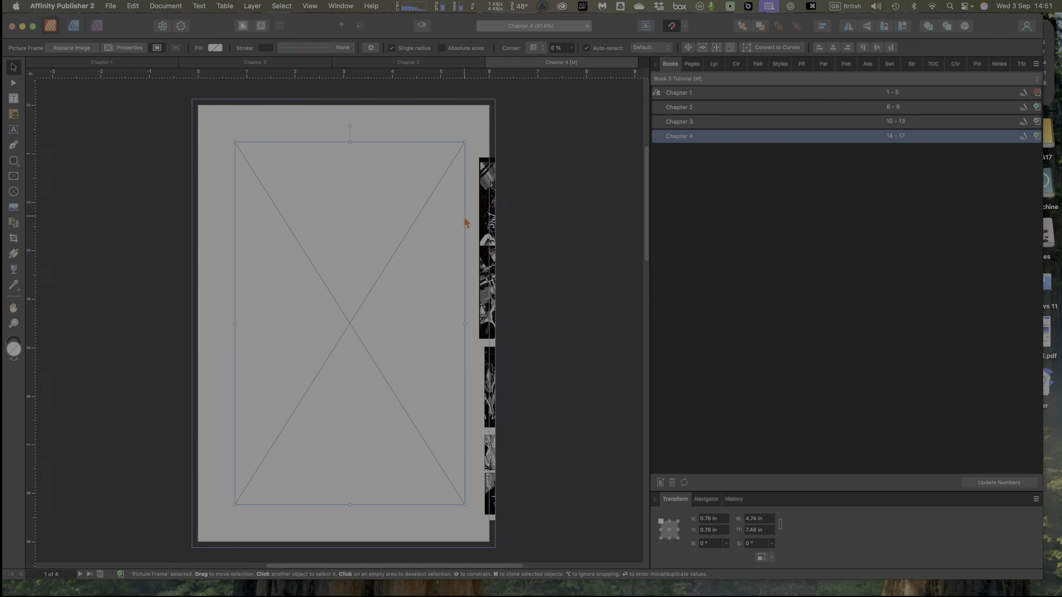
drag(488, 229, 240, 208)
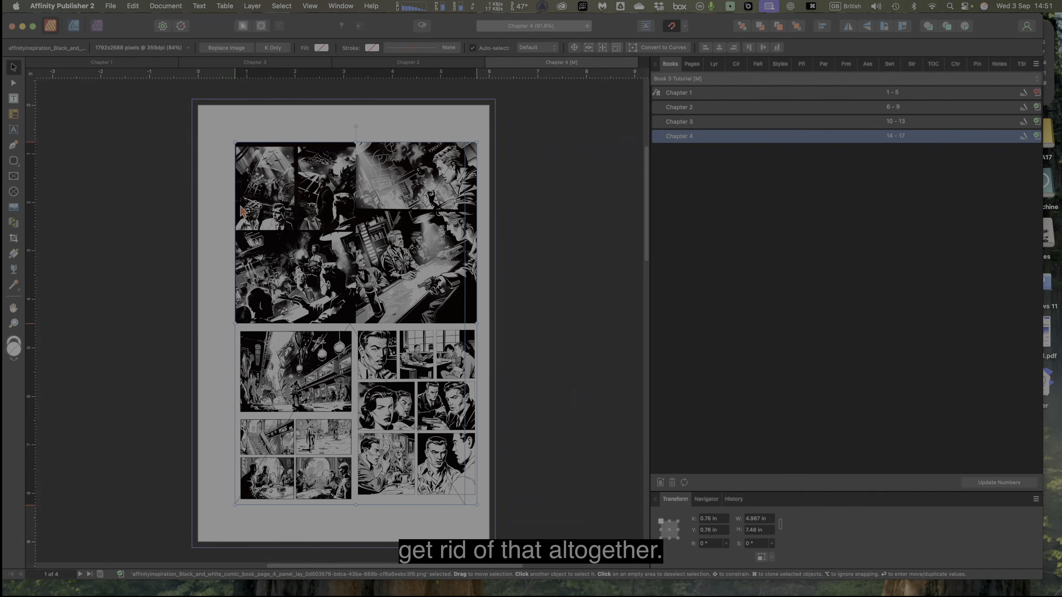
key(Delete)
Place the black-and-white comic page from Photos inside the picture frame on Chapter 4's first page
click(111, 5)
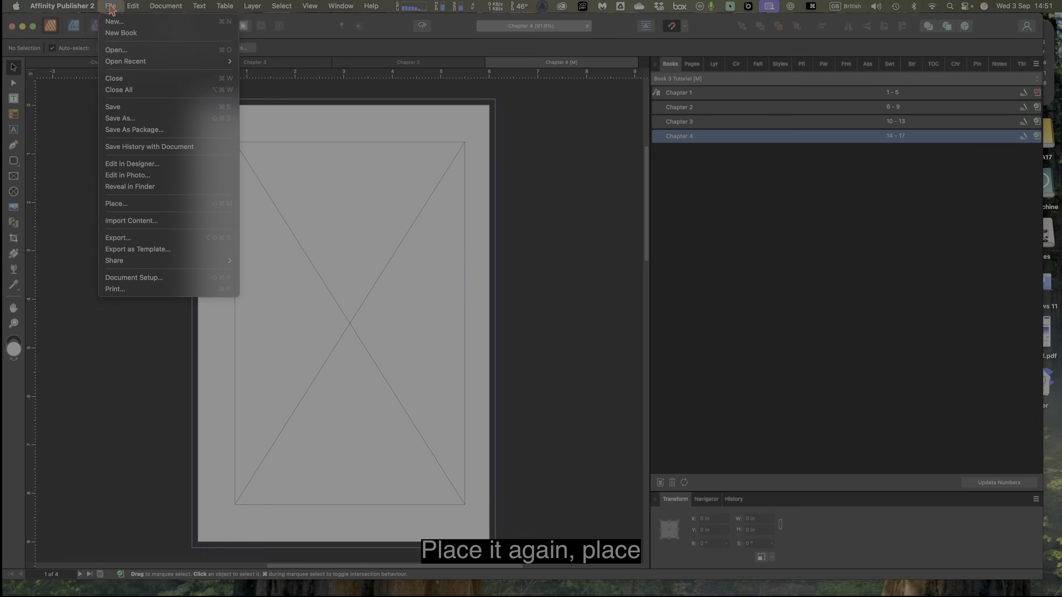
click(141, 204)
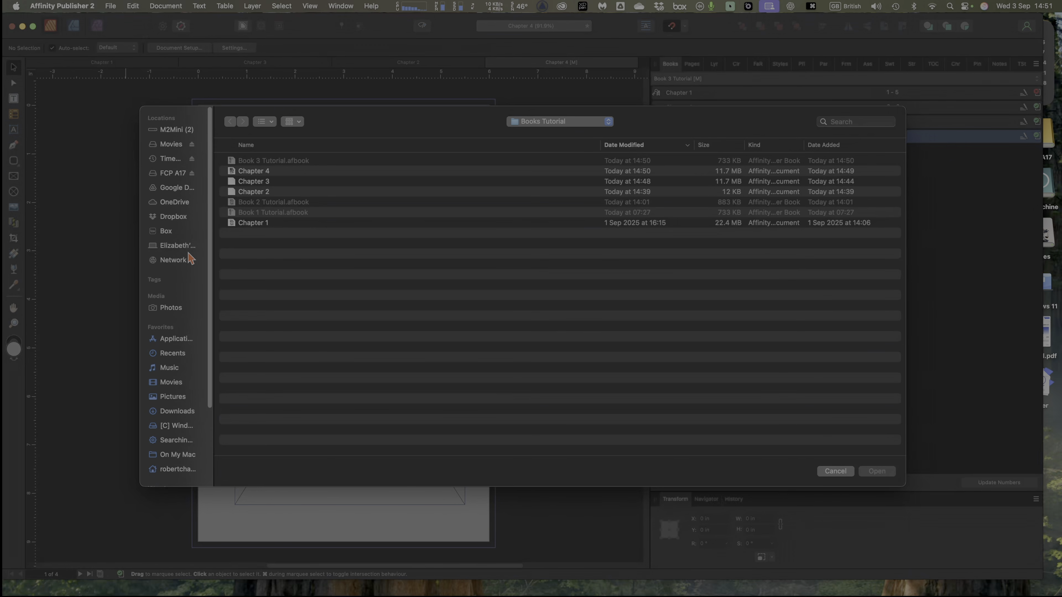
scroll(182, 308, down, 1)
click(176, 296)
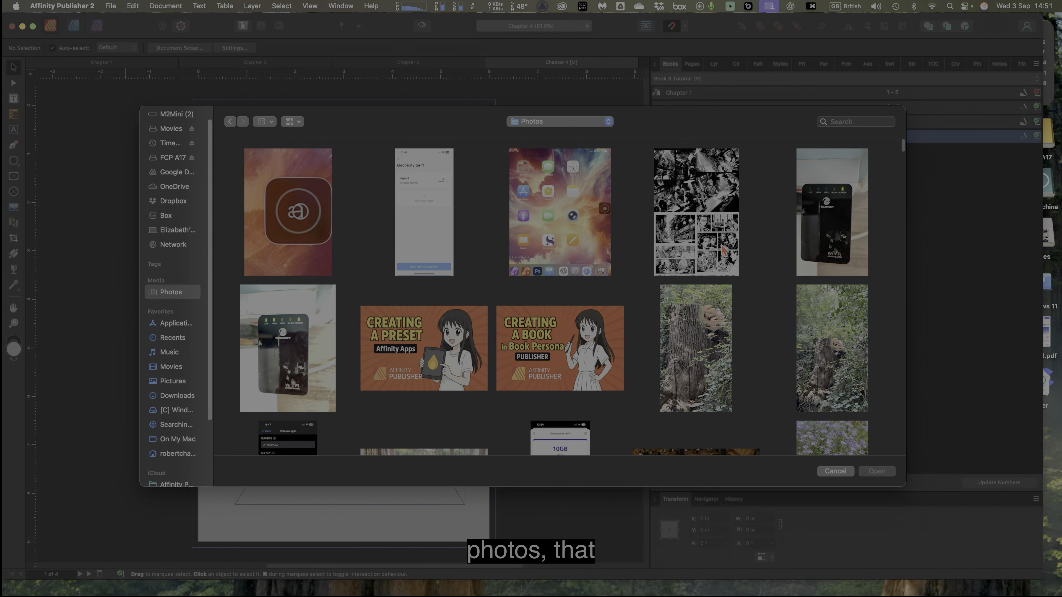
click(704, 226)
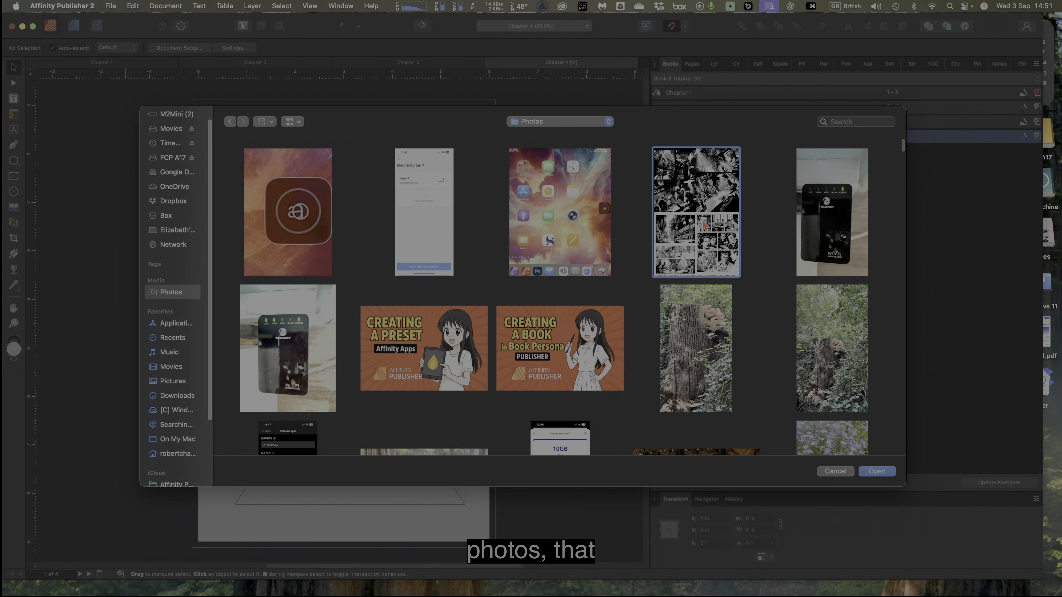
click(876, 474)
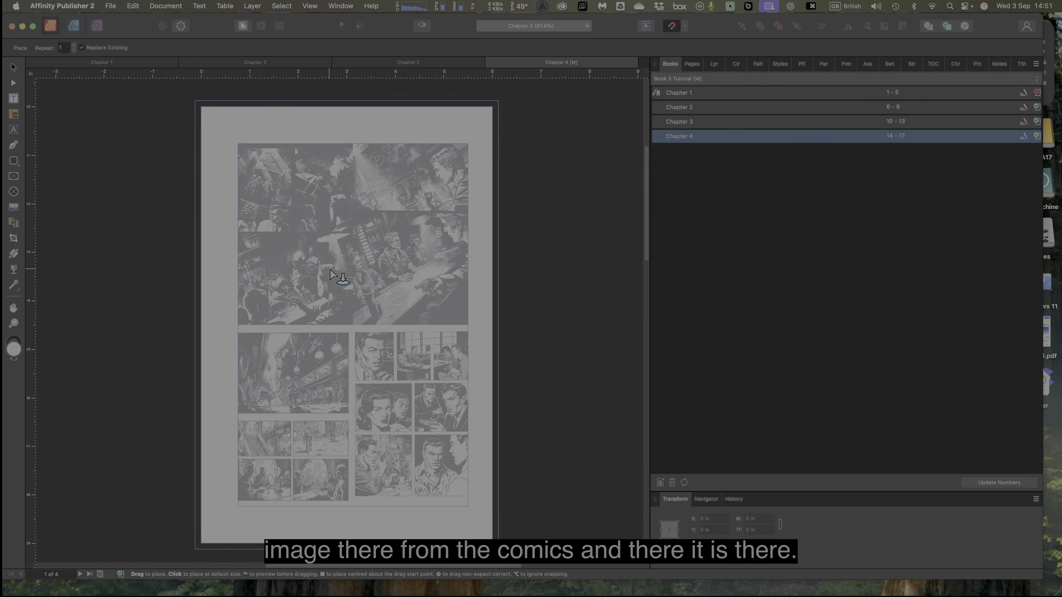
click(351, 305)
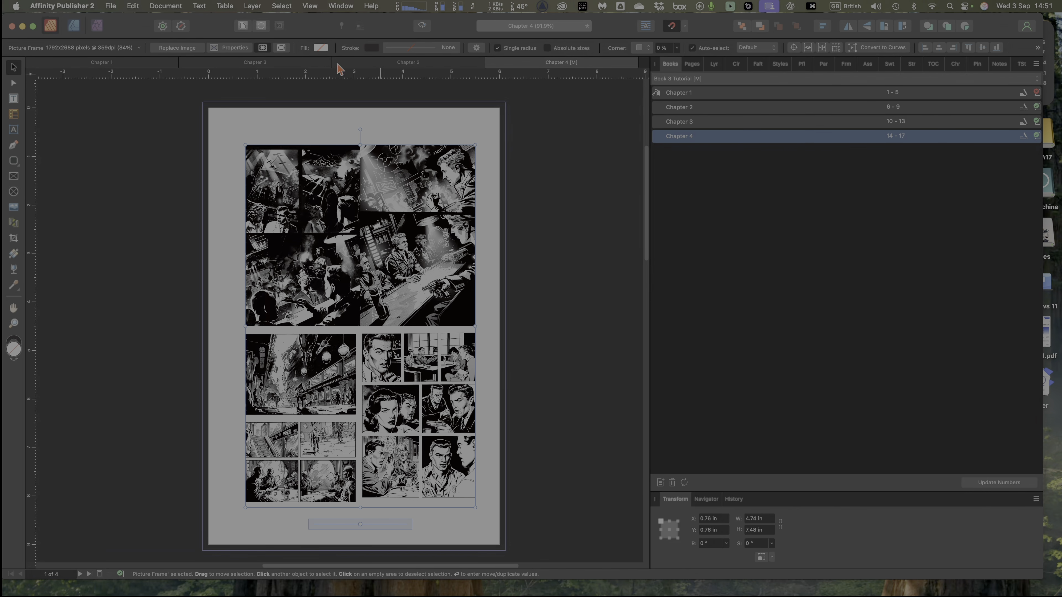
Save the Book 3 Tutorial book and the Chapter 4 document with the framed comic image
click(1036, 63)
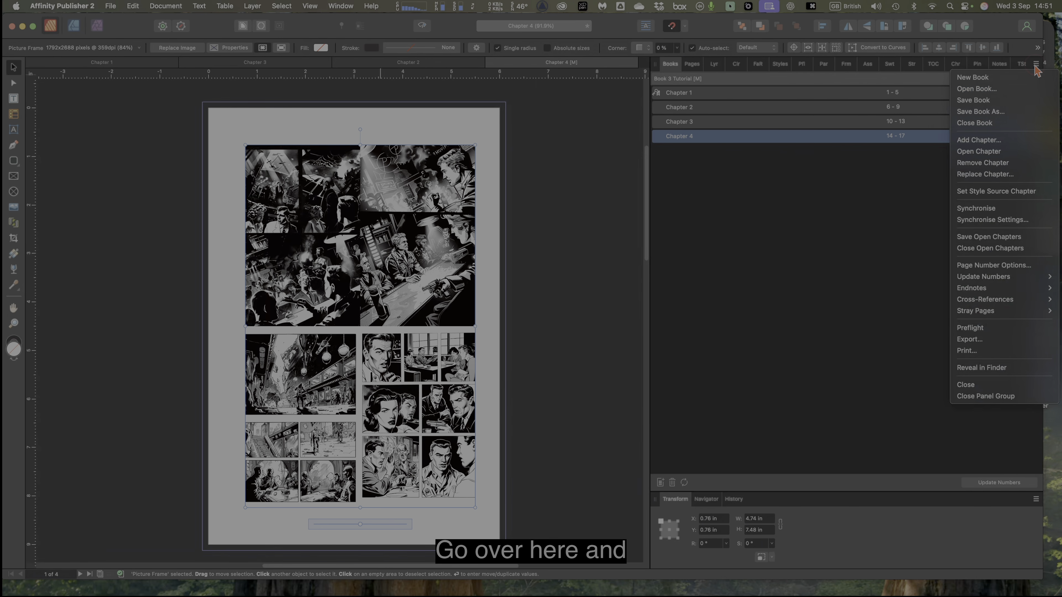
click(995, 101)
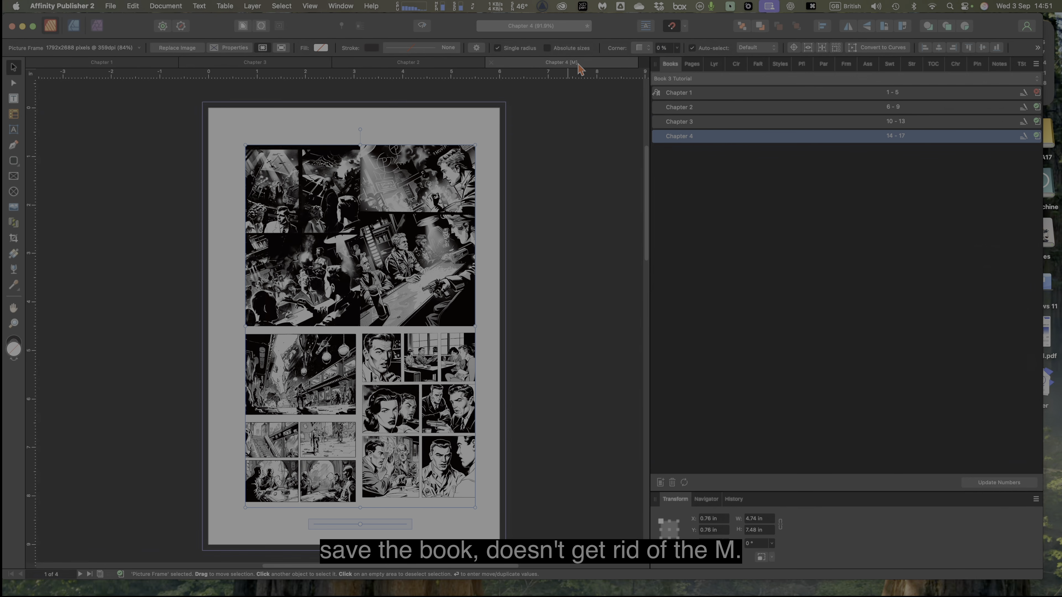
click(110, 7)
click(134, 106)
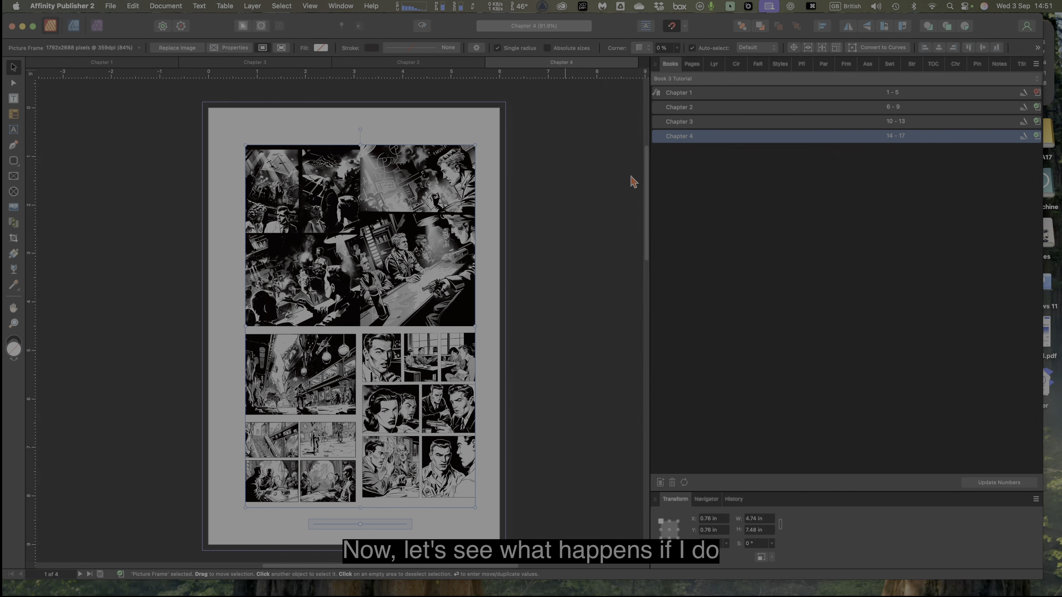
Create a new four-page document with facing pages from the 6" x 9" Standard preset
click(110, 6)
click(114, 28)
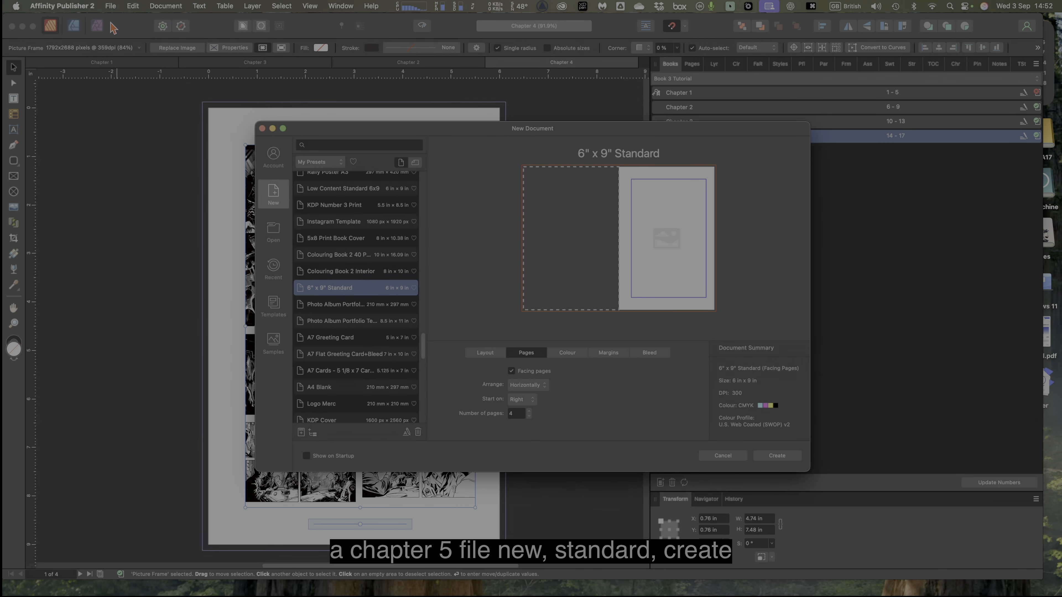
click(773, 457)
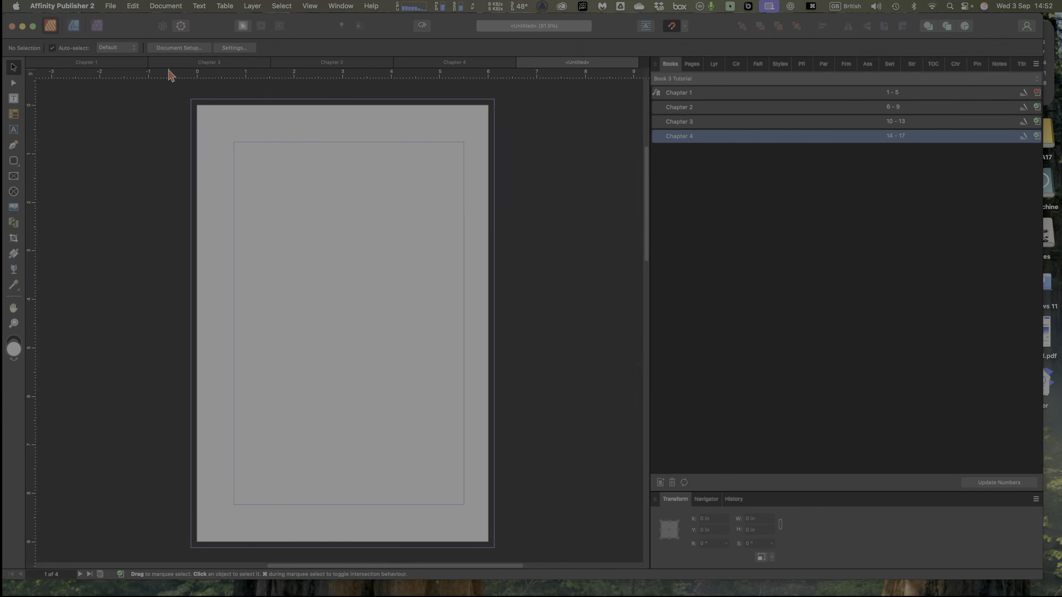
Save the new document as Chapter 5 in the Books Tutorial folder
click(110, 6)
click(130, 118)
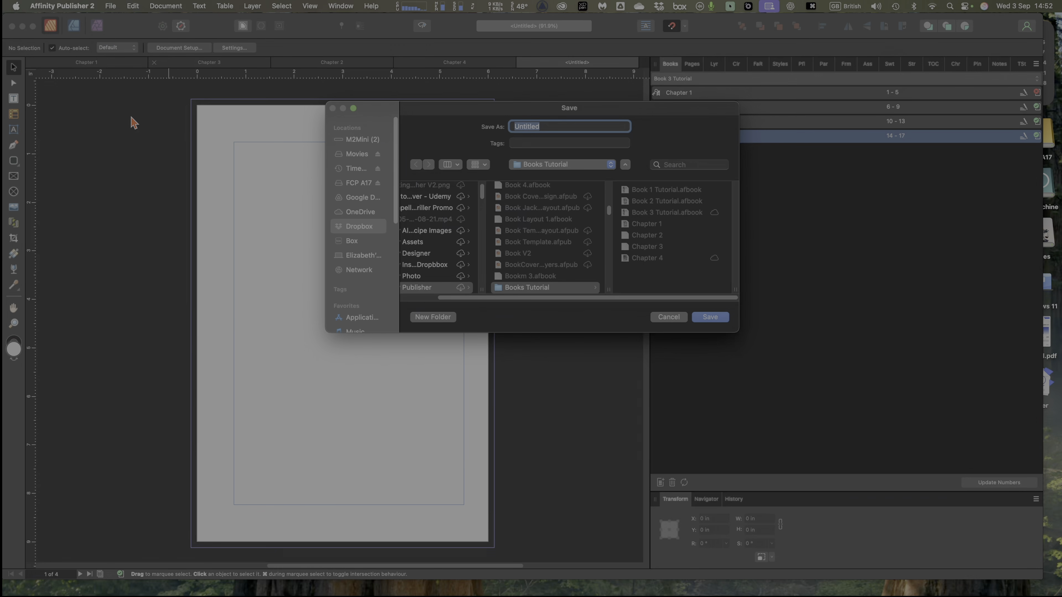
click(642, 259)
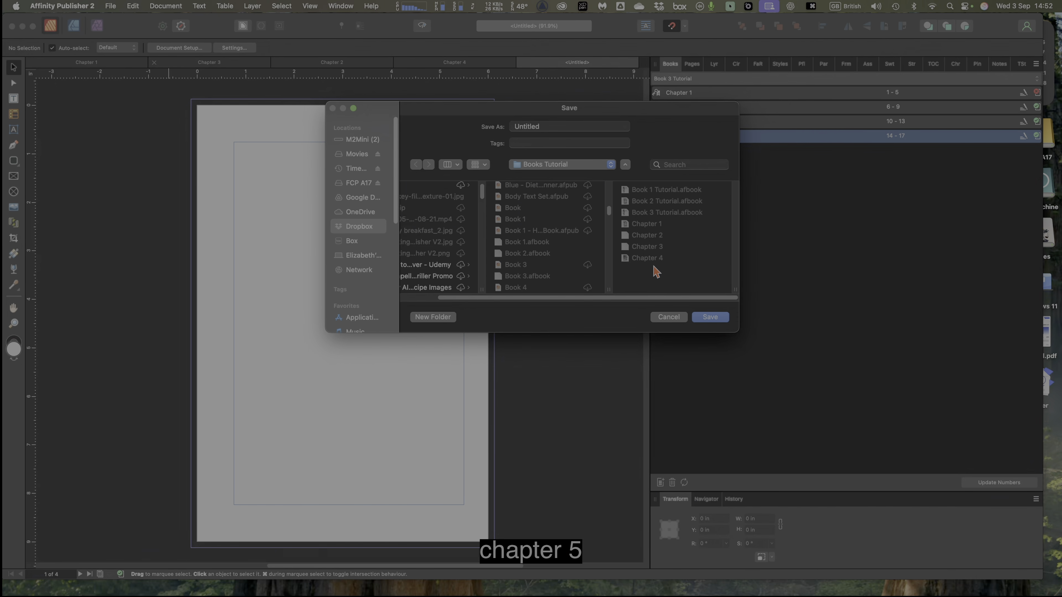
click(647, 255)
double_click(546, 125)
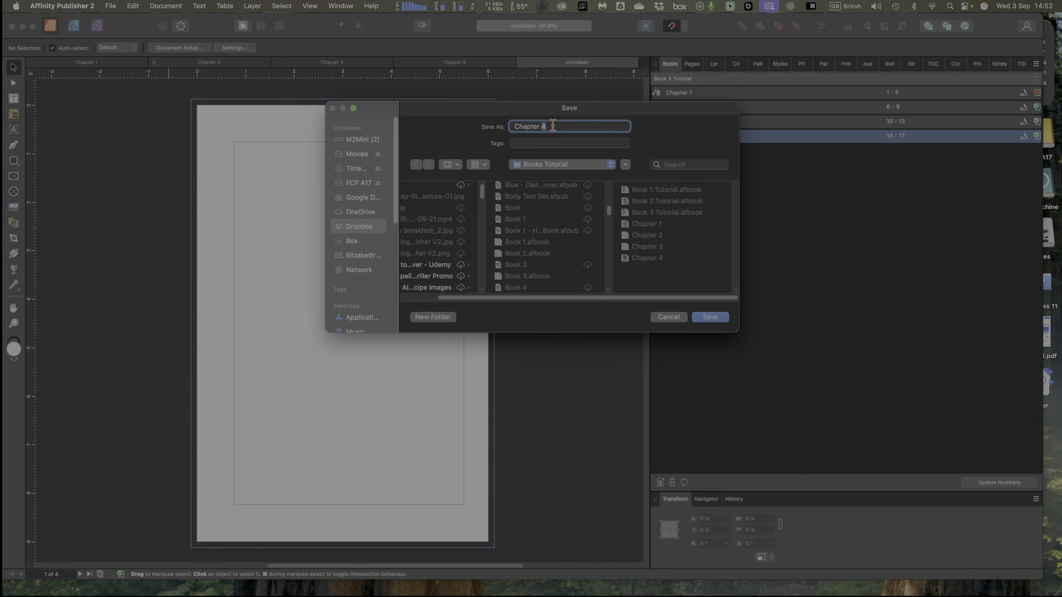
scroll(610, 208, up, 1)
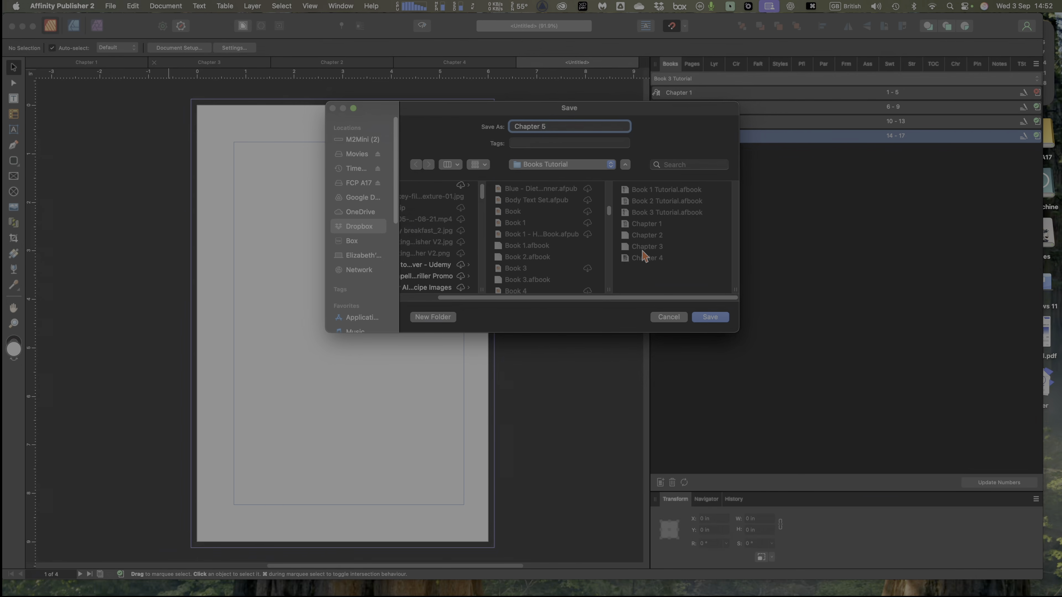
click(707, 320)
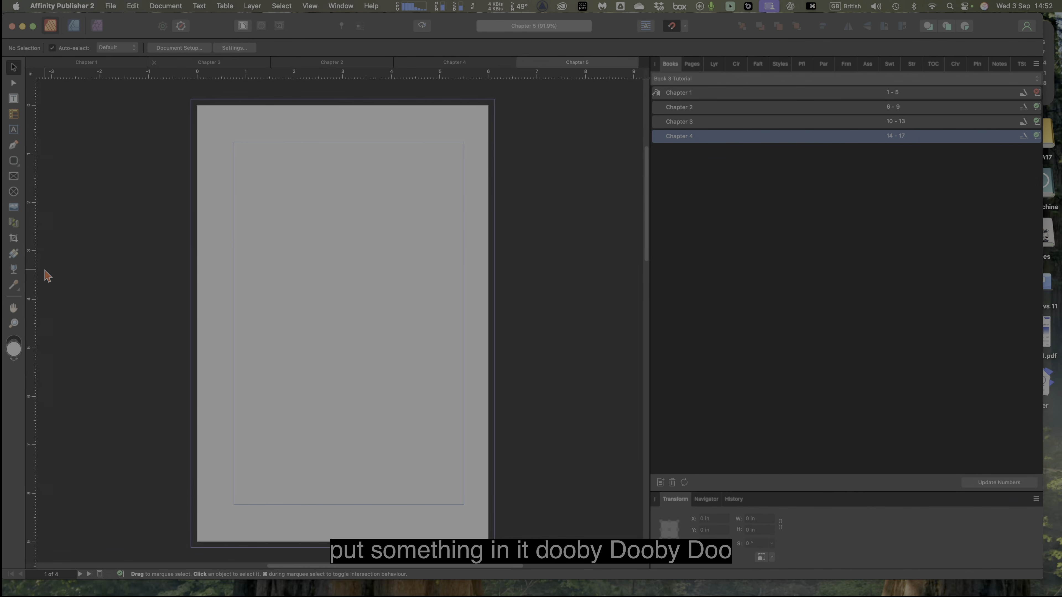
Add artistic text "A Big" at about 127 pt on Chapter 5's first page, centred horizontally at about X 1 in, Y 3.68 in
scroll(63, 175, down, 1)
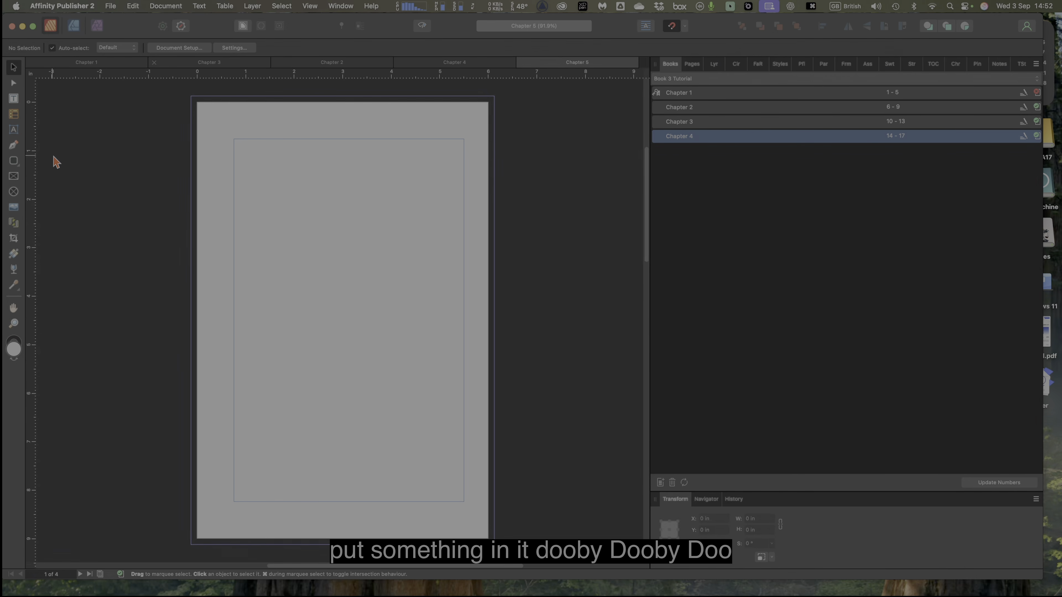
click(13, 133)
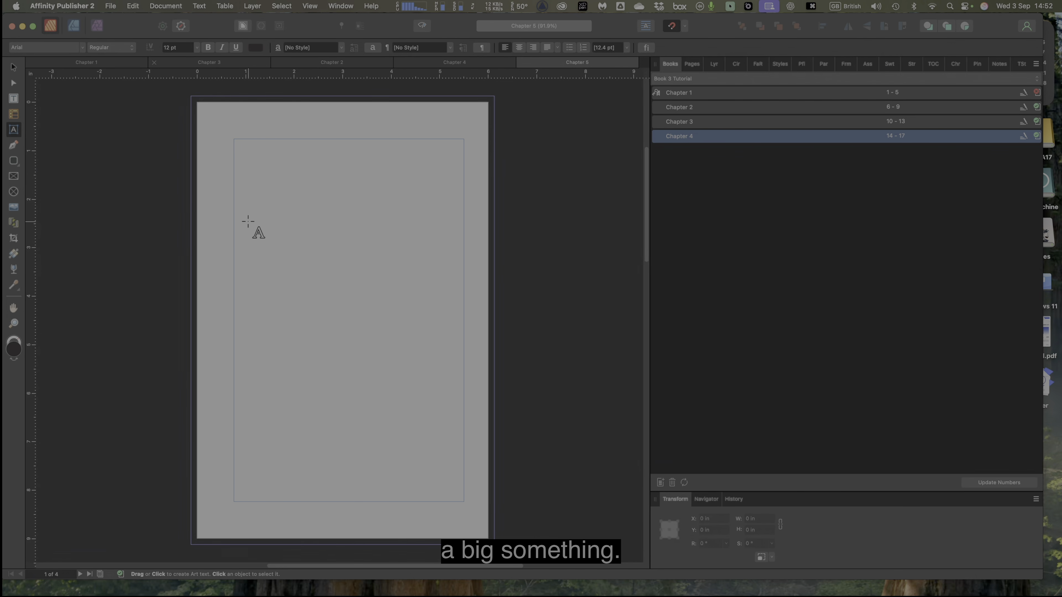
drag(273, 230, 339, 290)
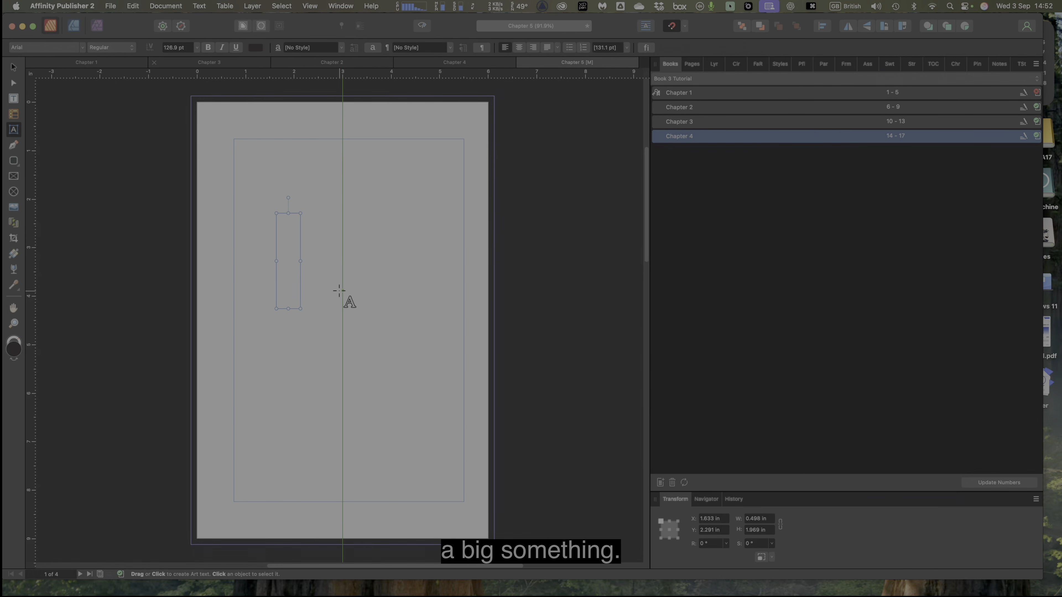
text(A Big)
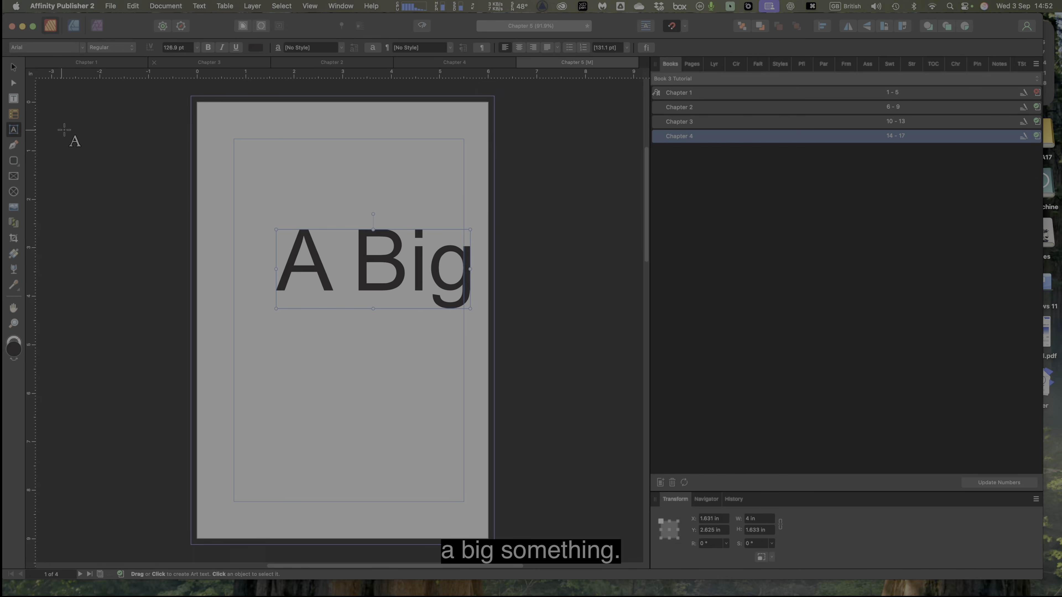
key(Escape)
drag(347, 288, 317, 341)
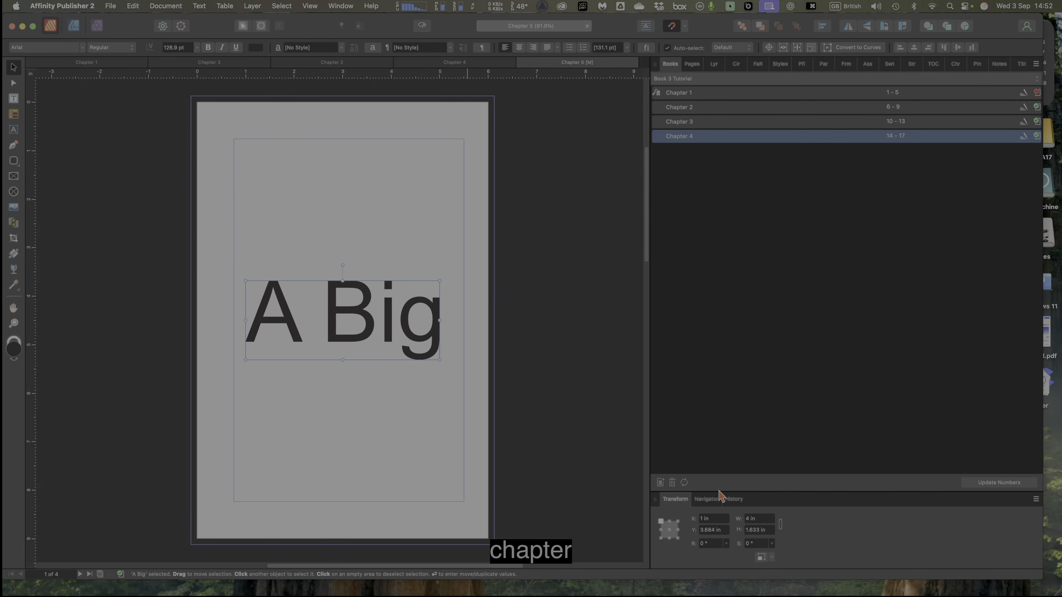
Add the Chapter 5 document to the Book 3 Tutorial book as its last chapter and save the book
click(660, 483)
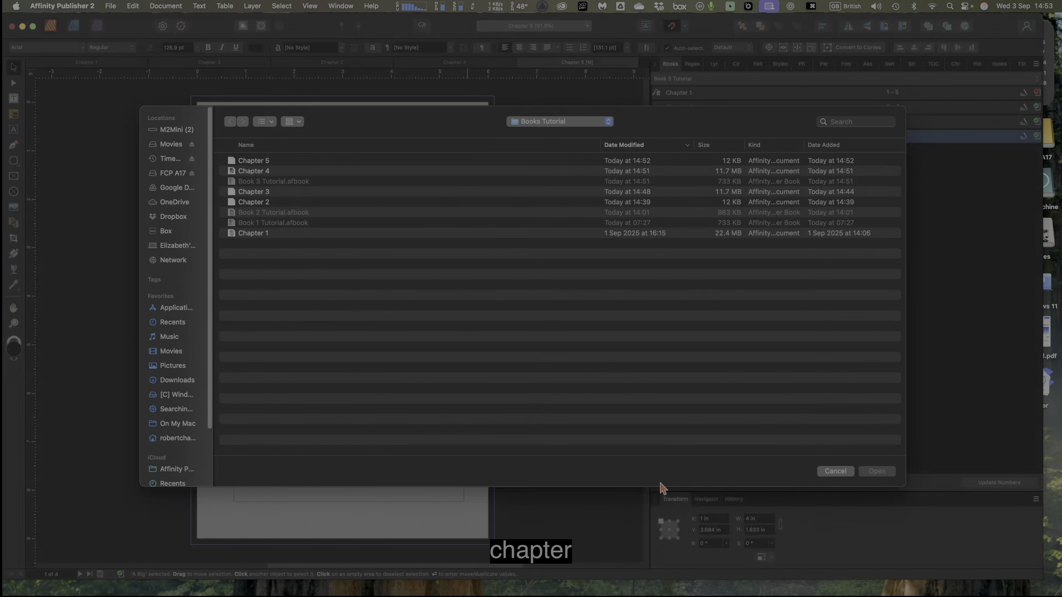
click(242, 162)
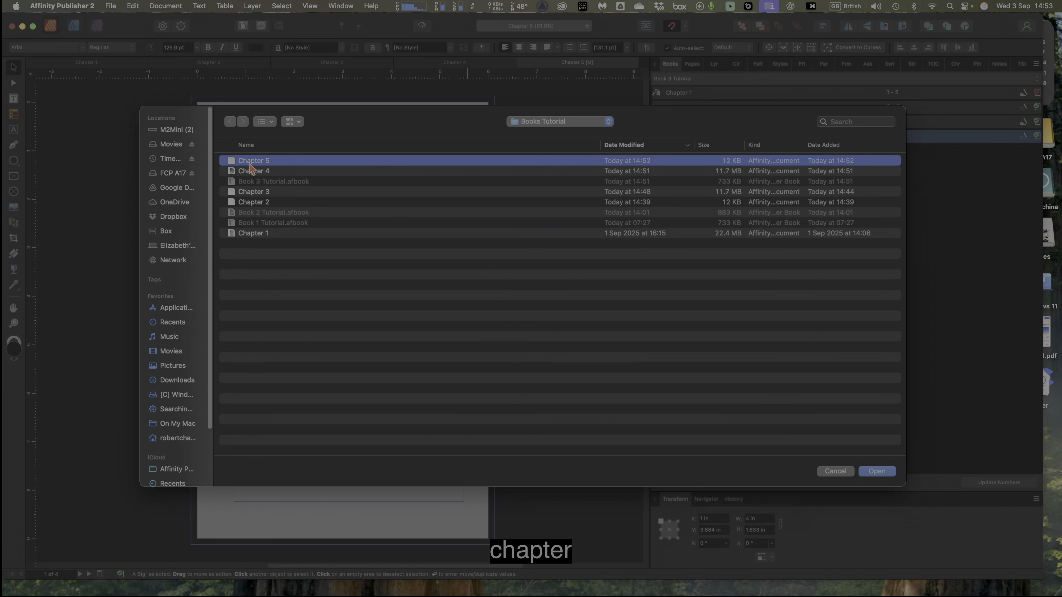
click(877, 472)
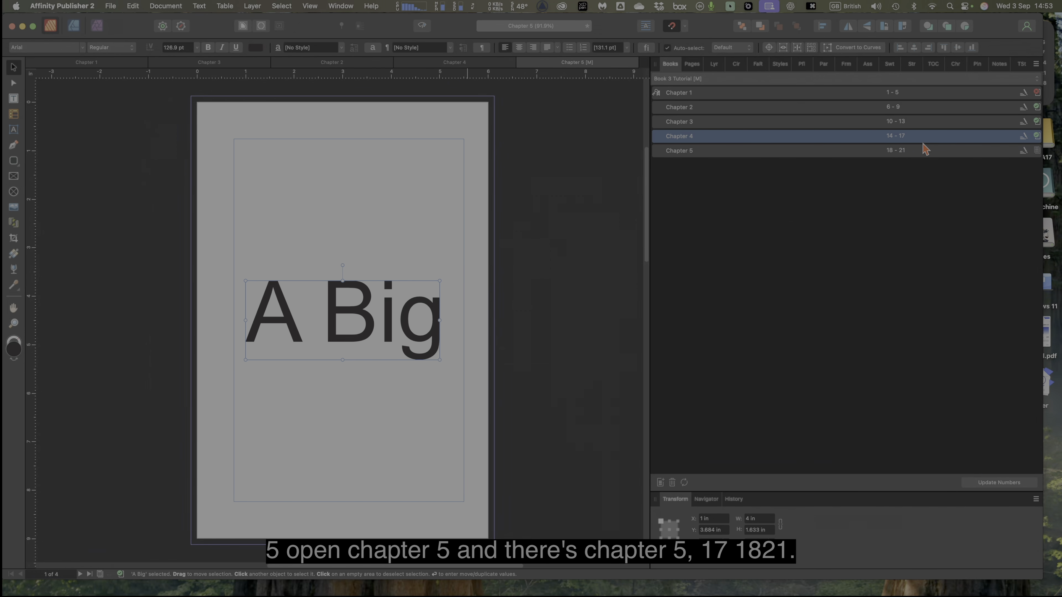
click(831, 155)
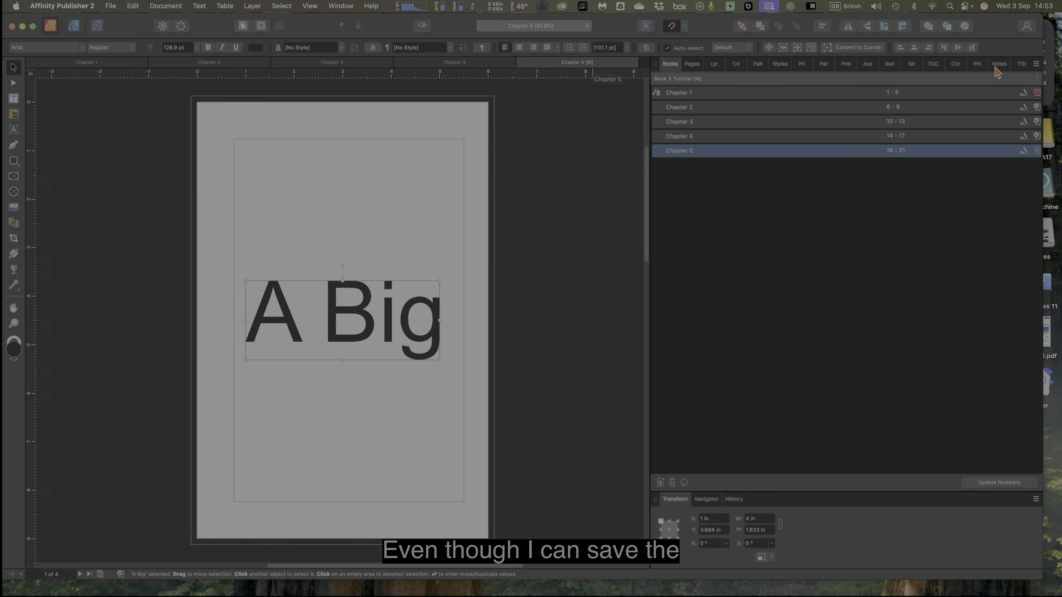
click(1036, 64)
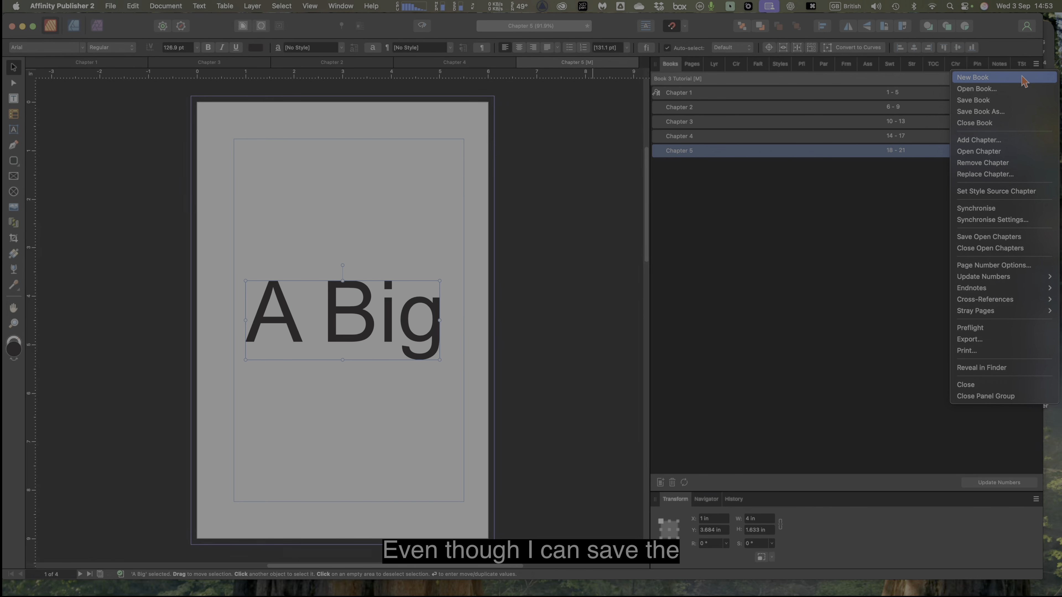
click(1002, 101)
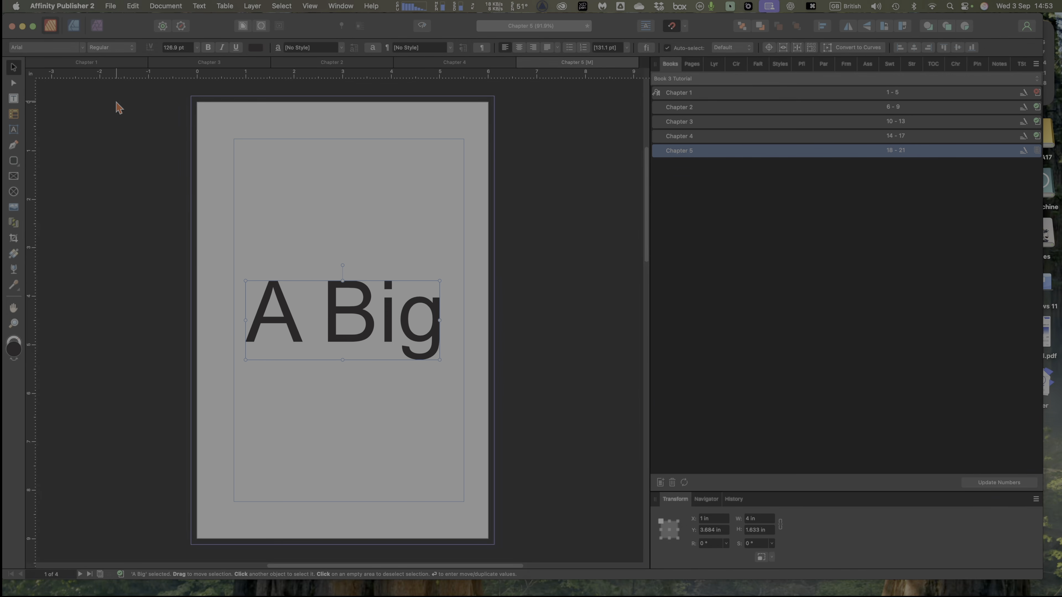
Close the open Chapter 1 to 4 documents and the Book 3 Tutorial book, keeping the Chapter 5 document open
click(32, 63)
click(31, 62)
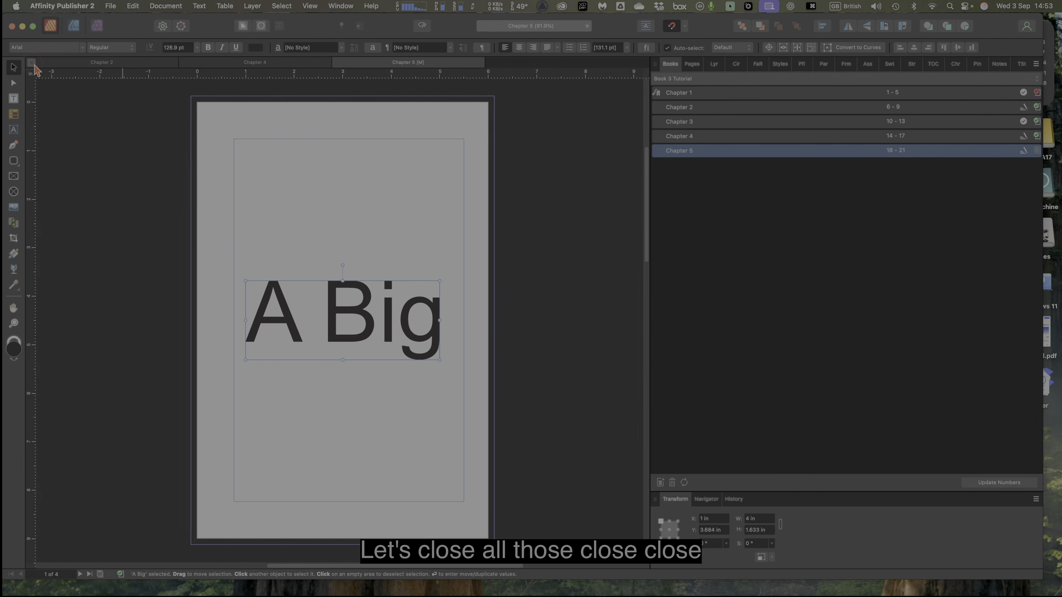
click(31, 62)
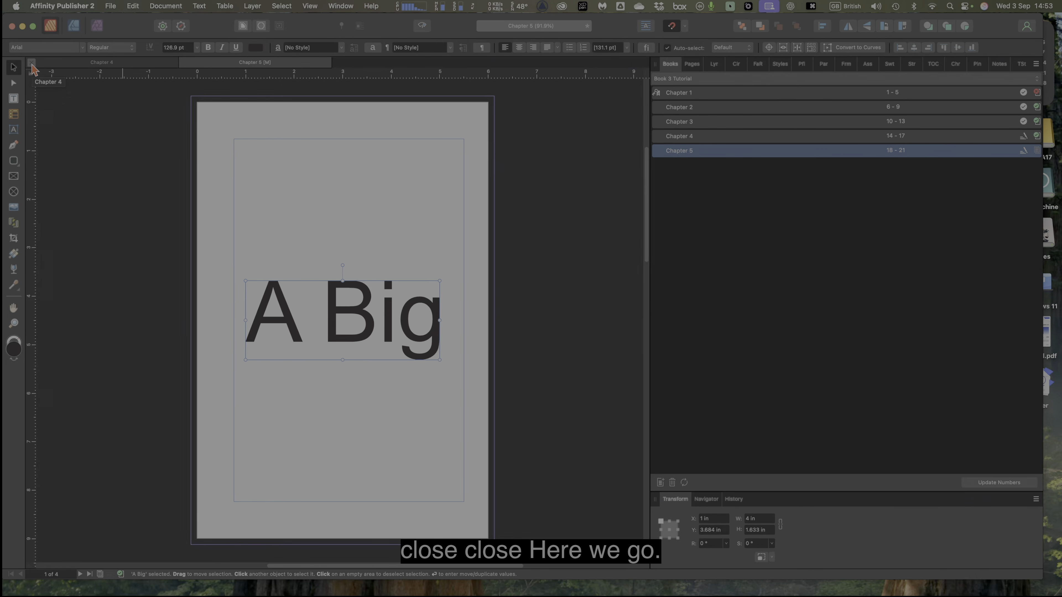
click(31, 62)
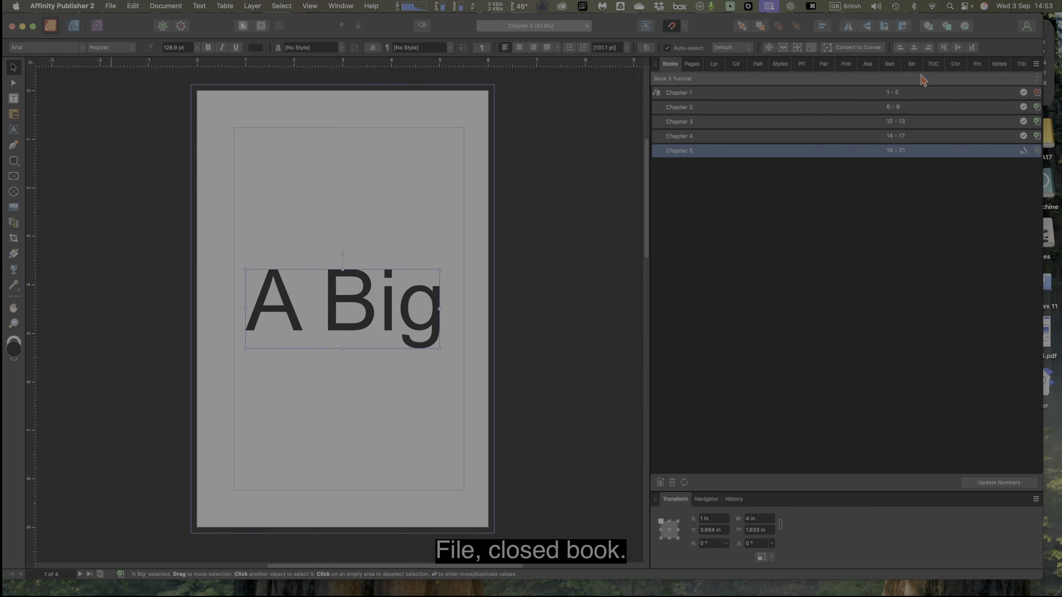
click(1036, 65)
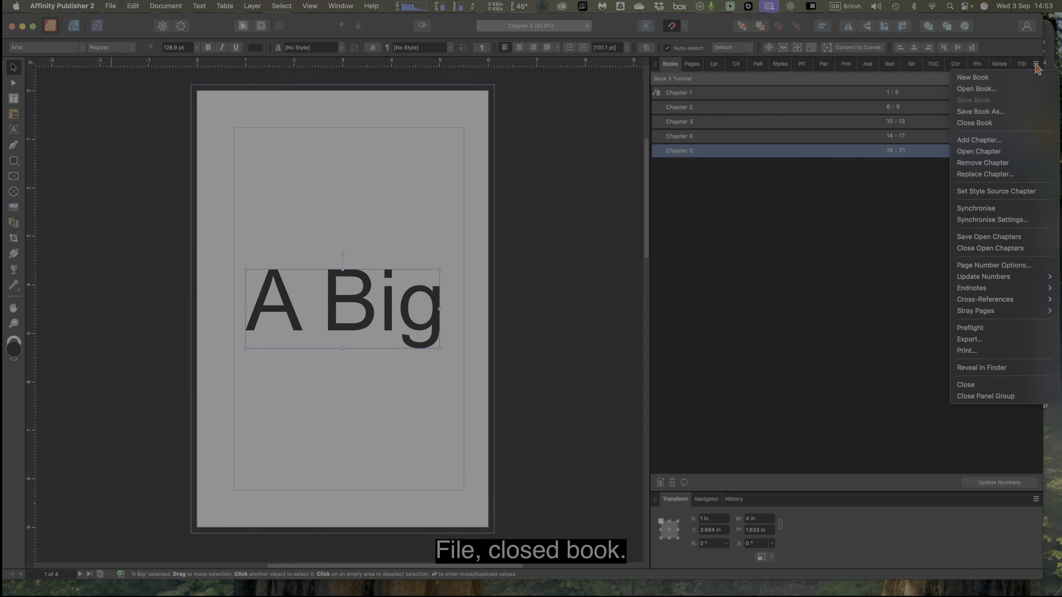
click(1003, 131)
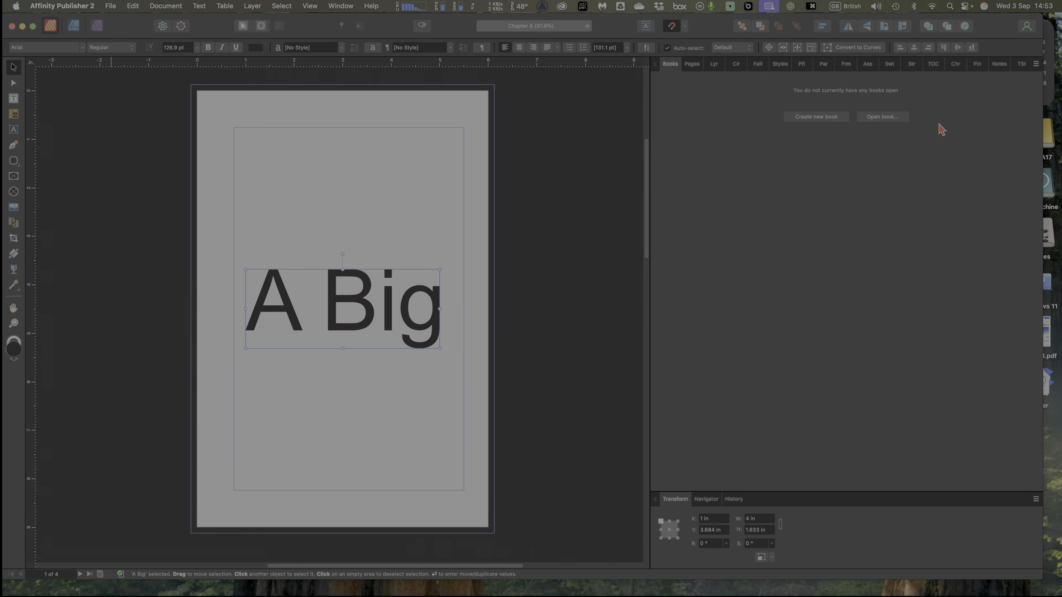
Close the Chapter 5 document without saving its changes
click(545, 183)
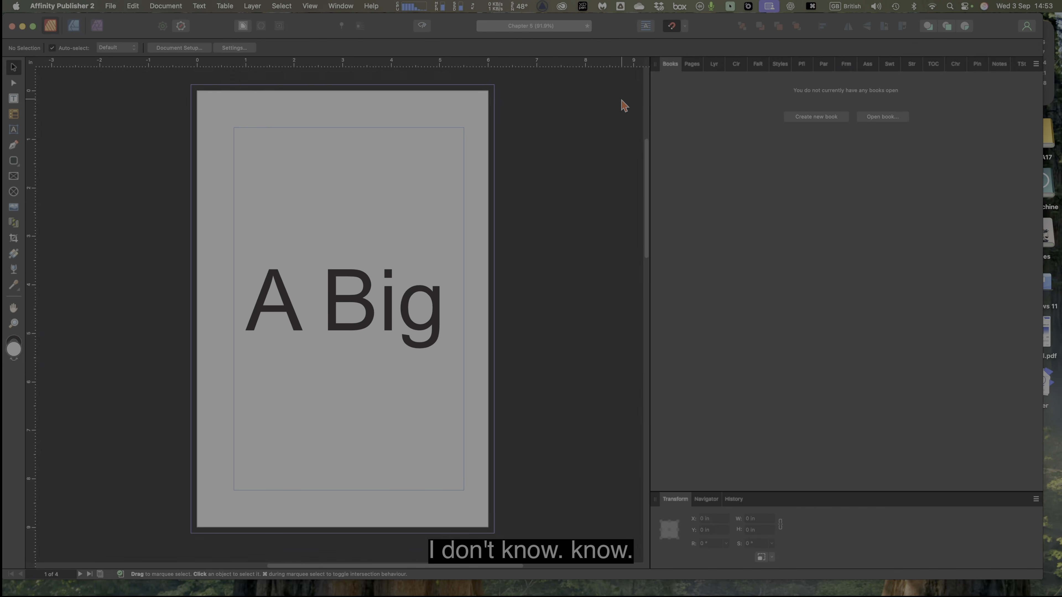
click(694, 67)
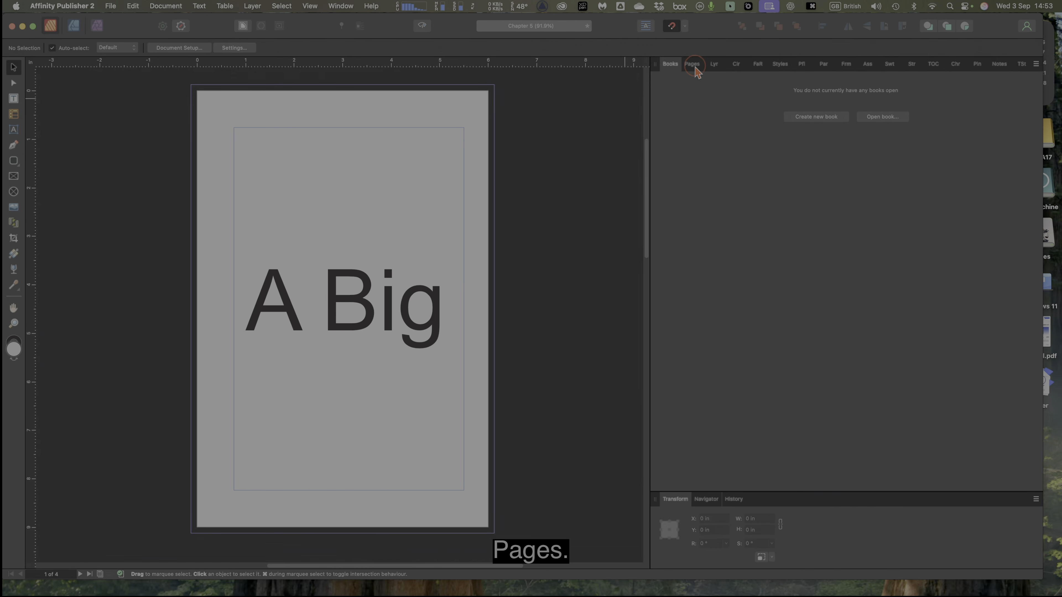
click(670, 66)
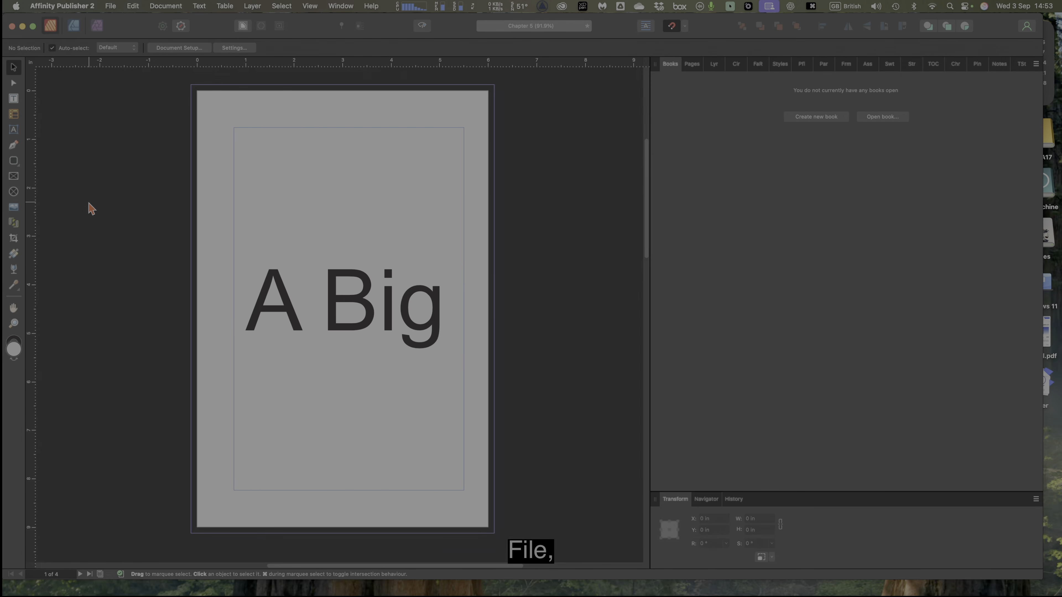
click(110, 6)
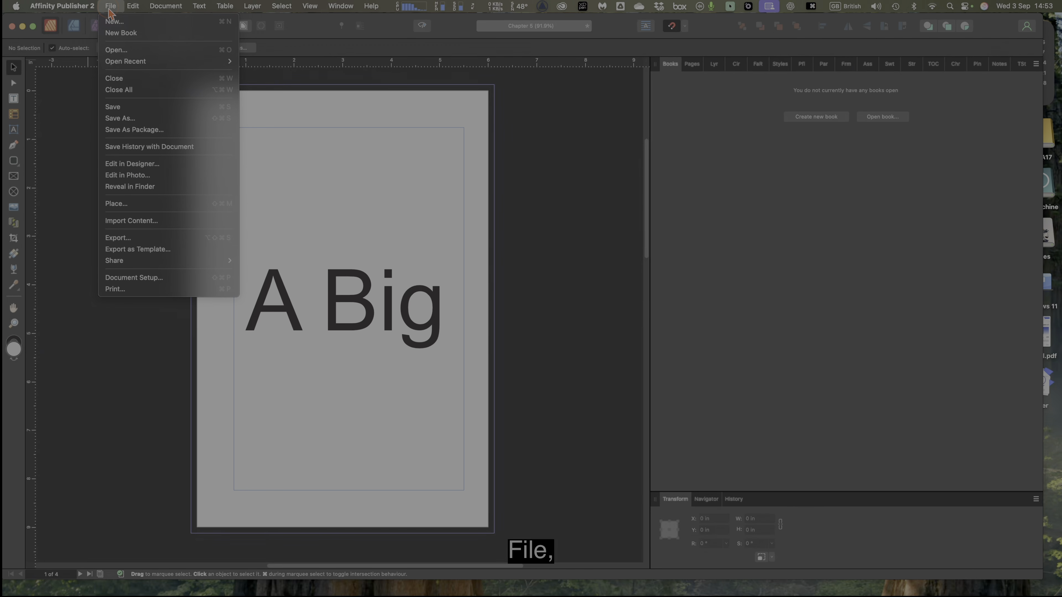
click(114, 78)
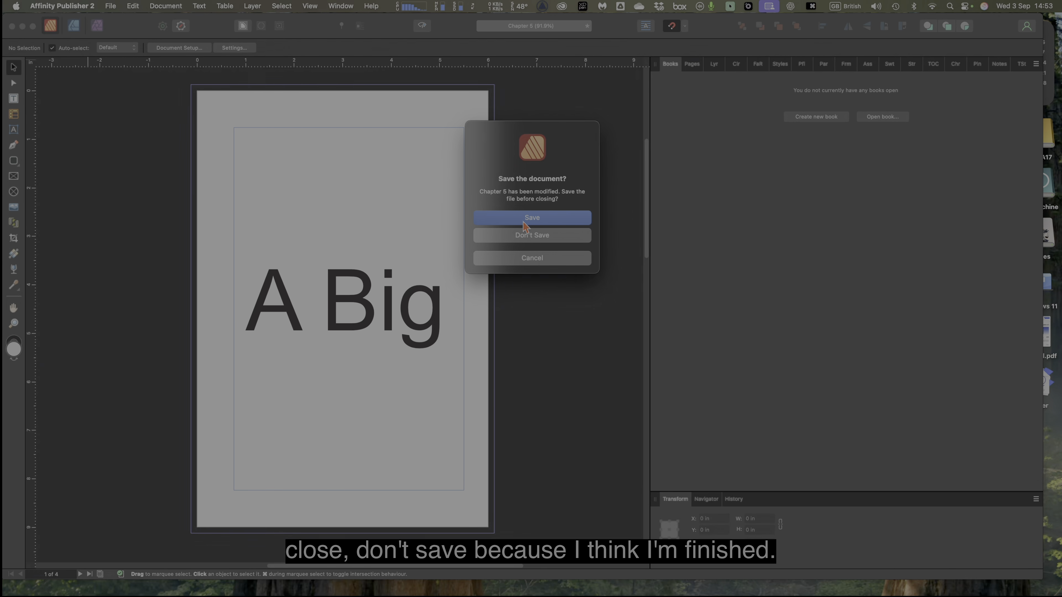
click(548, 240)
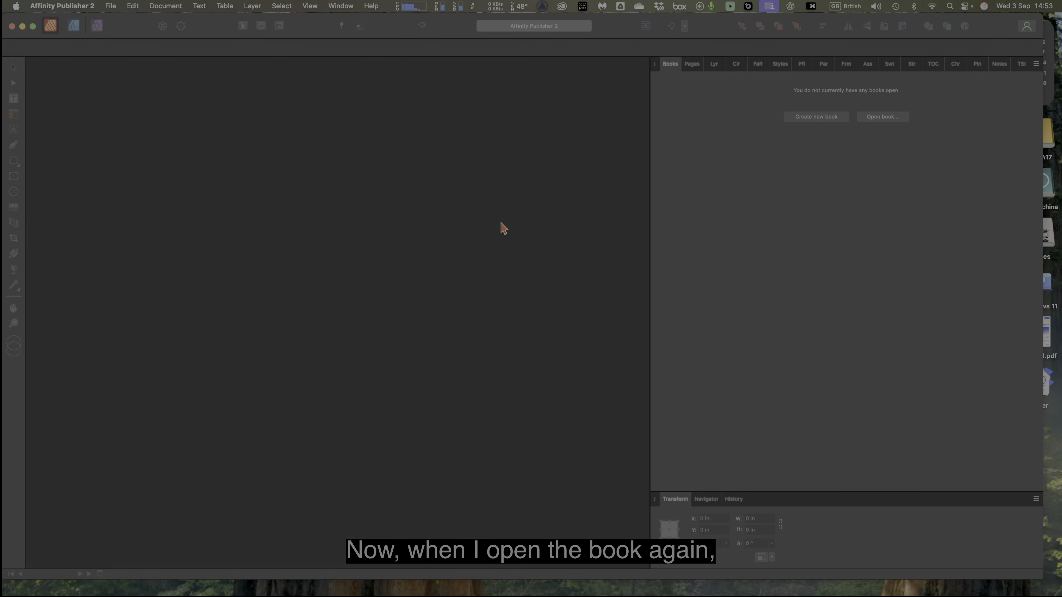
Reopen the recently used Book 3 Tutorial book and open its Chapter 5 document
click(110, 6)
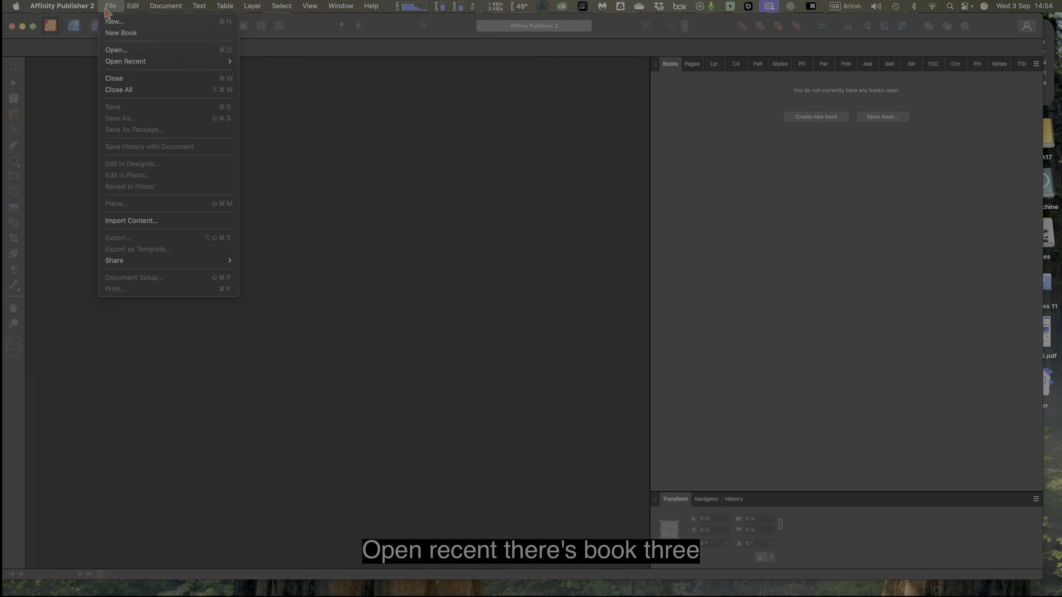
mouse_move(134, 65)
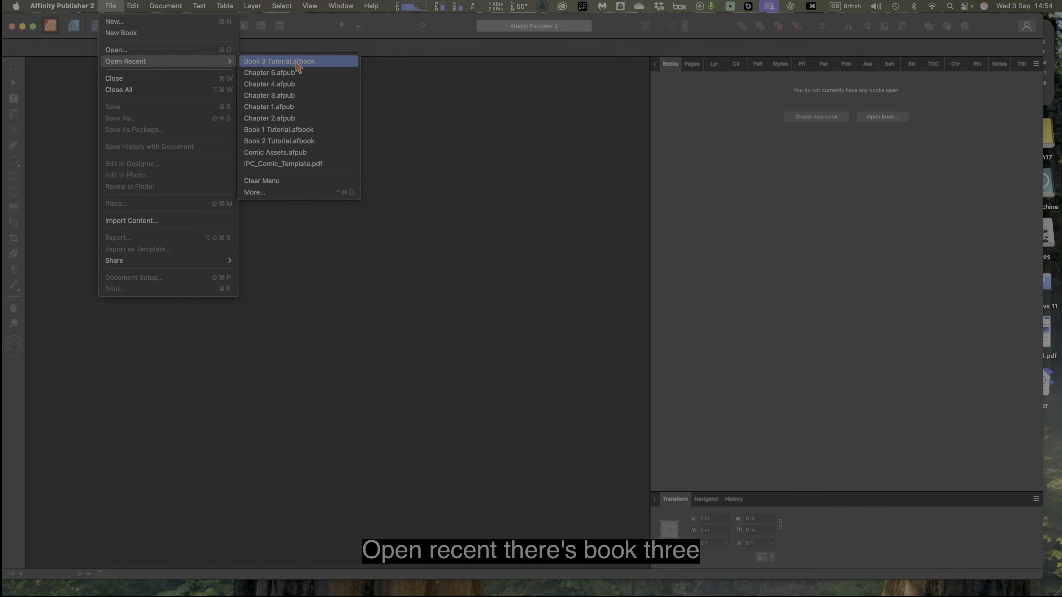
click(323, 67)
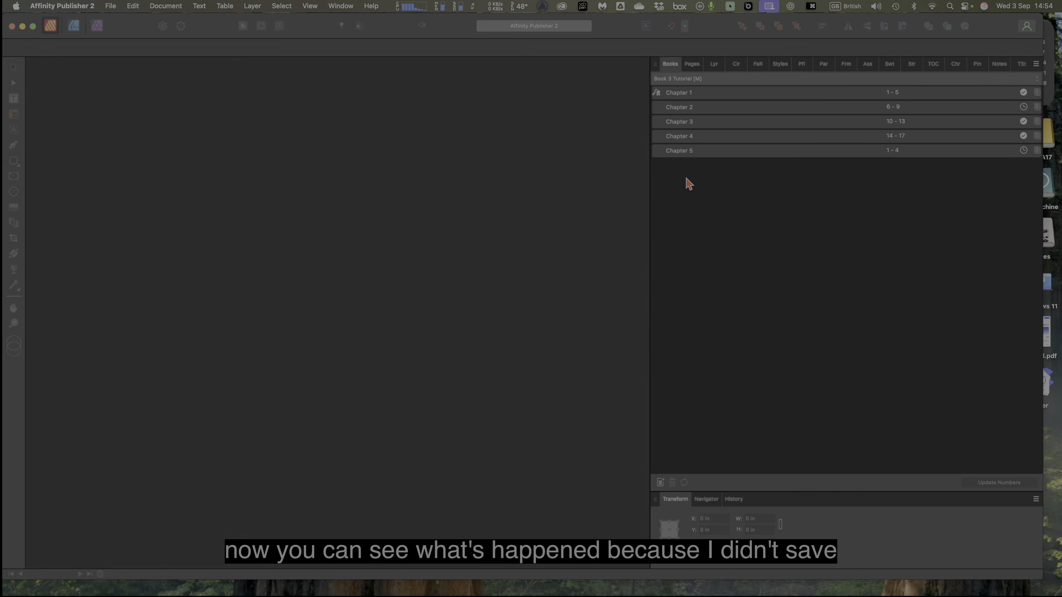
click(813, 151)
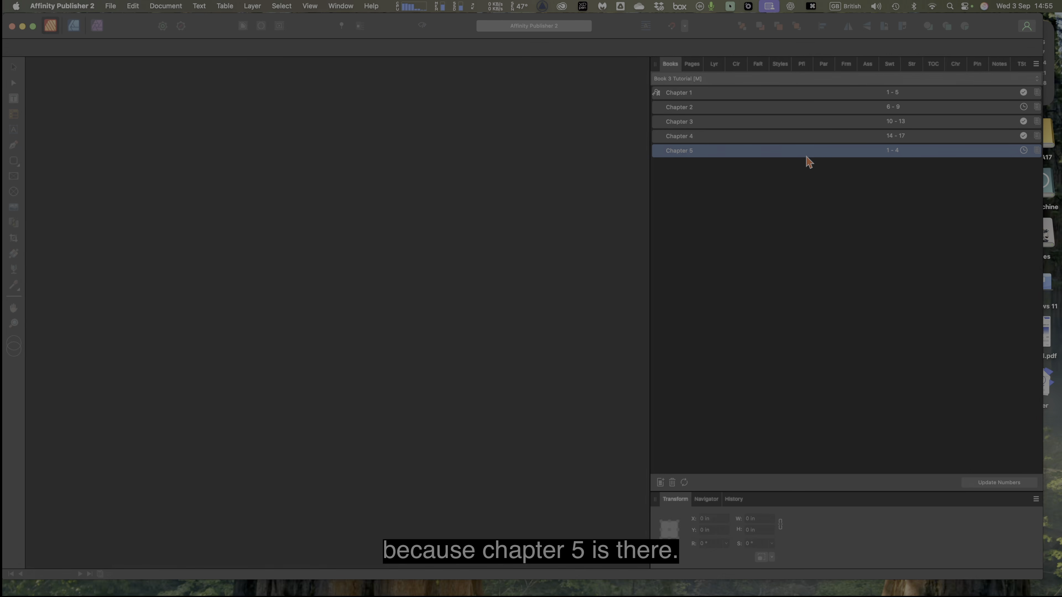
double_click(790, 153)
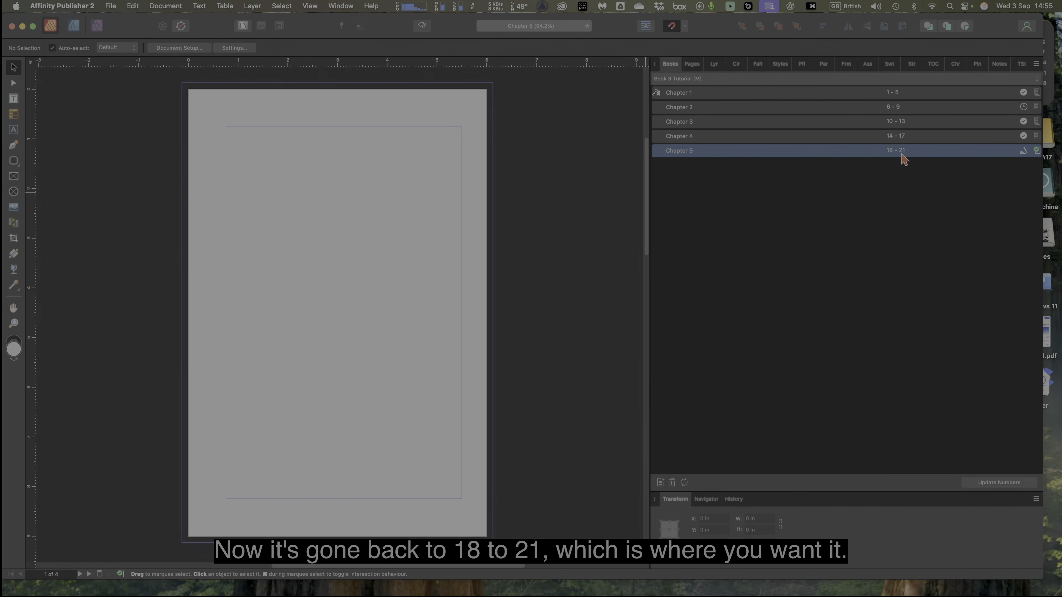
click(376, 236)
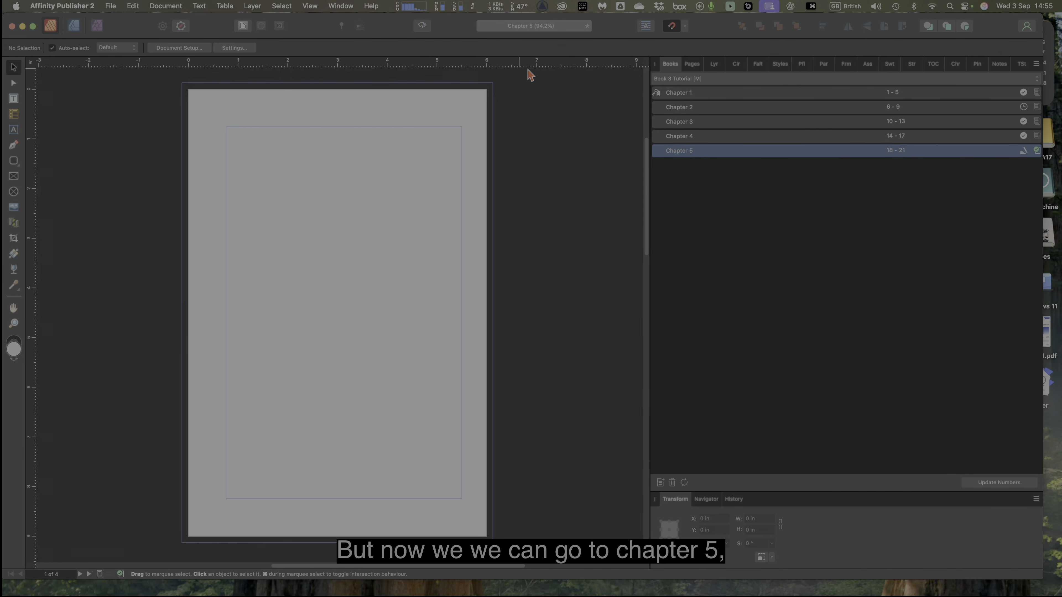
Save the Chapter 5 document and the Book 3 Tutorial book
click(110, 6)
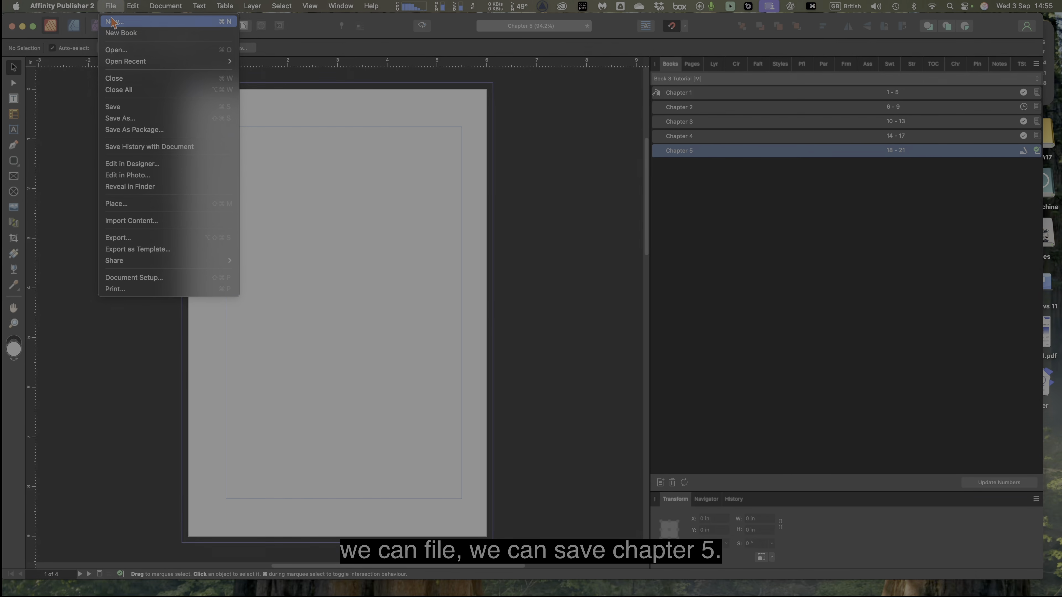
click(133, 108)
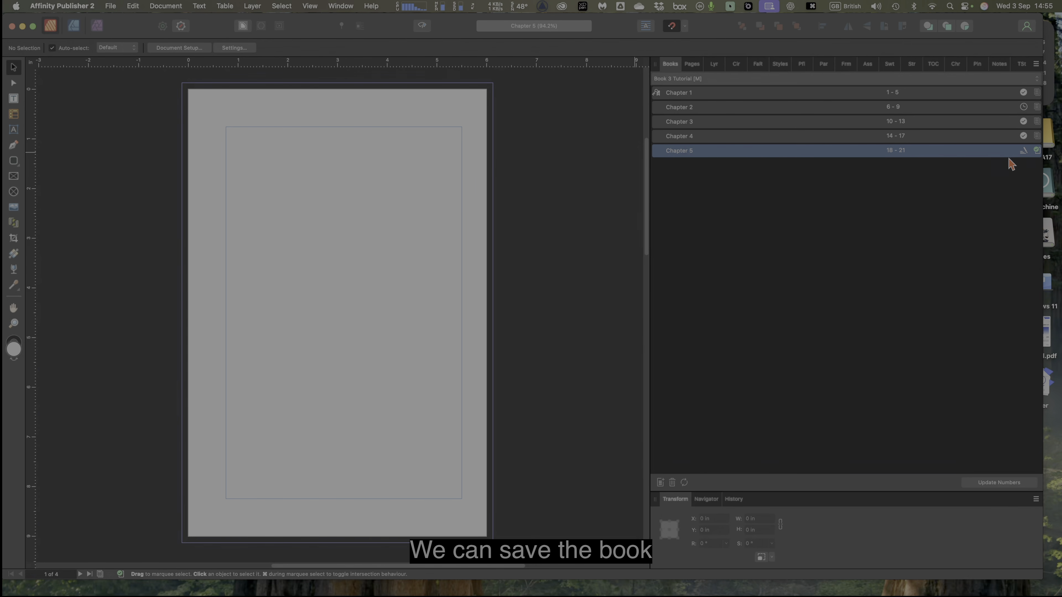
click(1036, 64)
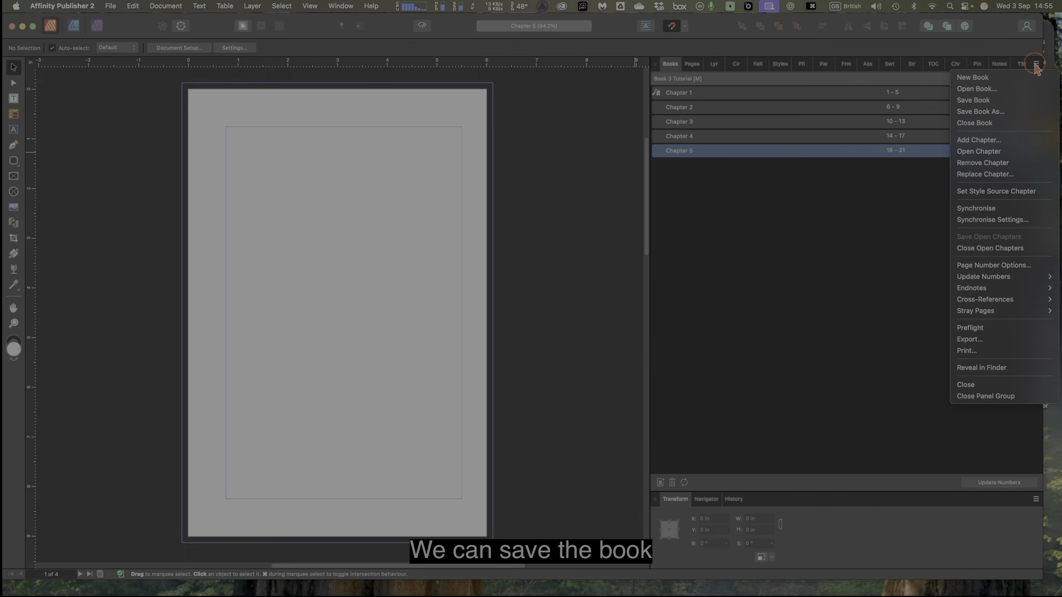
click(1001, 101)
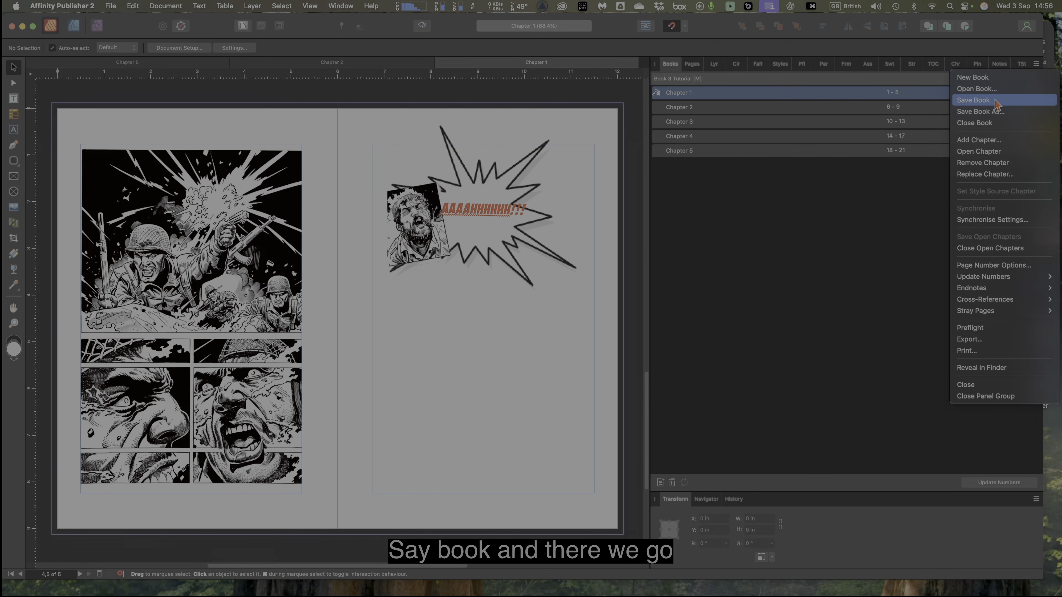
click(995, 102)
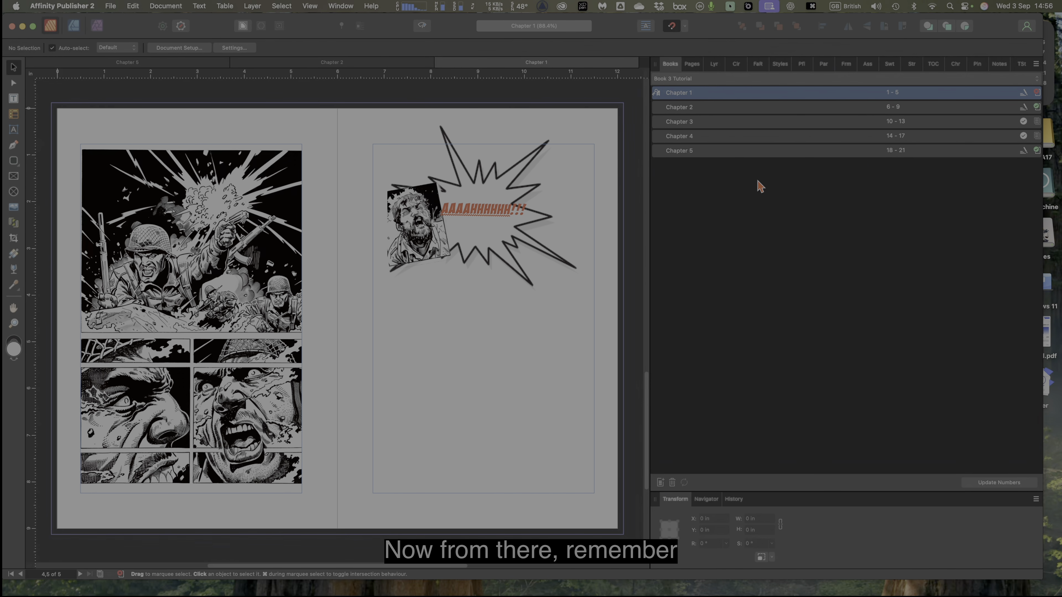
Look through the page thumbnails of the Chapter 1 document, viewing page 1 and selecting Master A
click(694, 66)
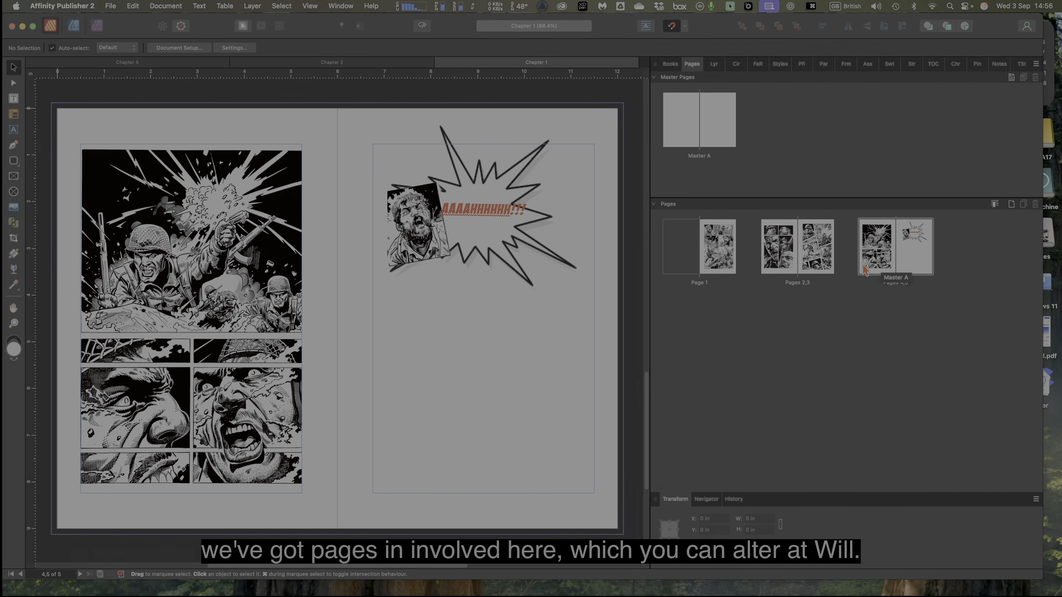
click(717, 254)
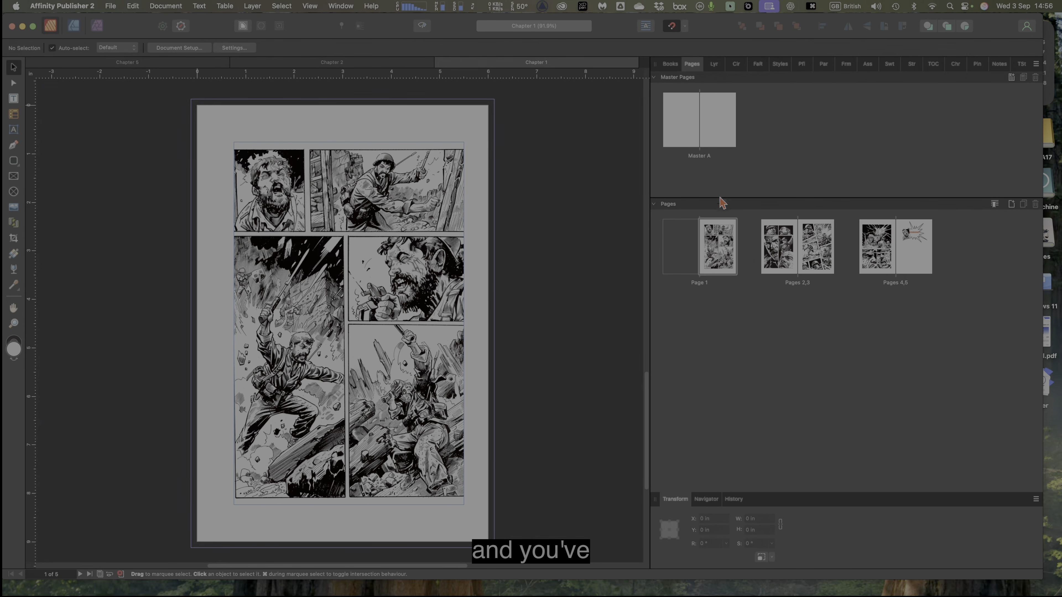
click(719, 123)
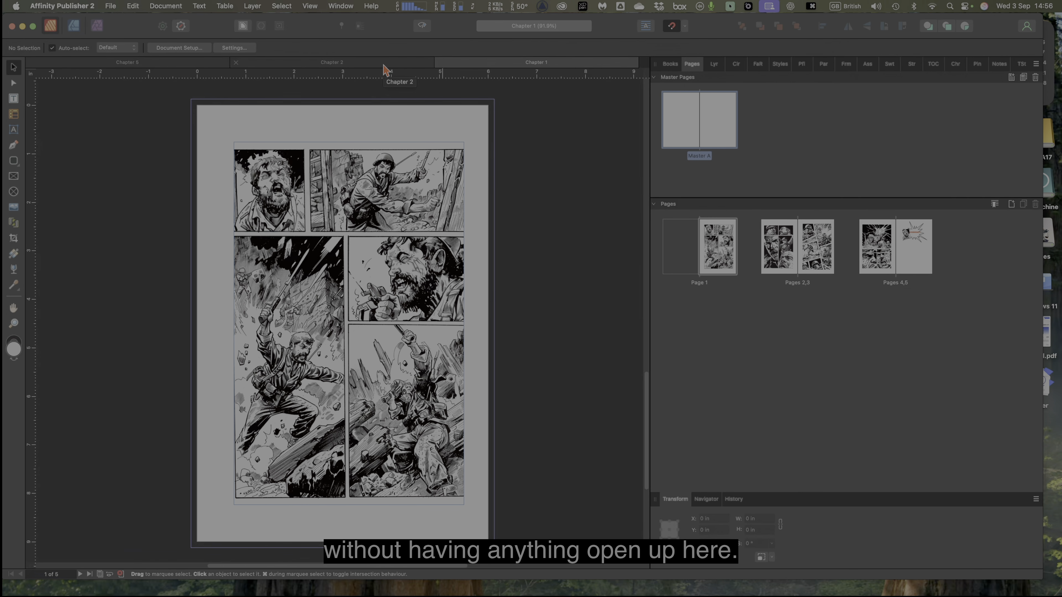
Close the Chapter 5 and Chapter 2 documents, leaving only Chapter 1 open
click(191, 65)
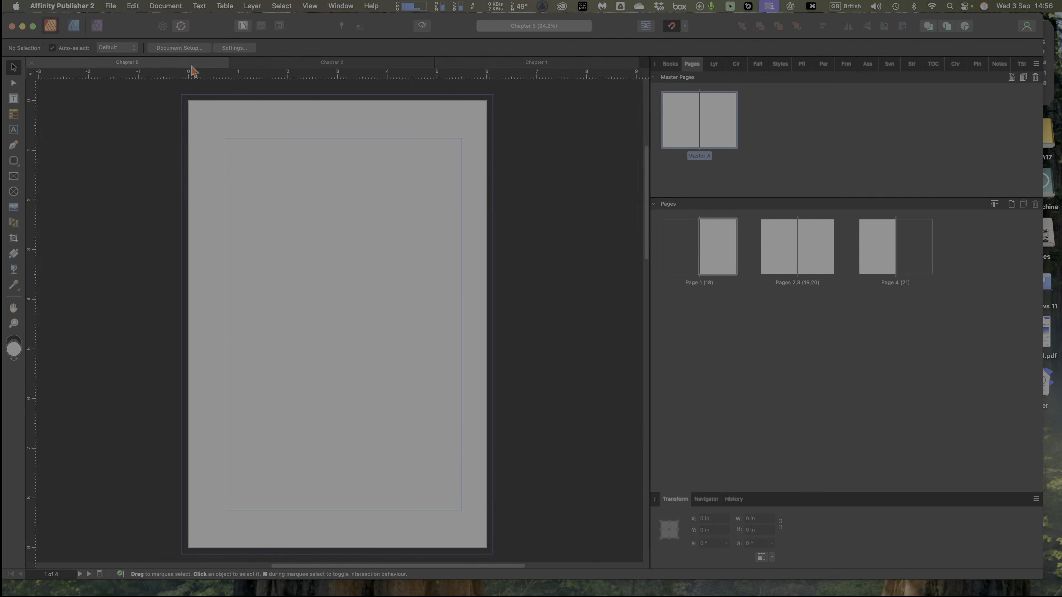
click(32, 65)
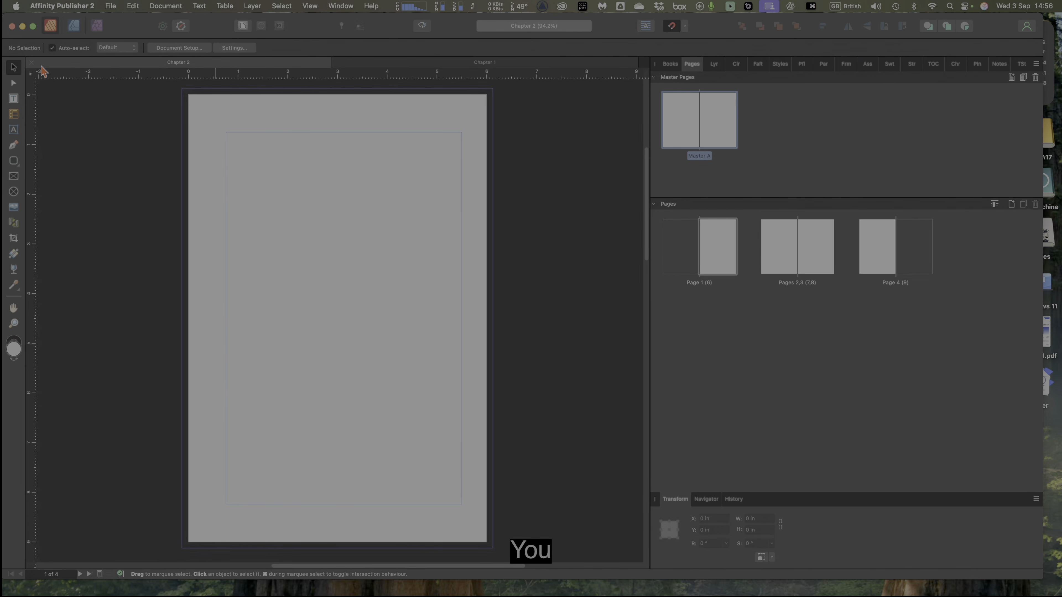
click(30, 63)
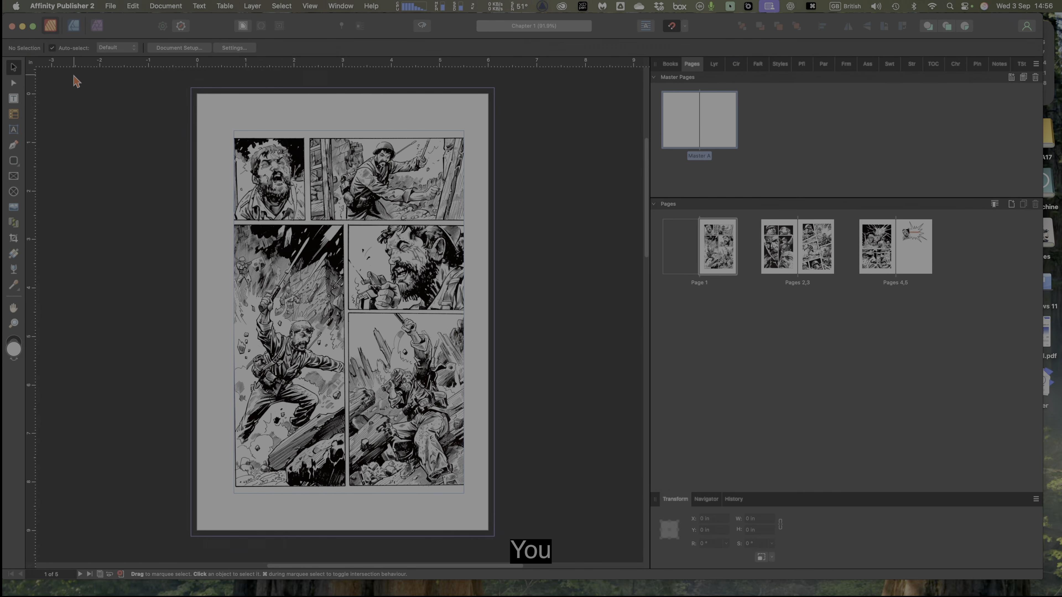
View page 1 of Chapter 1 and return to the chapter list of the Book 3 Tutorial book
click(718, 236)
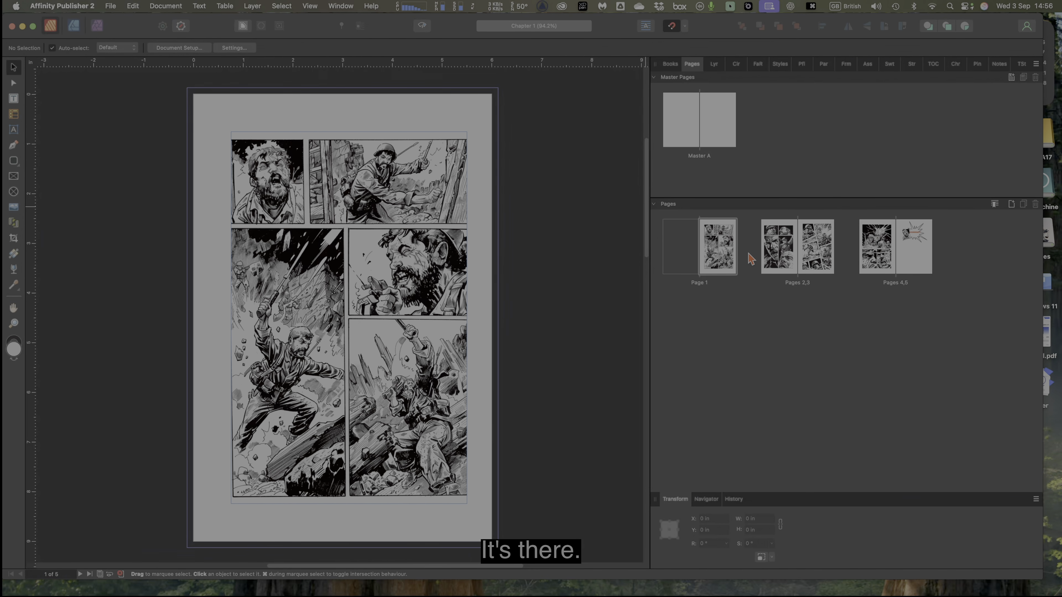
click(728, 251)
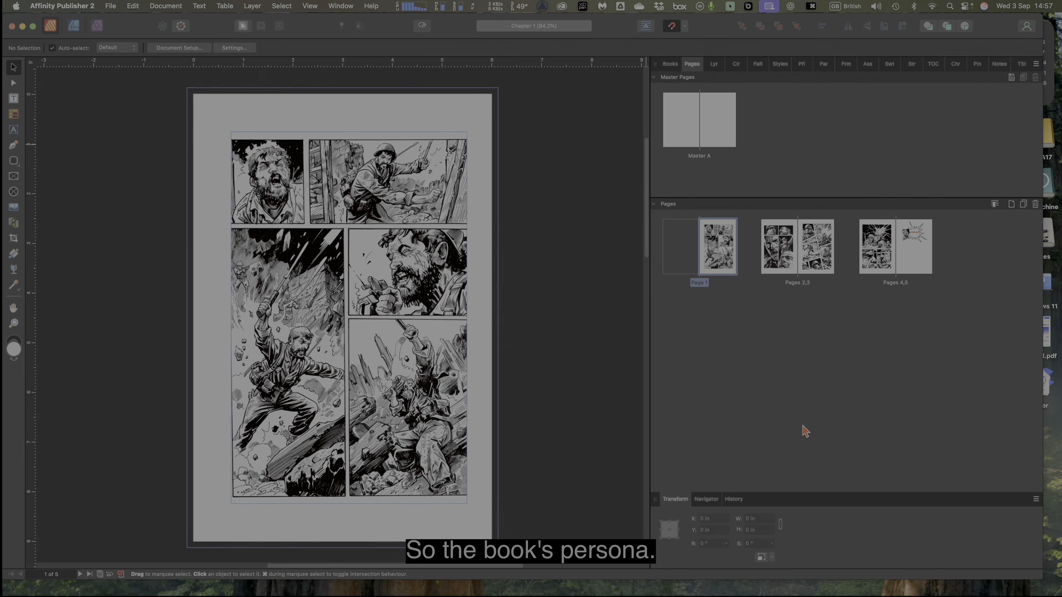
click(669, 68)
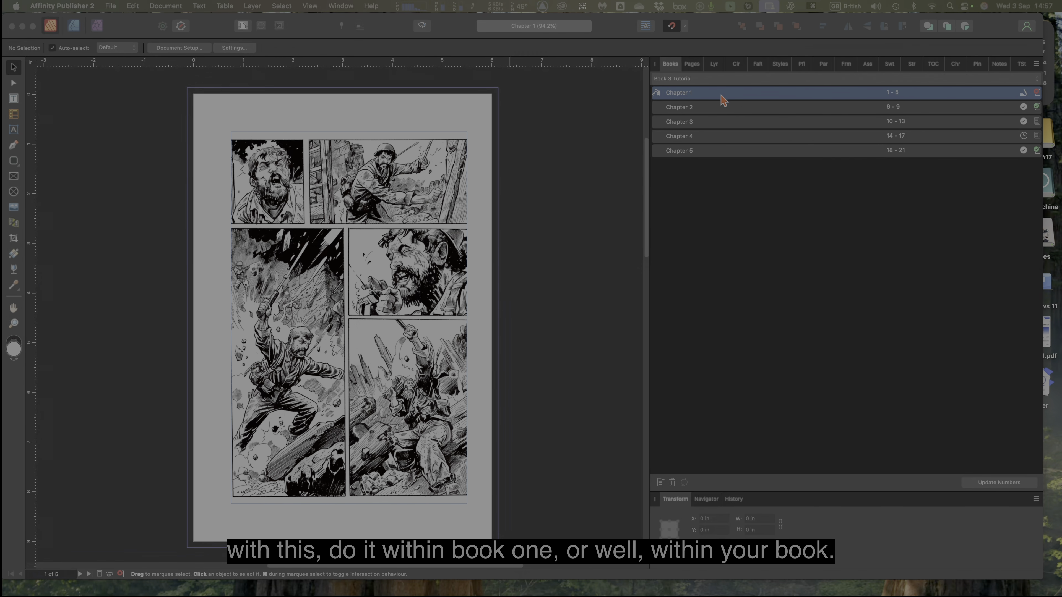
click(736, 83)
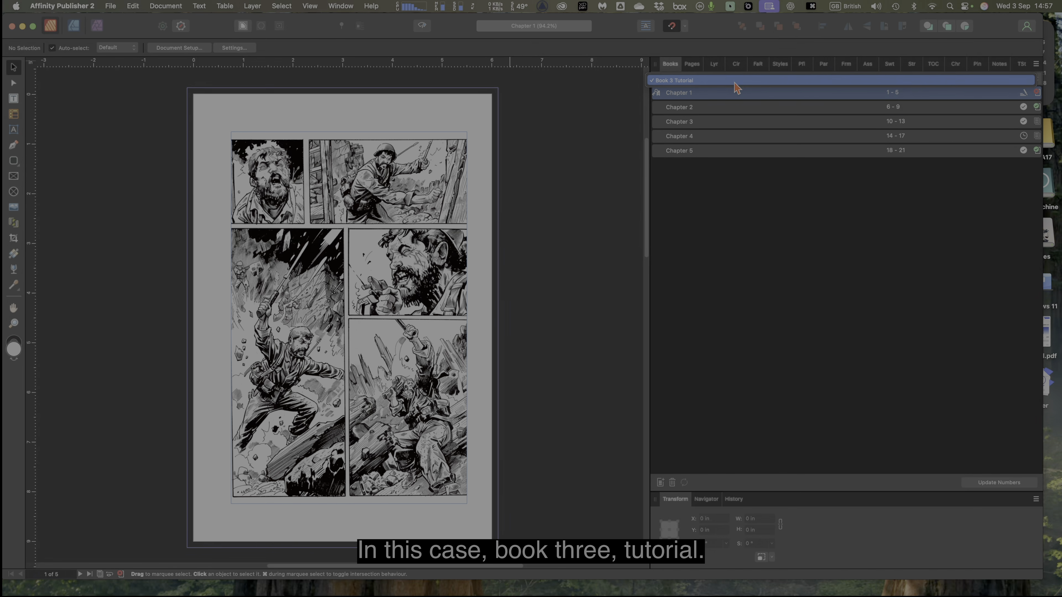
click(741, 151)
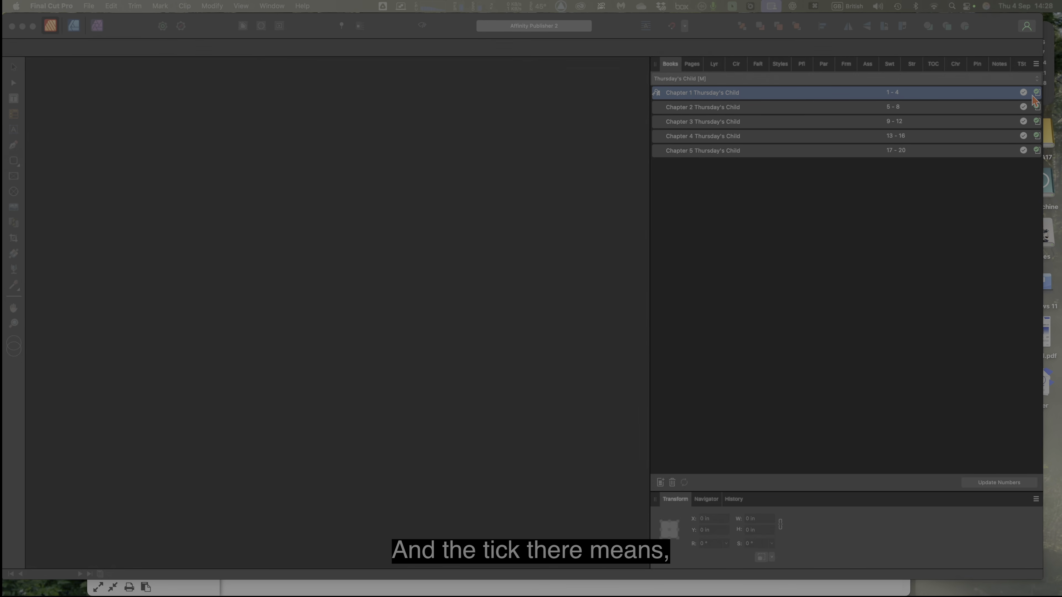
Open Chapter 2 Thursday's Child from the Thursday's Child book and close the open chapters again, checking the chapter's status
mouse_move(1037, 93)
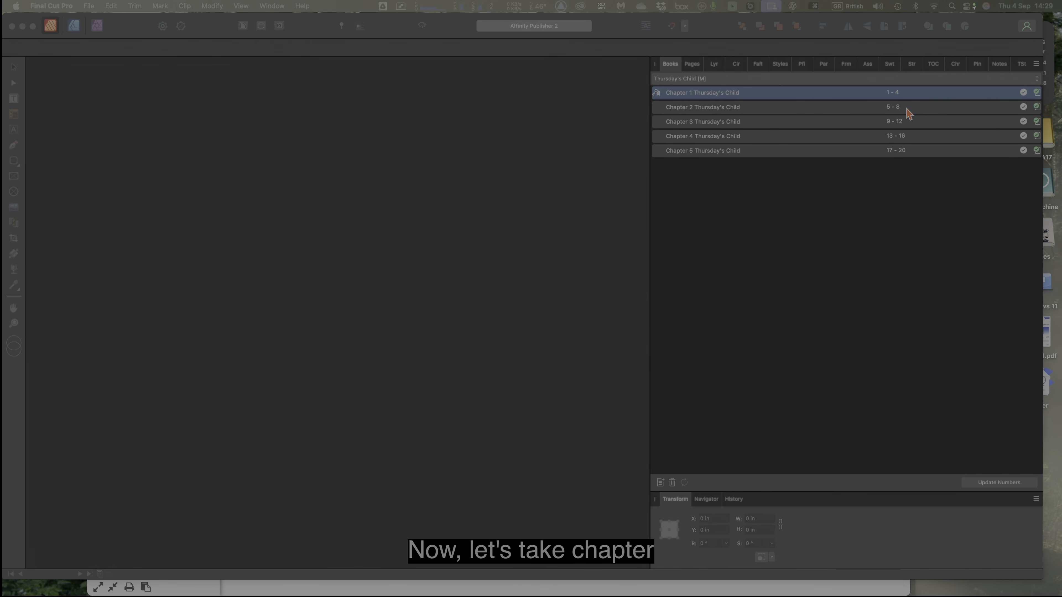
click(835, 111)
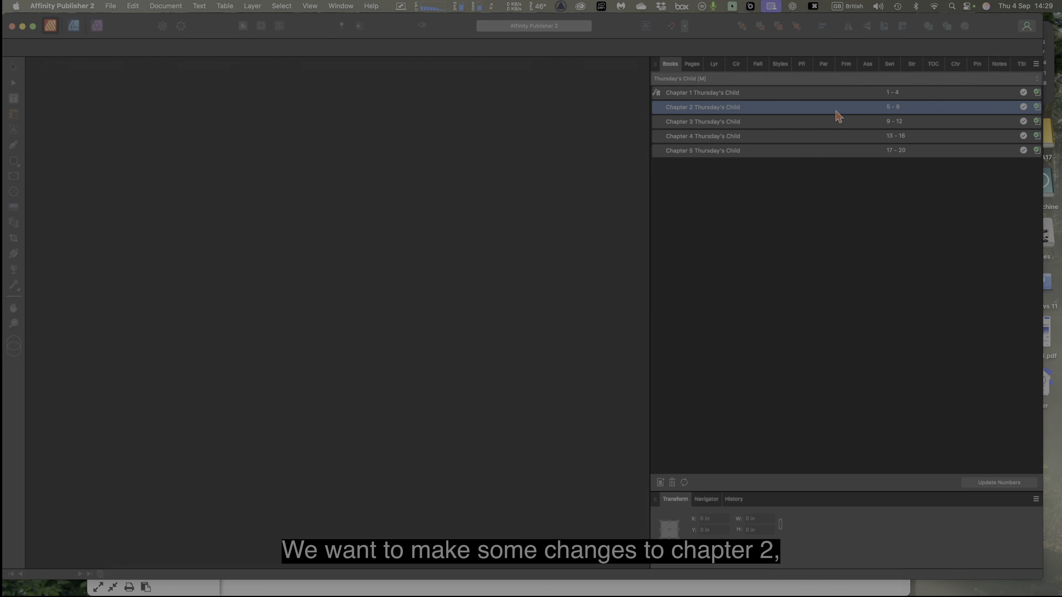
double_click(836, 111)
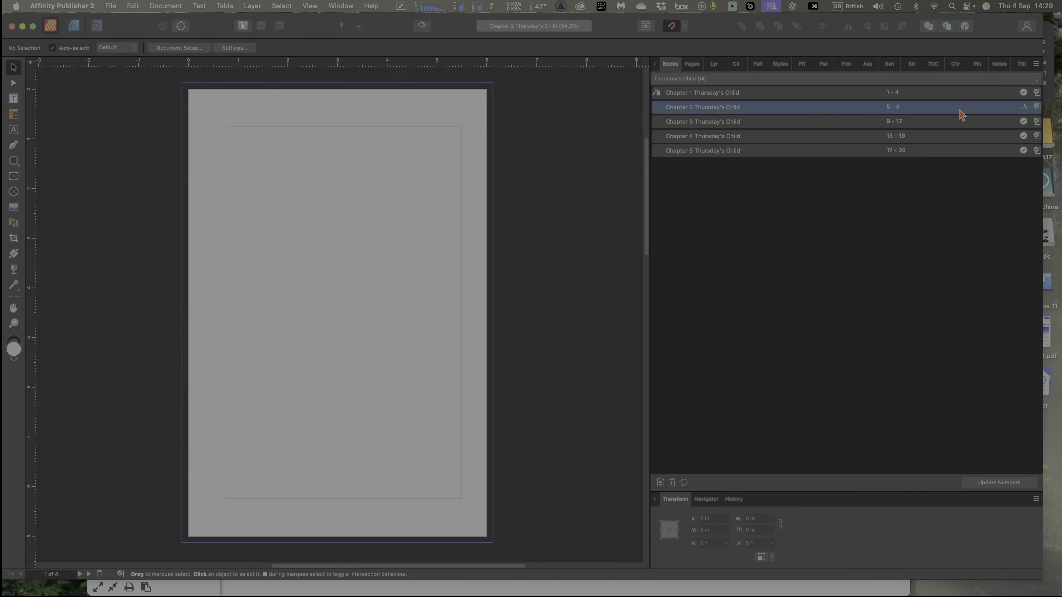
click(1036, 65)
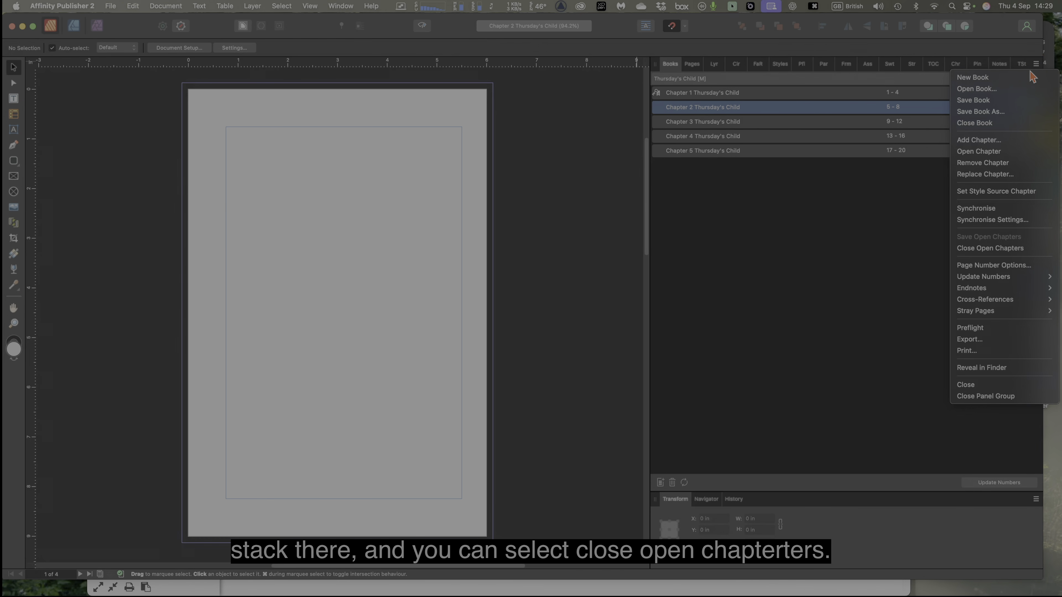
click(994, 248)
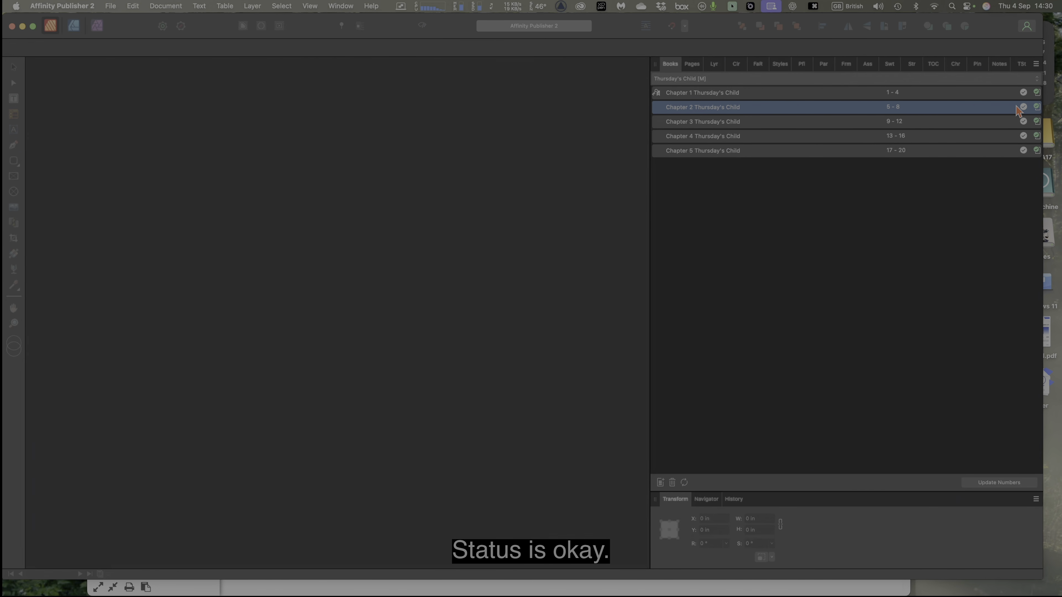
Open Chapter 4 Thursday's Child from the book and check its status in the chapter list
double_click(964, 141)
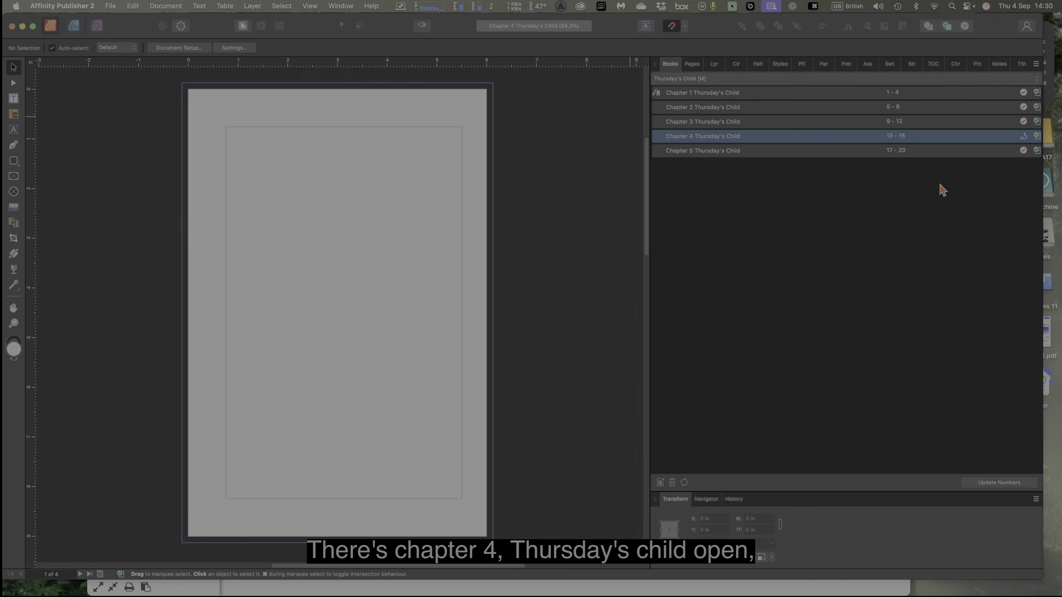
mouse_move(1025, 143)
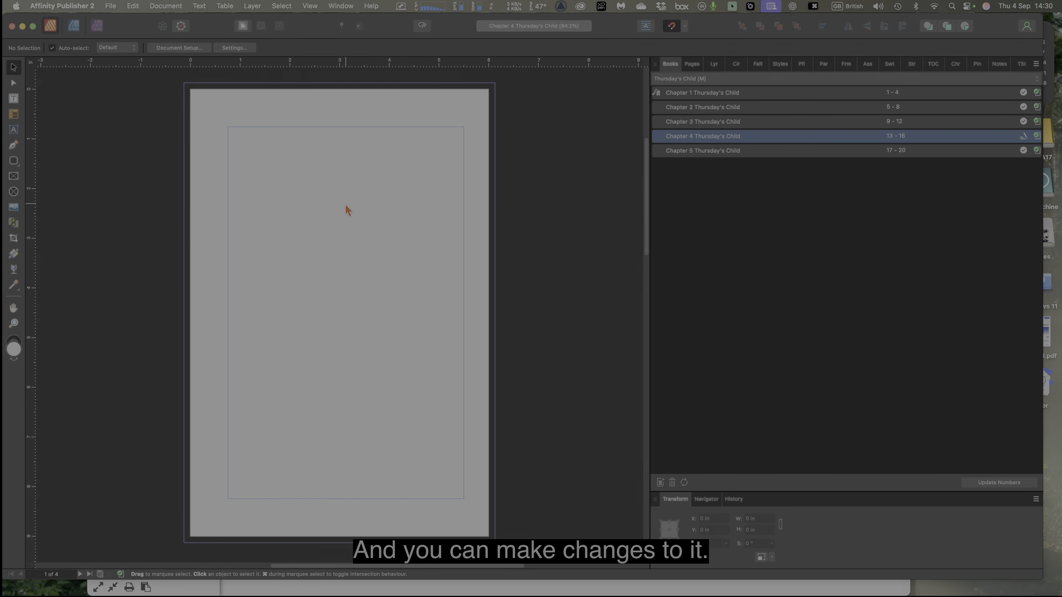
Examine the page spreads, page numbering and master pages of Chapter 4 Thursday's Child, ending on page 1
click(692, 65)
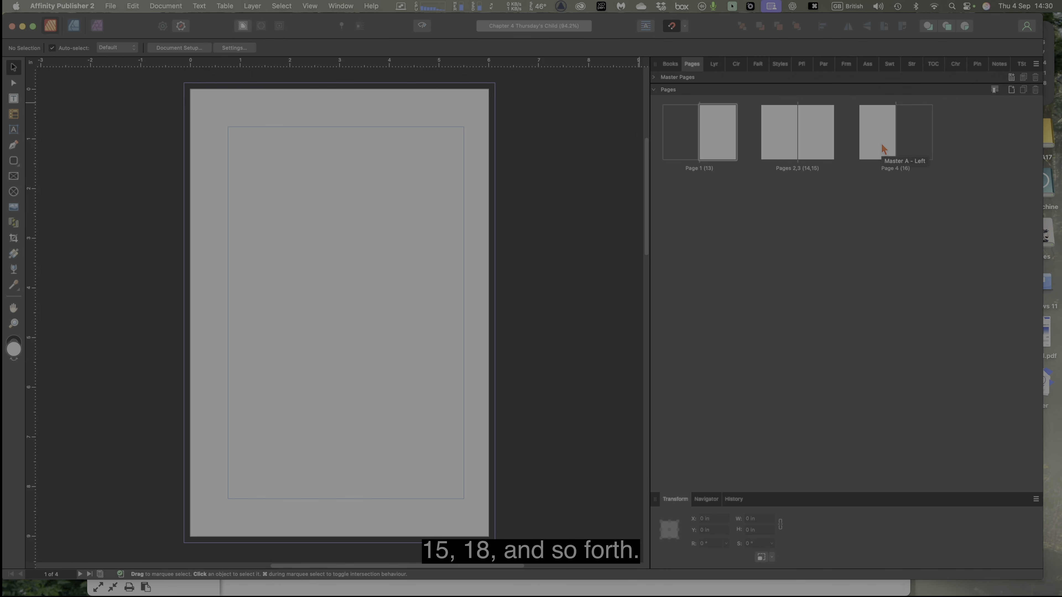
click(793, 134)
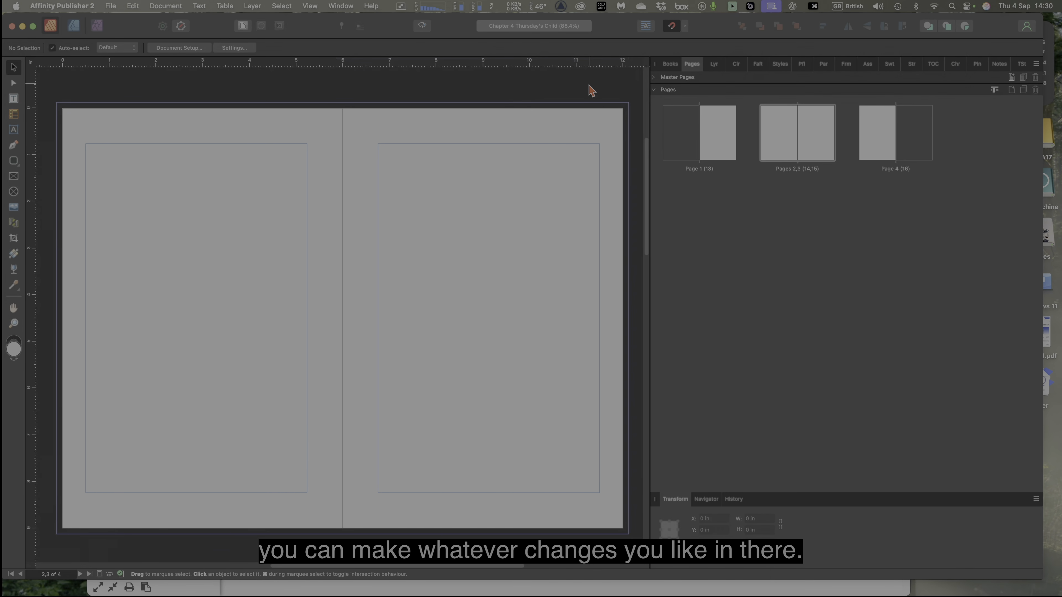
click(655, 79)
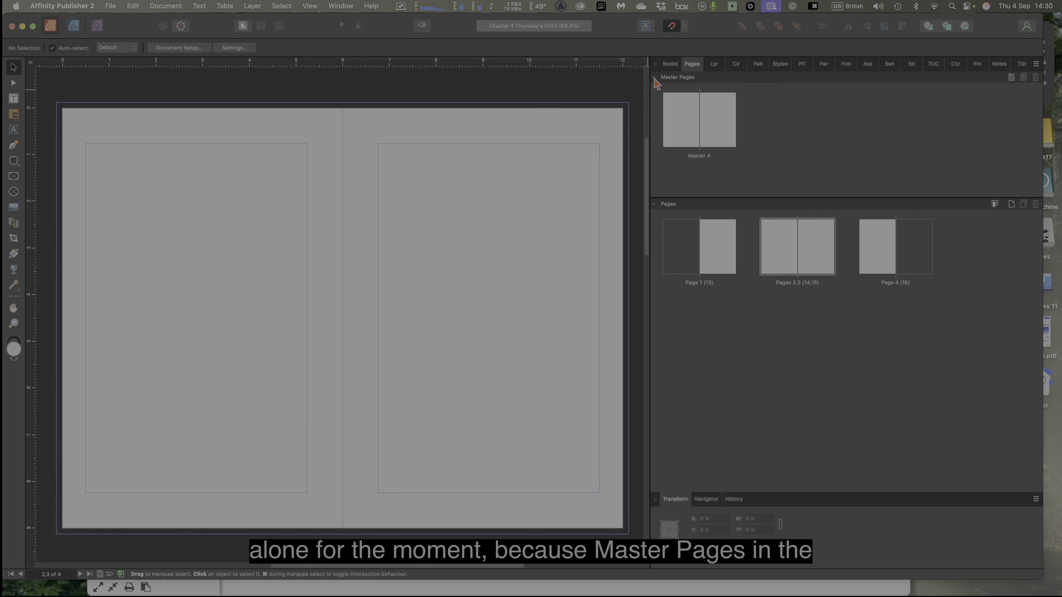
click(655, 79)
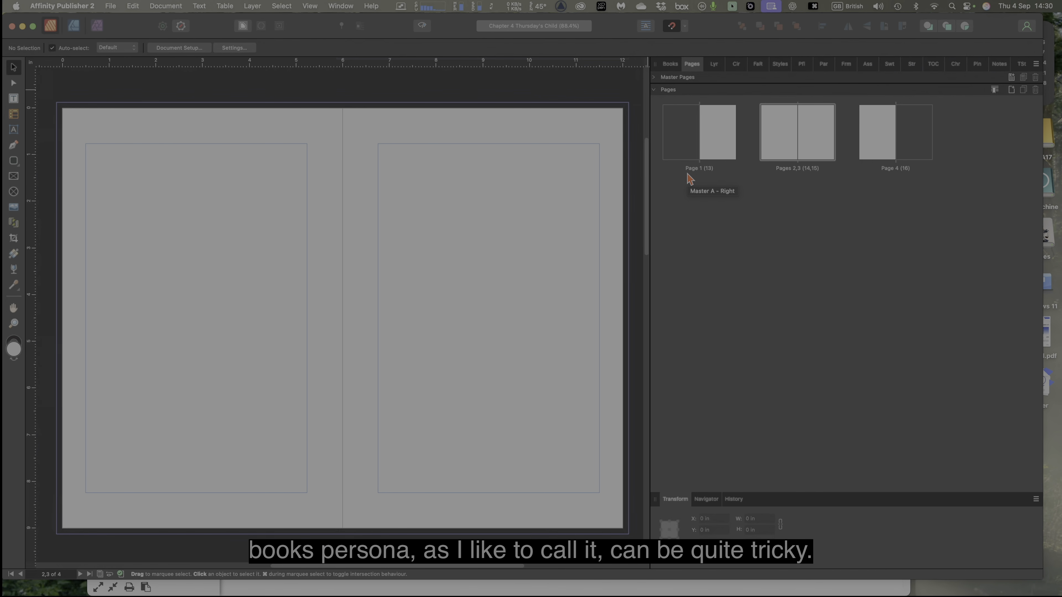
click(719, 141)
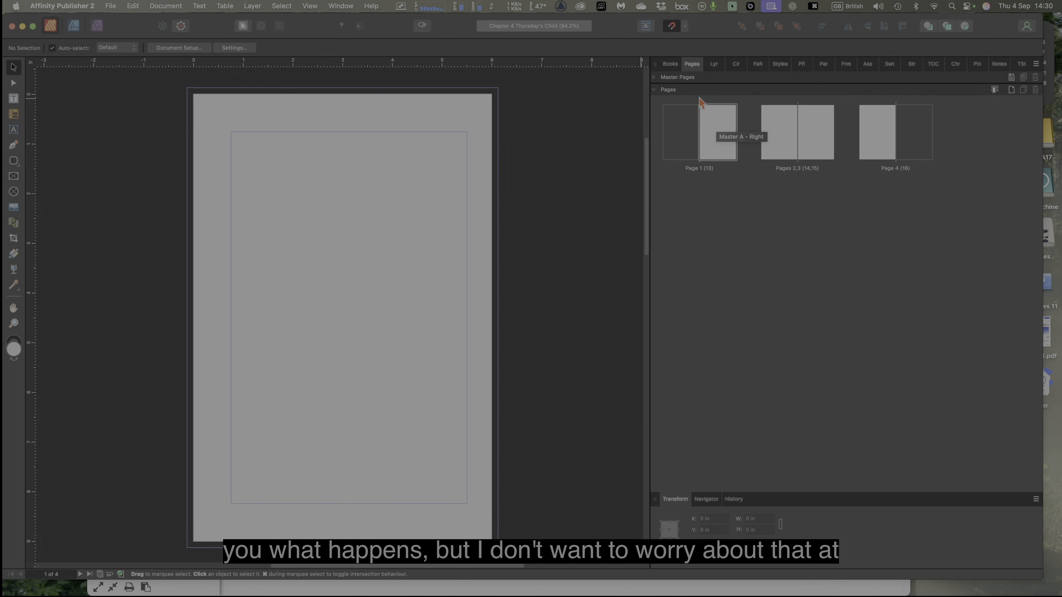
Return to the Thursday's Child chapter list and close all open chapters
click(670, 64)
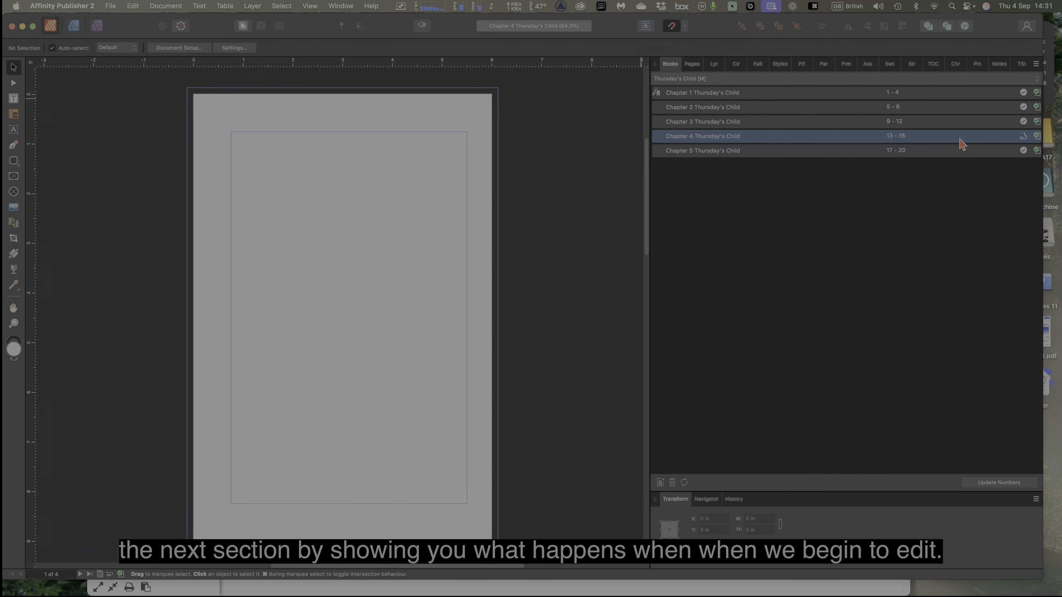
click(1036, 64)
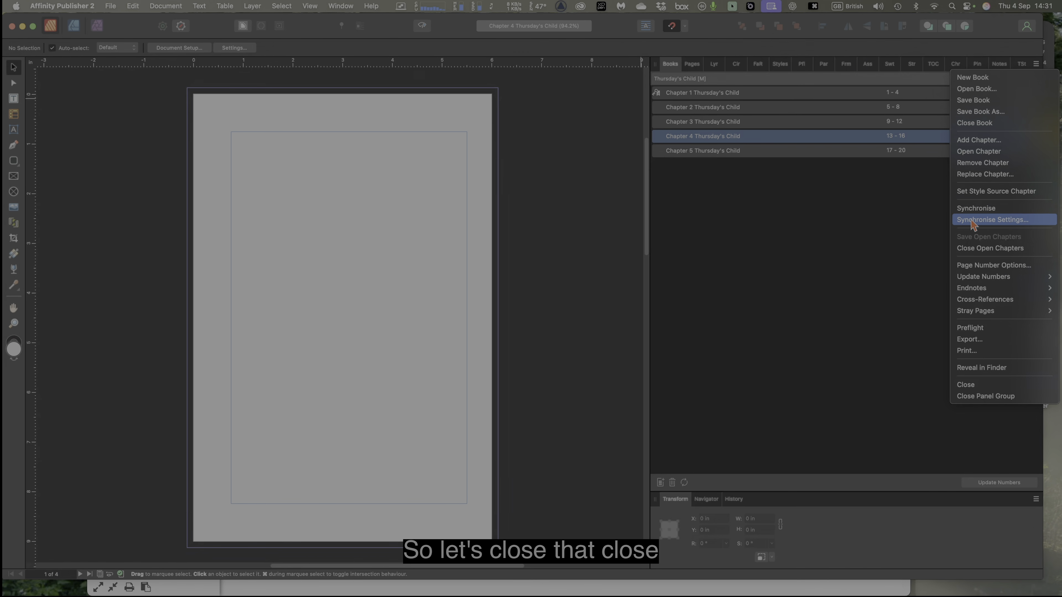
click(1001, 252)
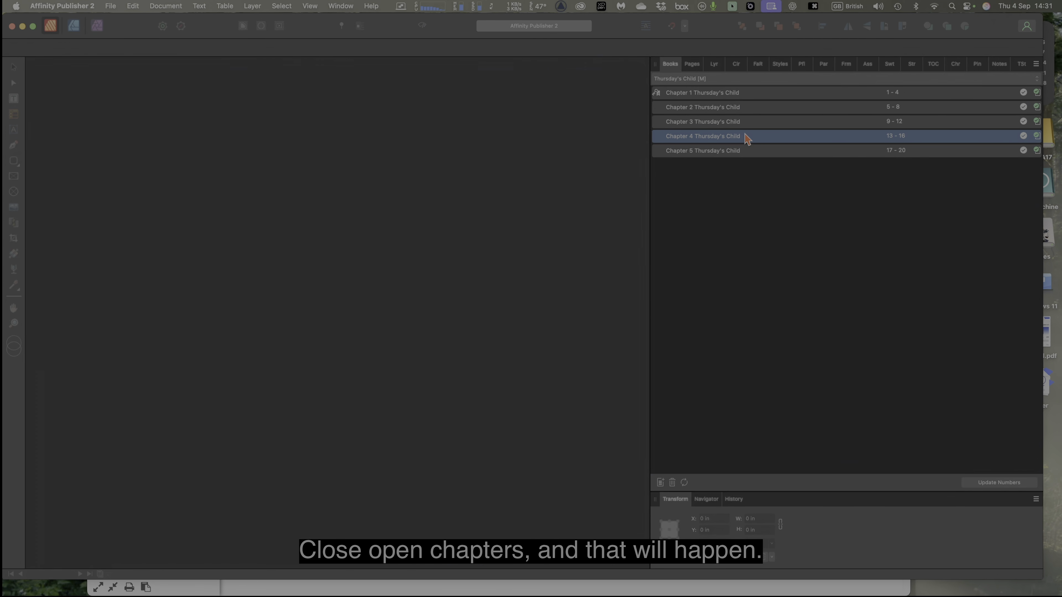
Open Chapter 4 Thursday's Child from the book and add the art text "Text" at about 123 pt near the top of page 1
double_click(778, 144)
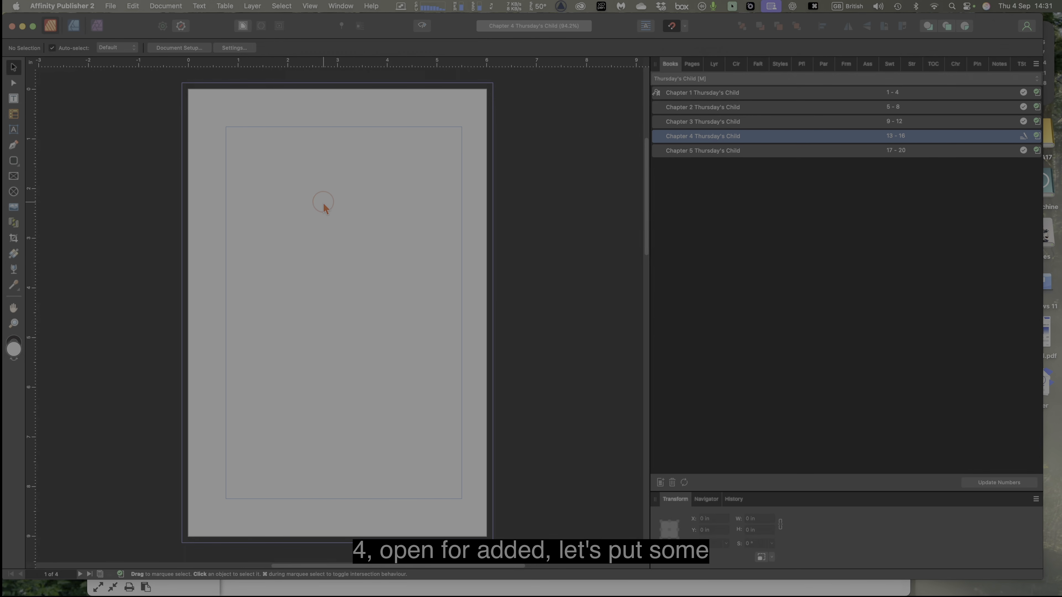
click(14, 130)
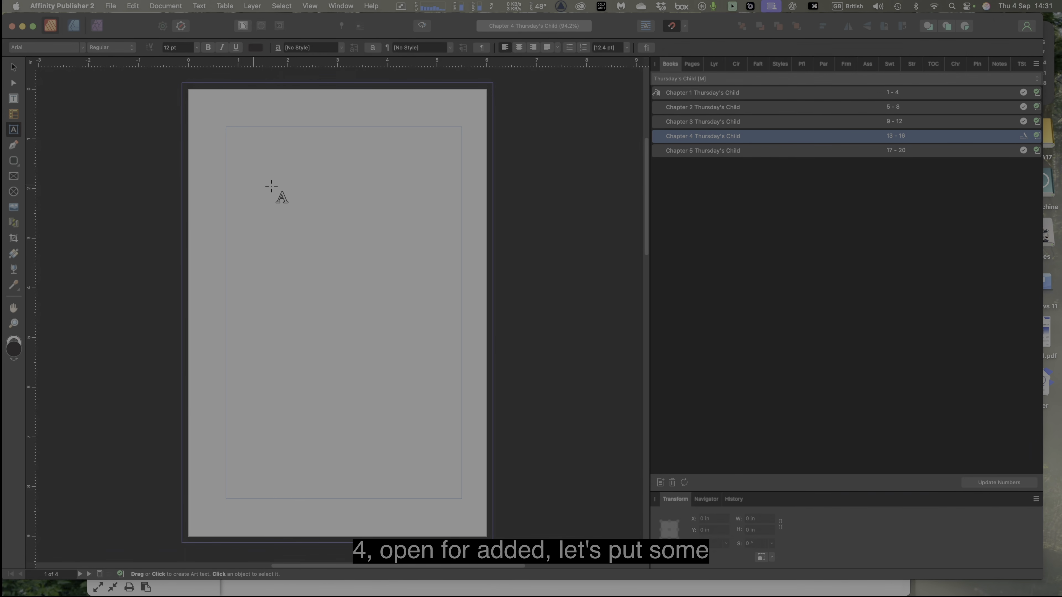
drag(239, 148, 277, 210)
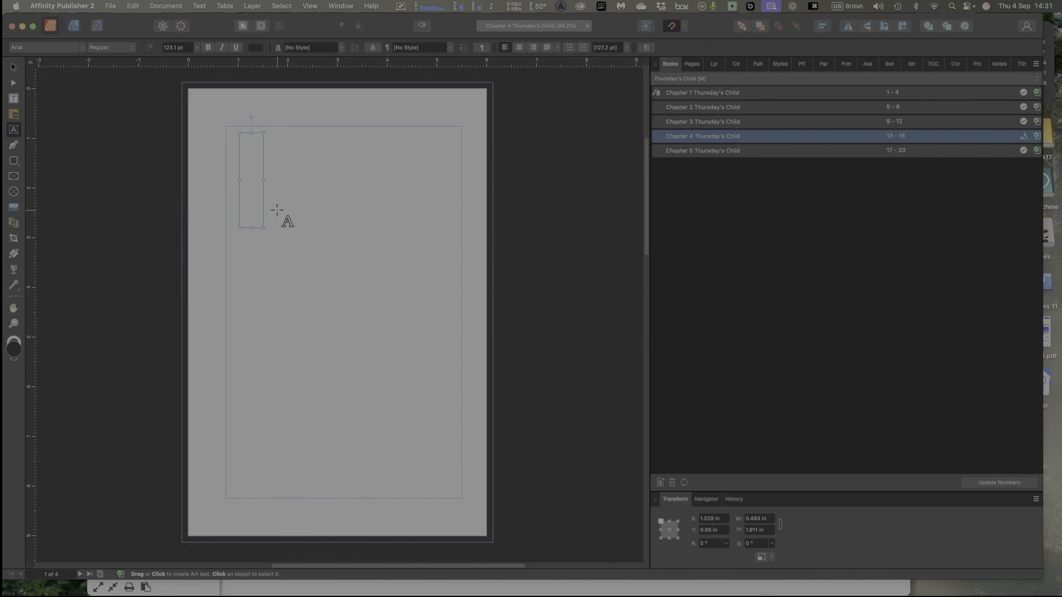
text(T)
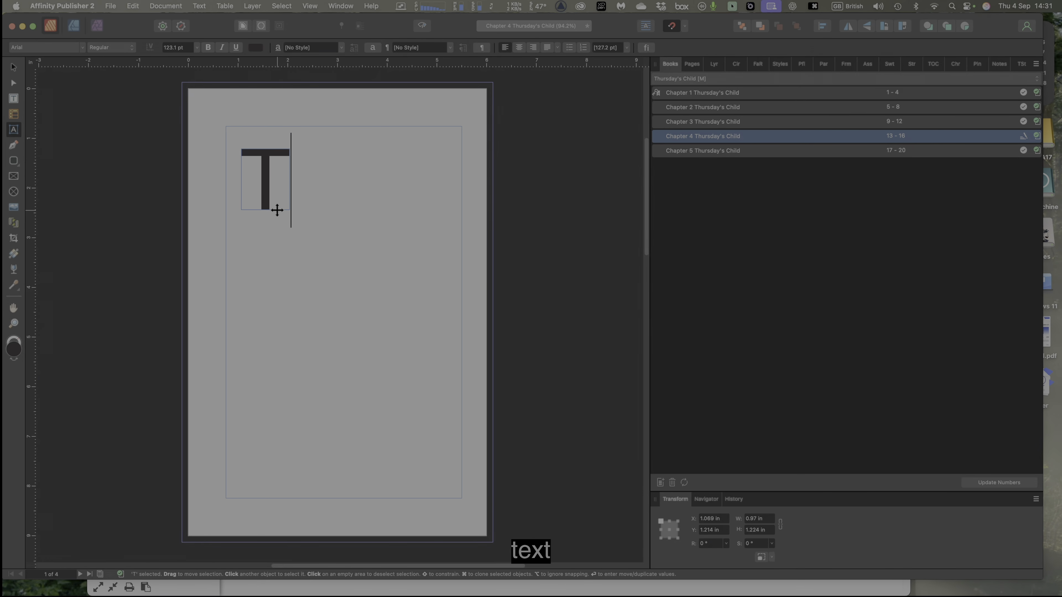
text(ext)
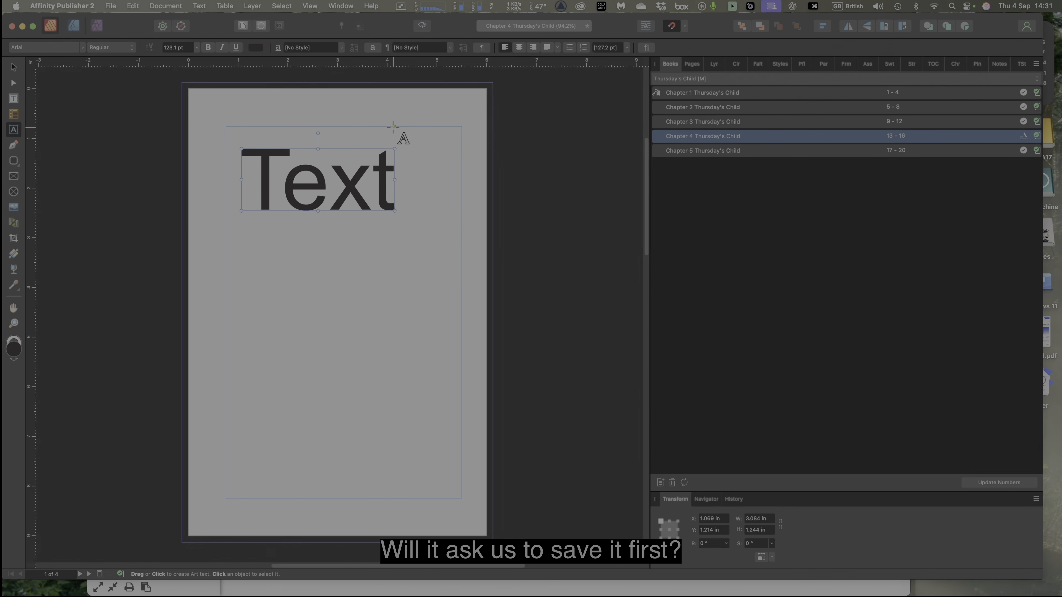
Move the "Text" object slightly right on the page with the Move Tool, to about X 1.46 in, Y 1.24 in
click(13, 68)
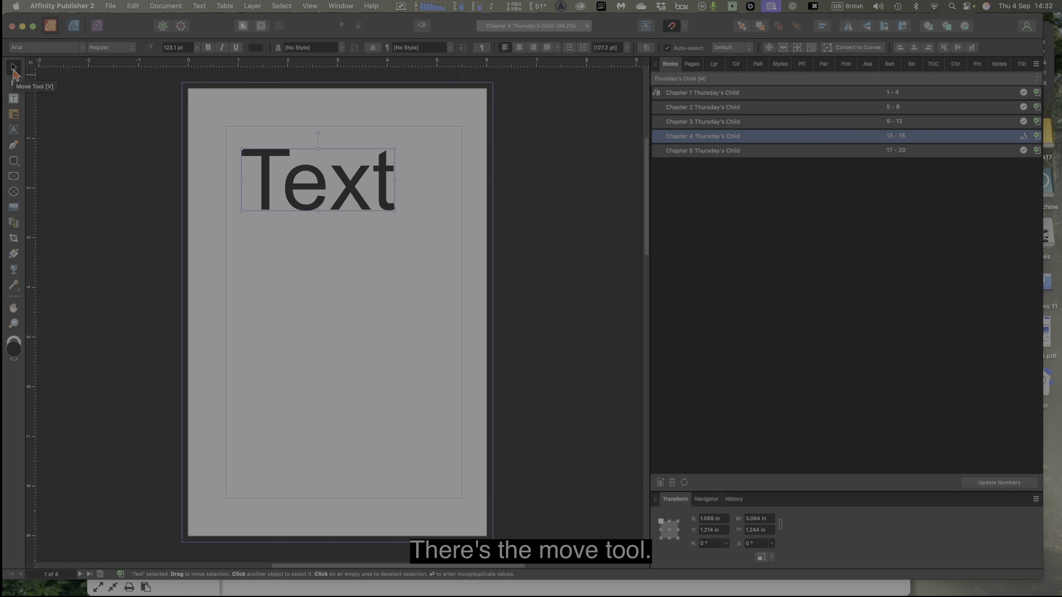
click(334, 180)
drag(334, 181, 351, 182)
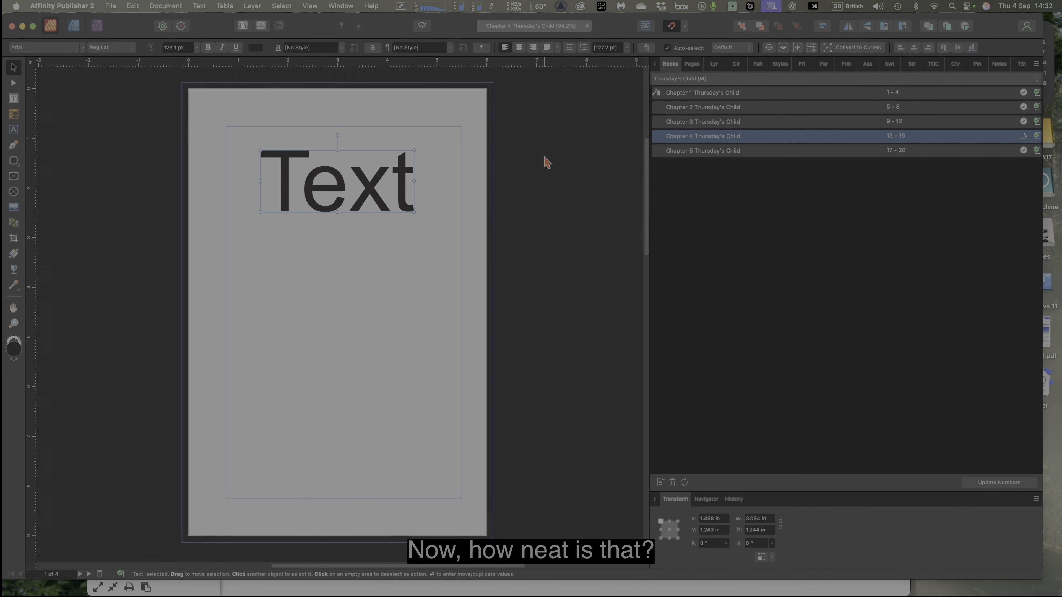
Close the open chapters of the book, saving the changes to Chapter 4 Thursday's Child
click(111, 7)
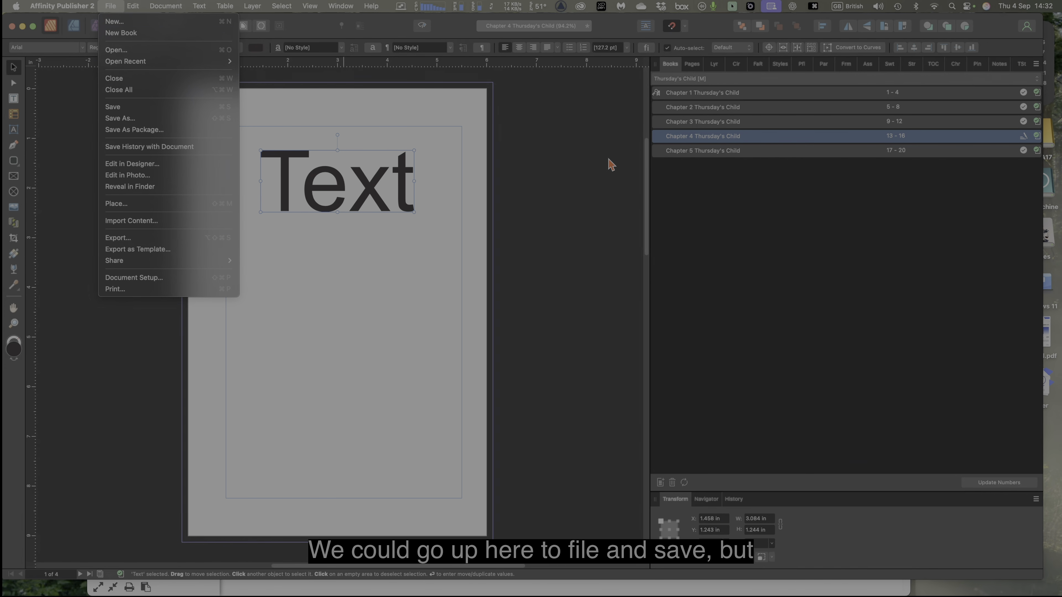
click(592, 162)
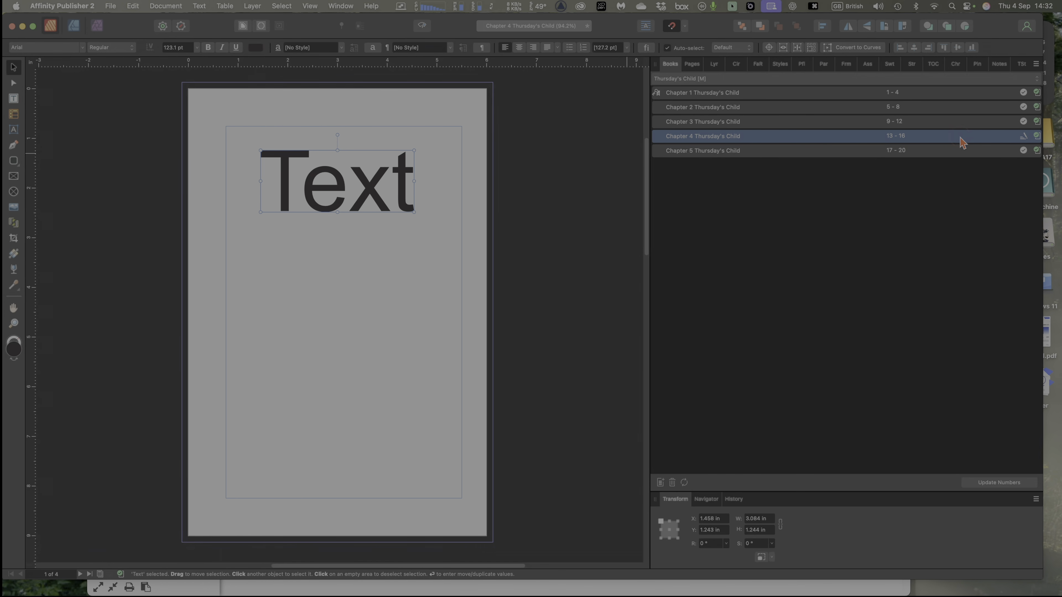
click(1036, 64)
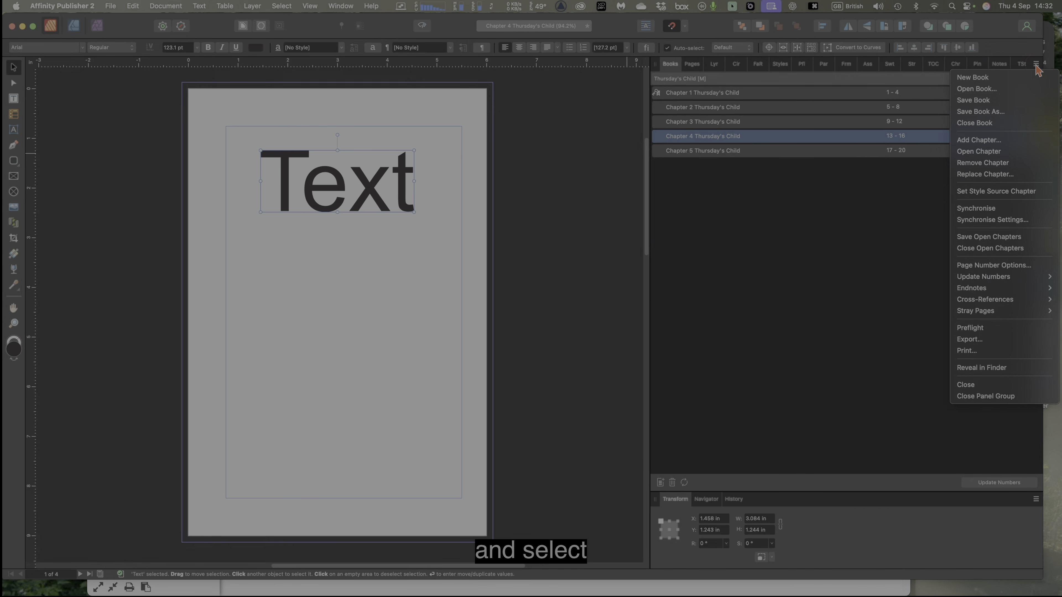
click(981, 251)
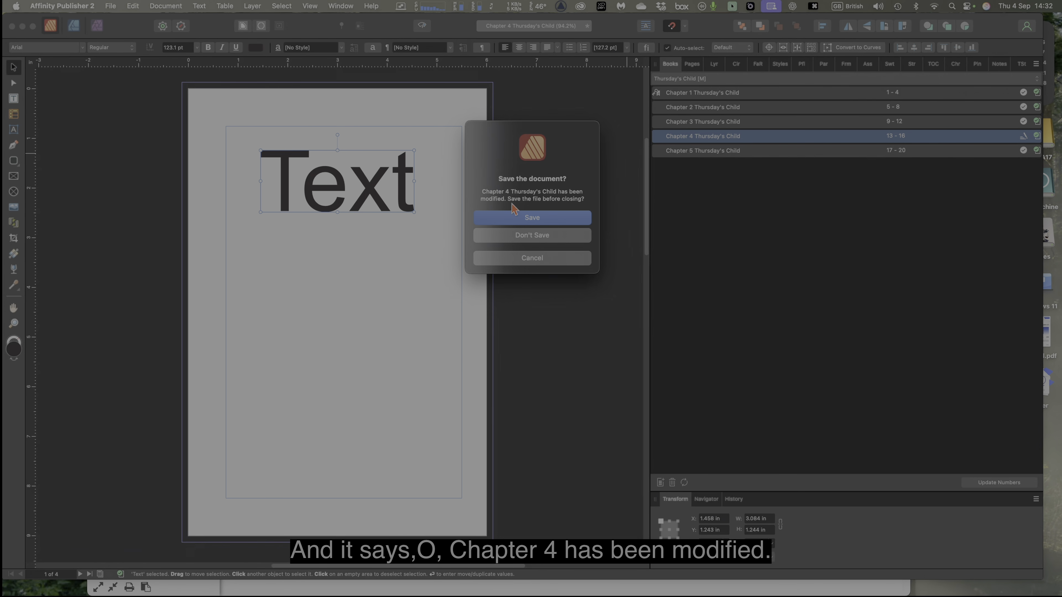
click(536, 223)
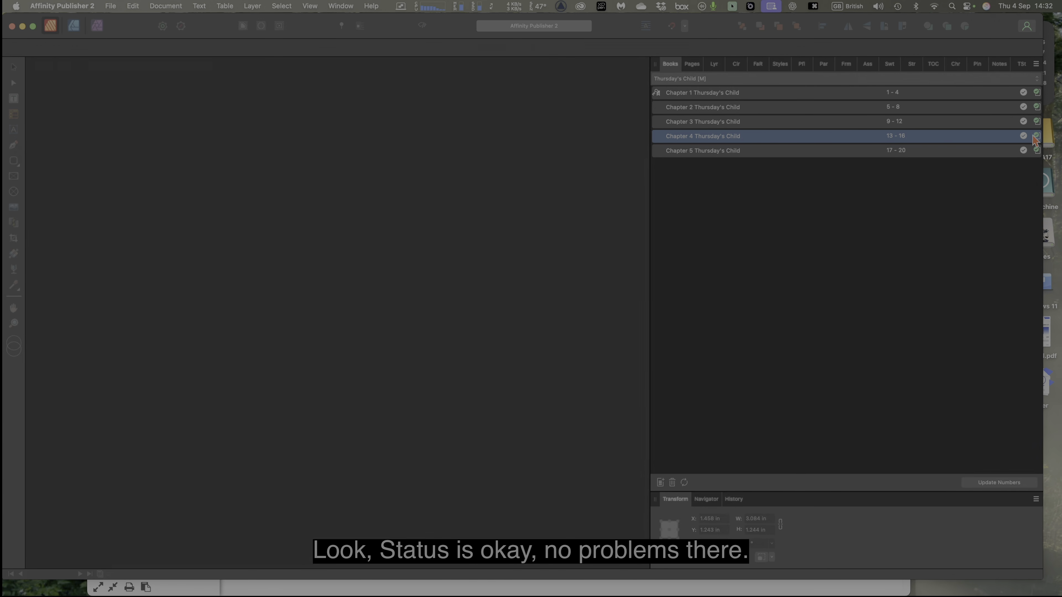
Reopen Chapter 4 Thursday's Child to check its saved text, and close the open chapters again
double_click(802, 138)
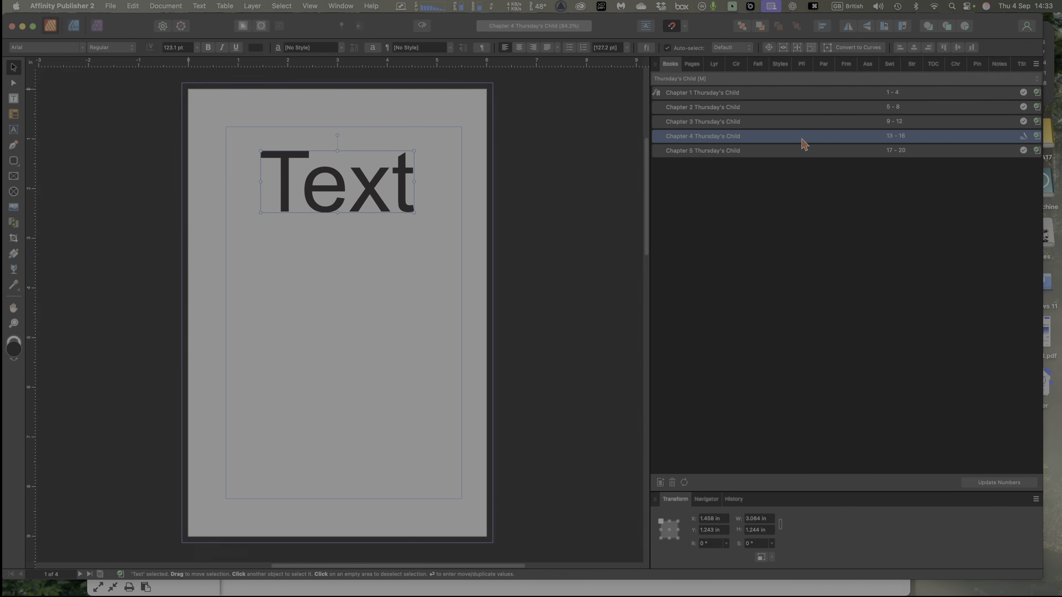
click(1037, 63)
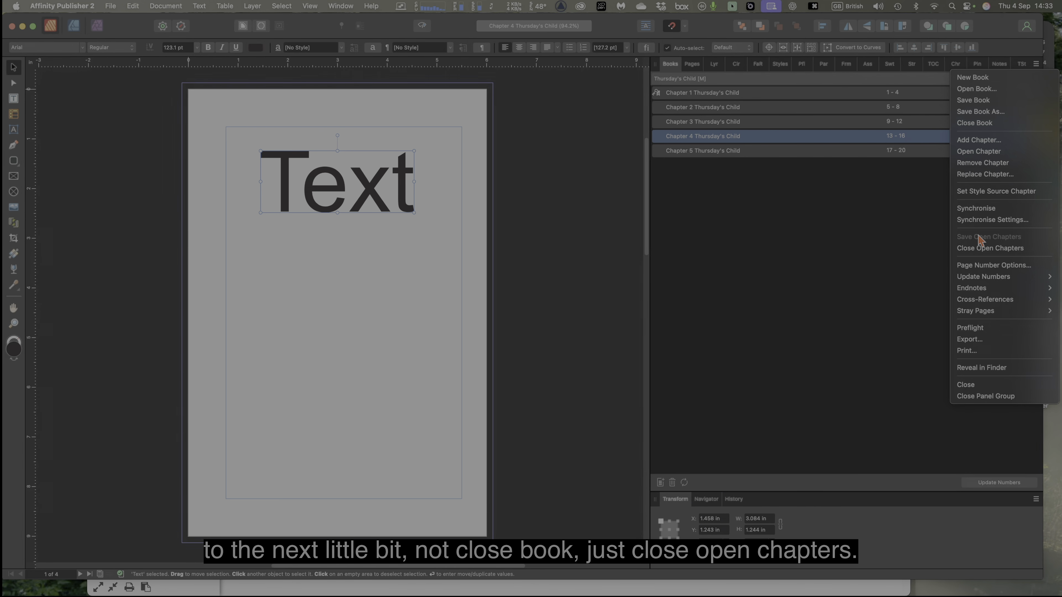
click(981, 255)
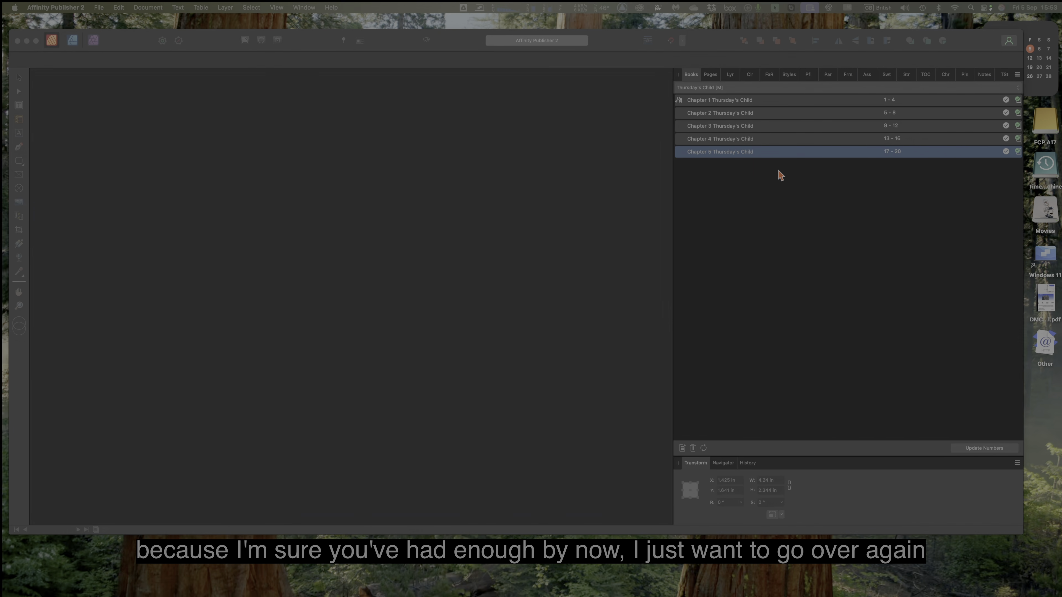
click(779, 142)
click(781, 127)
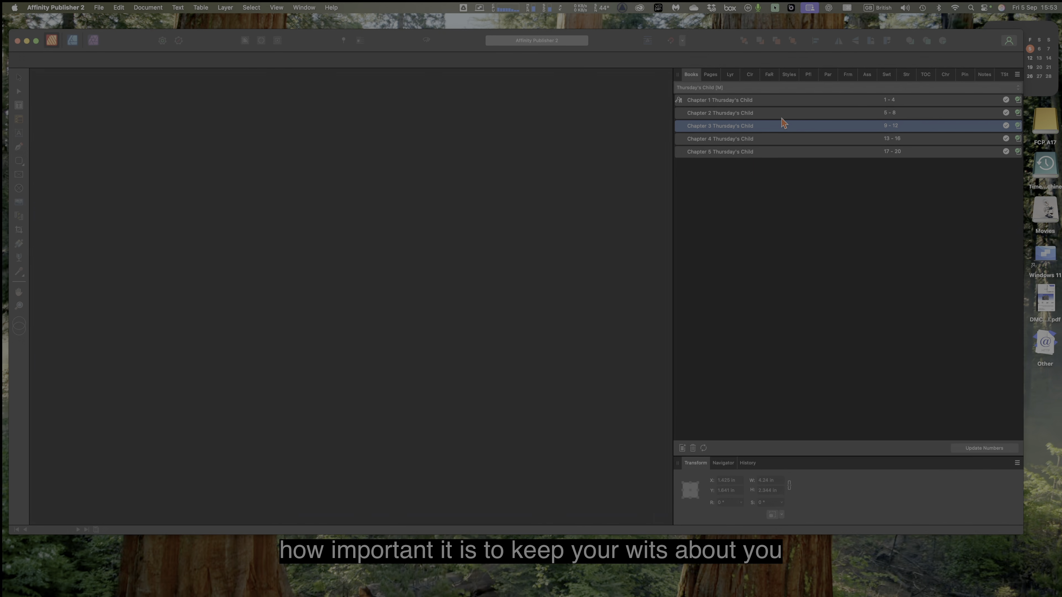
click(782, 114)
click(784, 105)
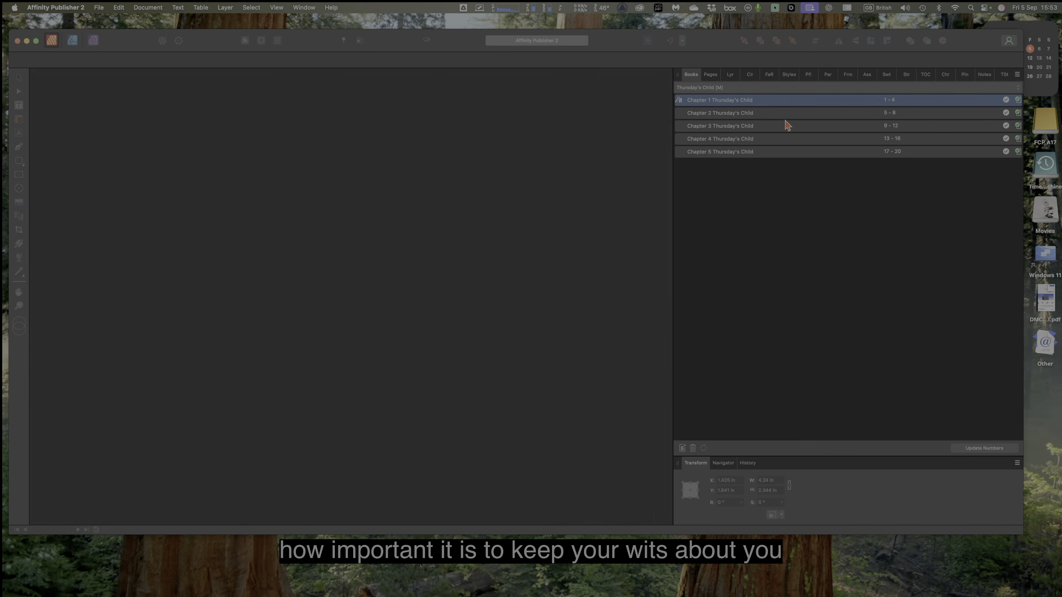
Open Chapter 5 Thursday's Child and insert a blank line between "text" and "& More" on page 1
click(782, 153)
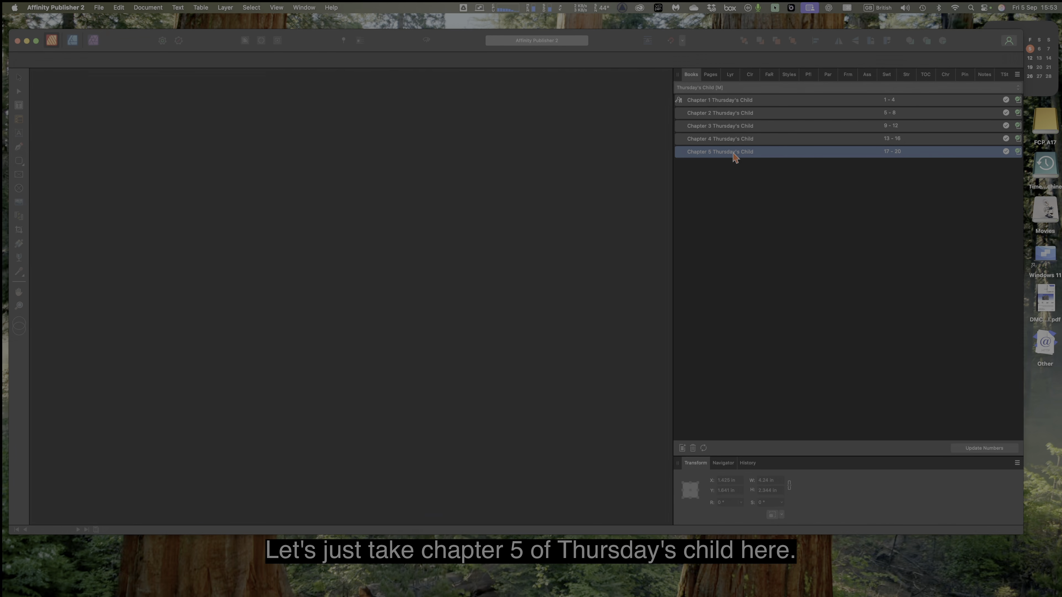
double_click(774, 154)
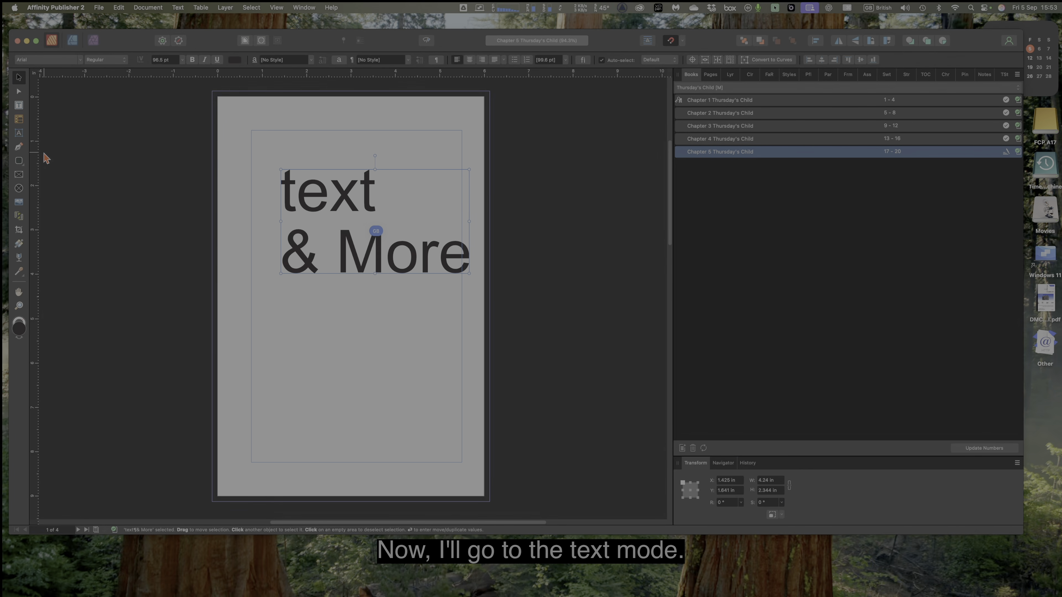
click(18, 134)
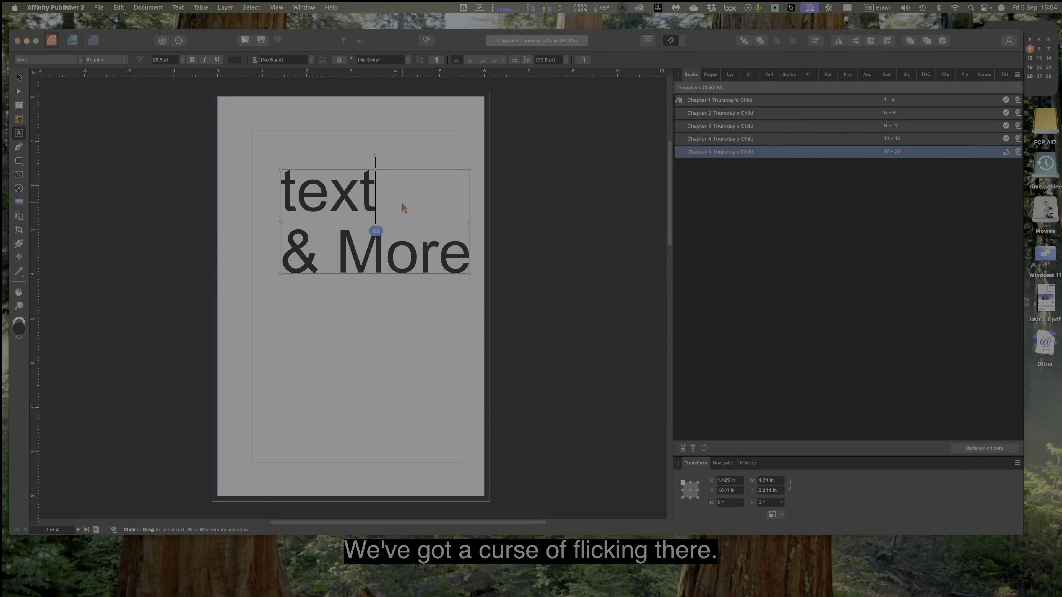
key(Return)
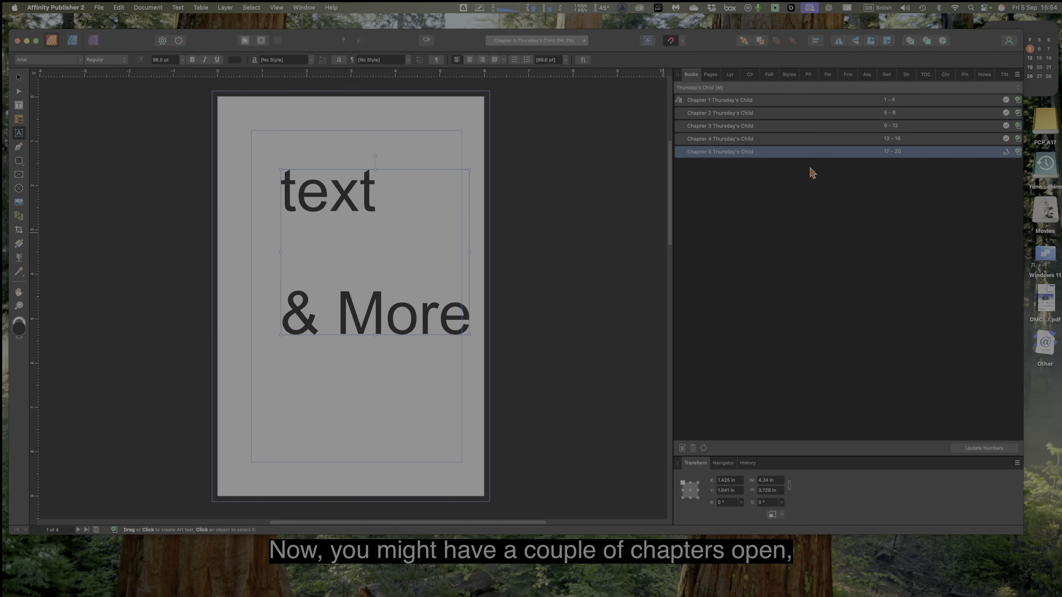
Open Chapter 3 Thursday's Child alongside Chapter 5, compare both documents' modified status, and select Chapter 5 in the chapter list
double_click(773, 128)
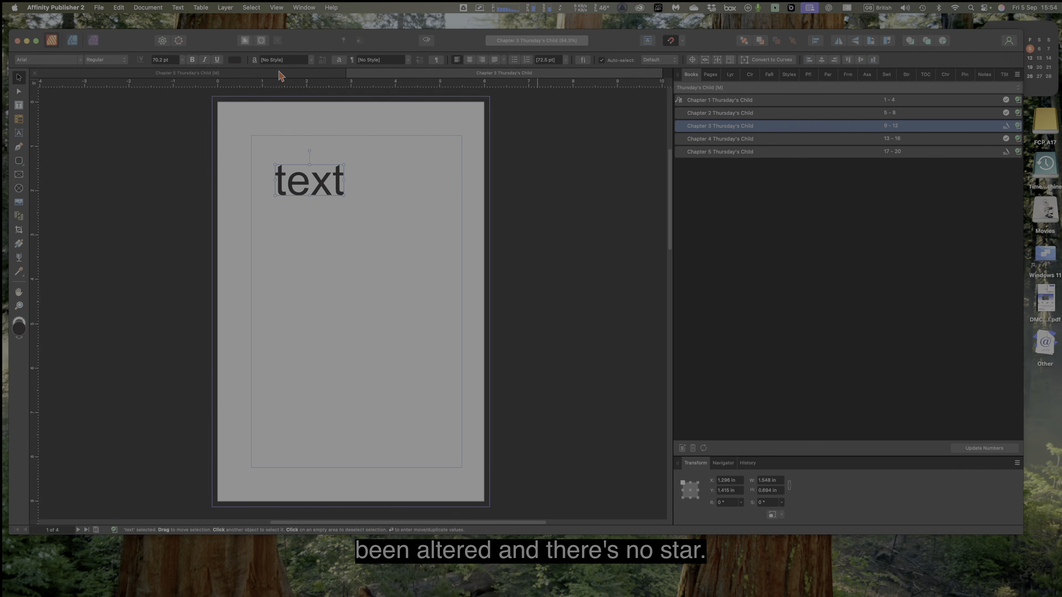
click(259, 78)
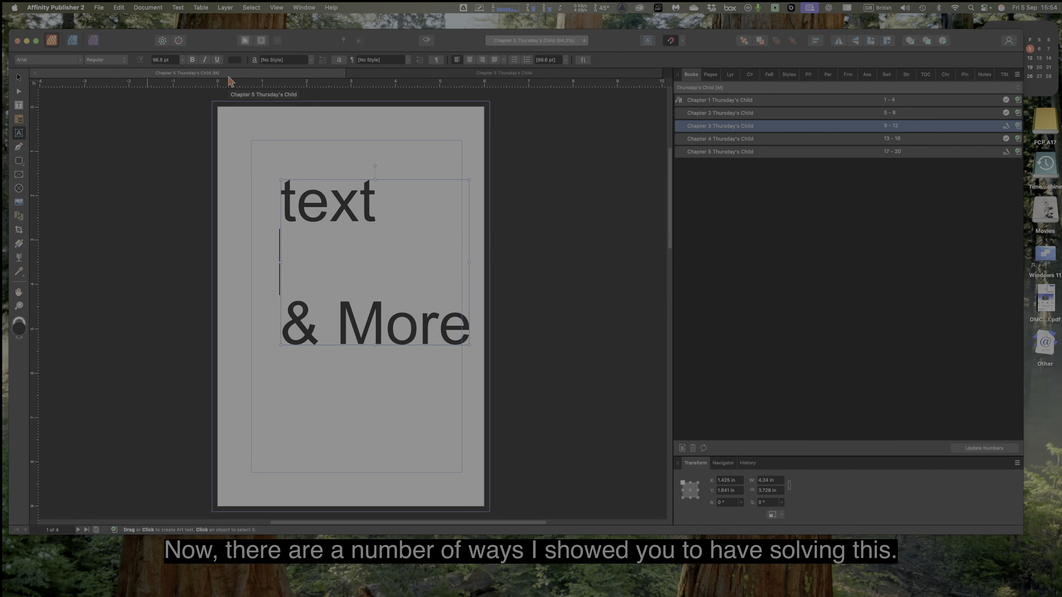
click(99, 8)
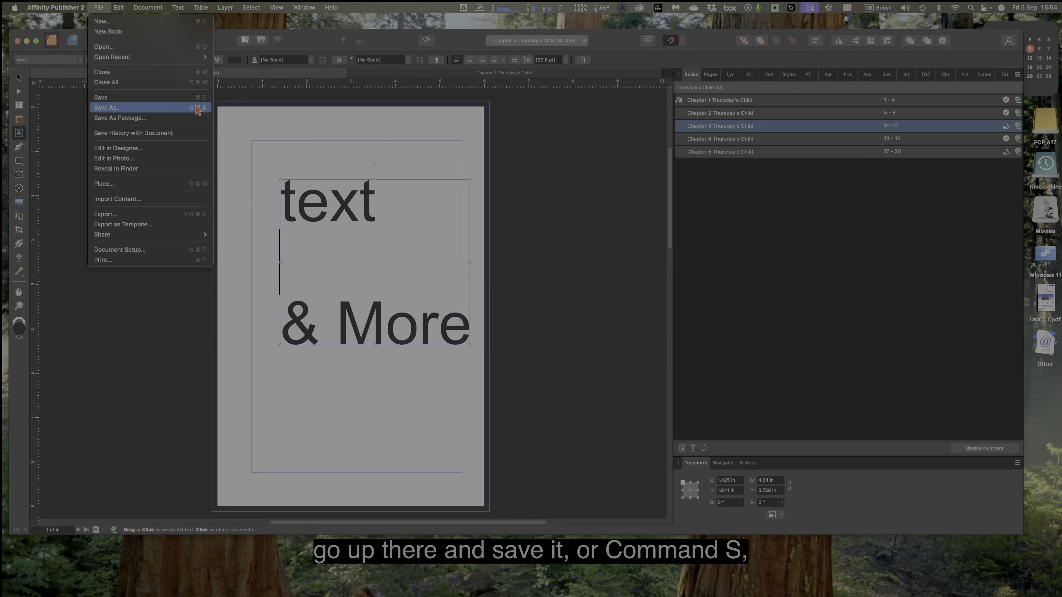
click(551, 119)
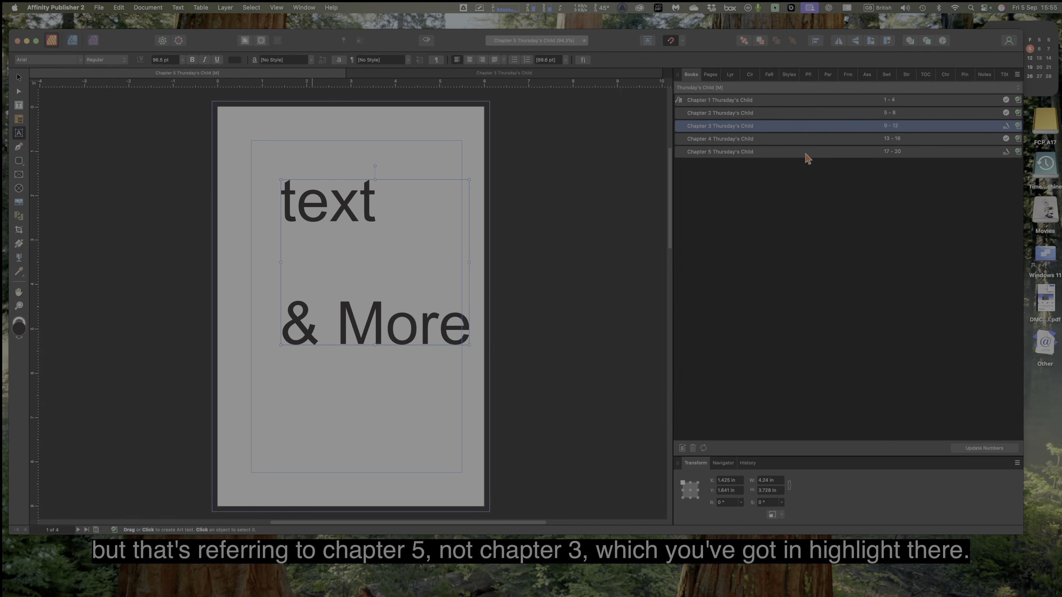
click(561, 74)
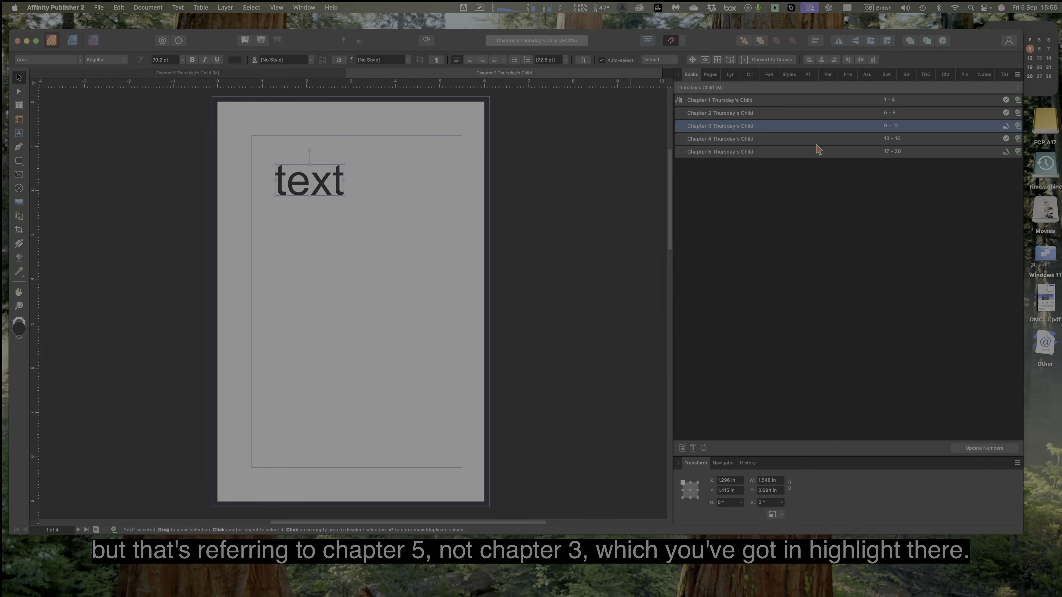
click(777, 153)
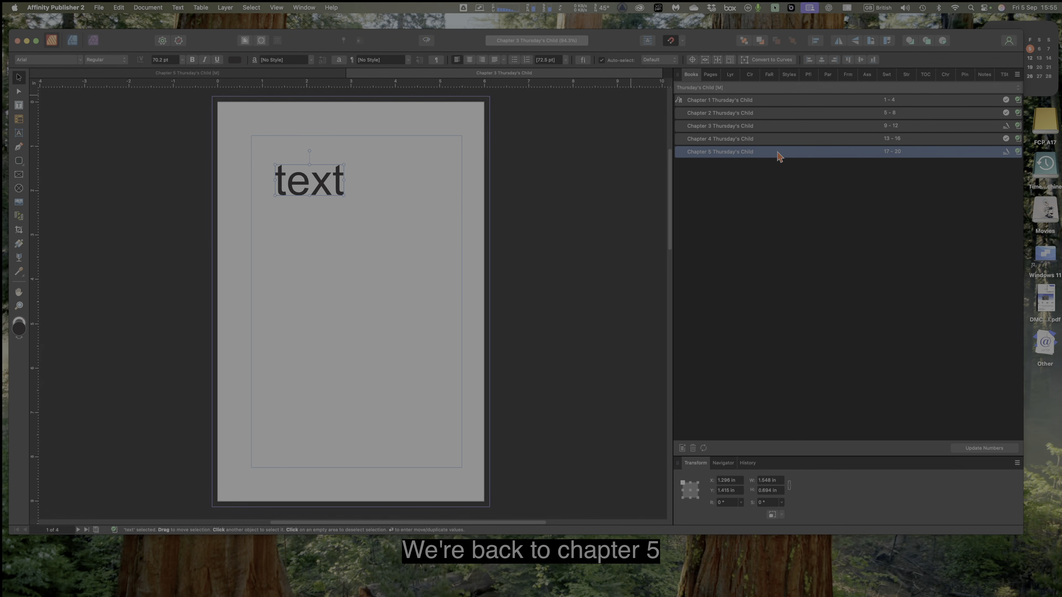
Bring Chapter 5 Thursday's Child to the front and close all open chapters of the book, saving the changes to Chapter 5
double_click(778, 154)
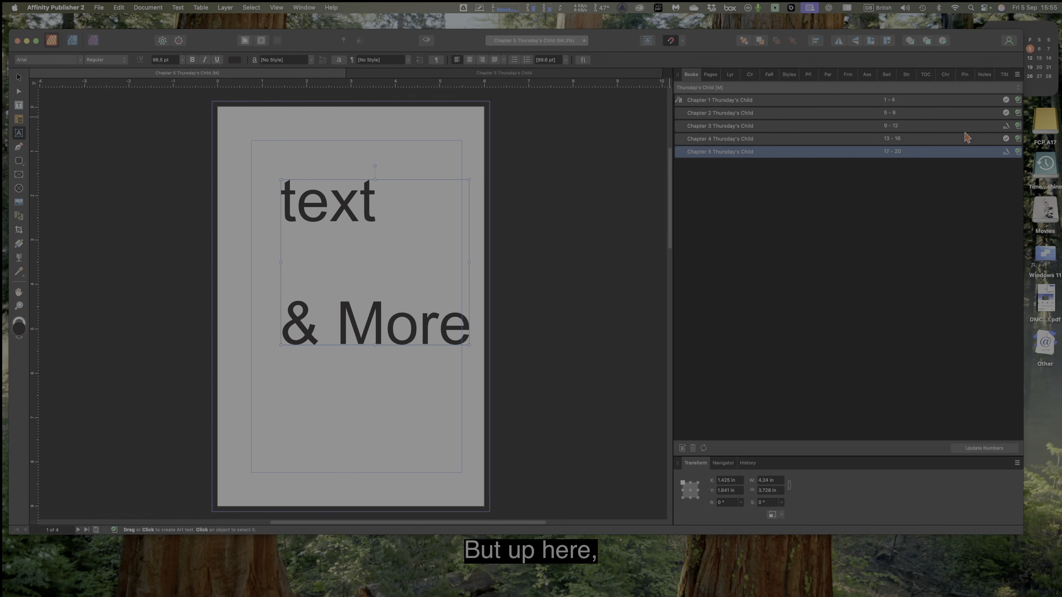
click(1017, 75)
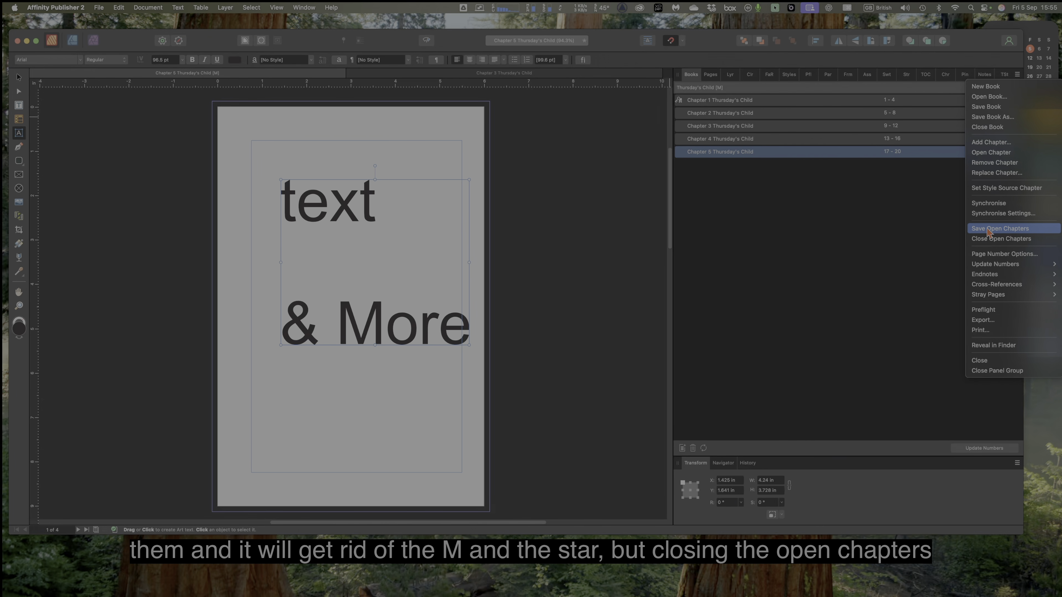
click(997, 239)
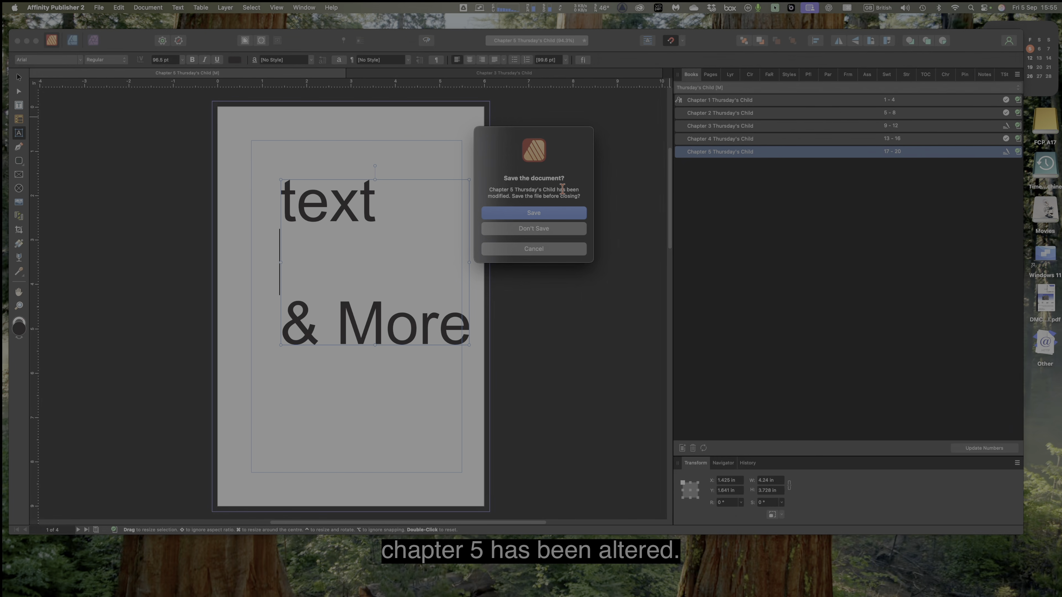
click(533, 214)
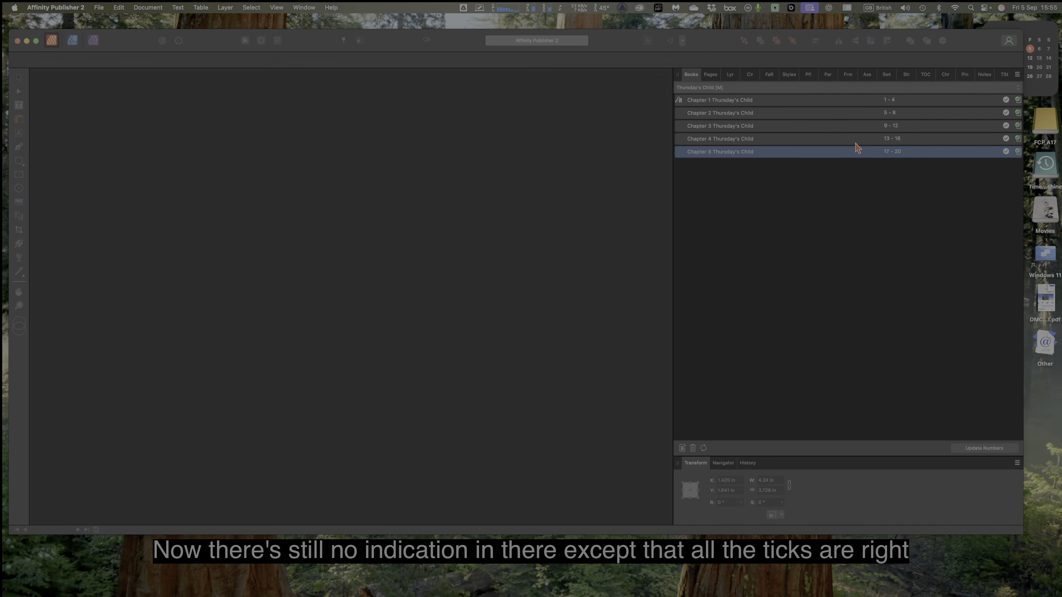
Reopen Chapter 5 Thursday's Child to check its saved text and modified status, and close the open chapters again
double_click(793, 158)
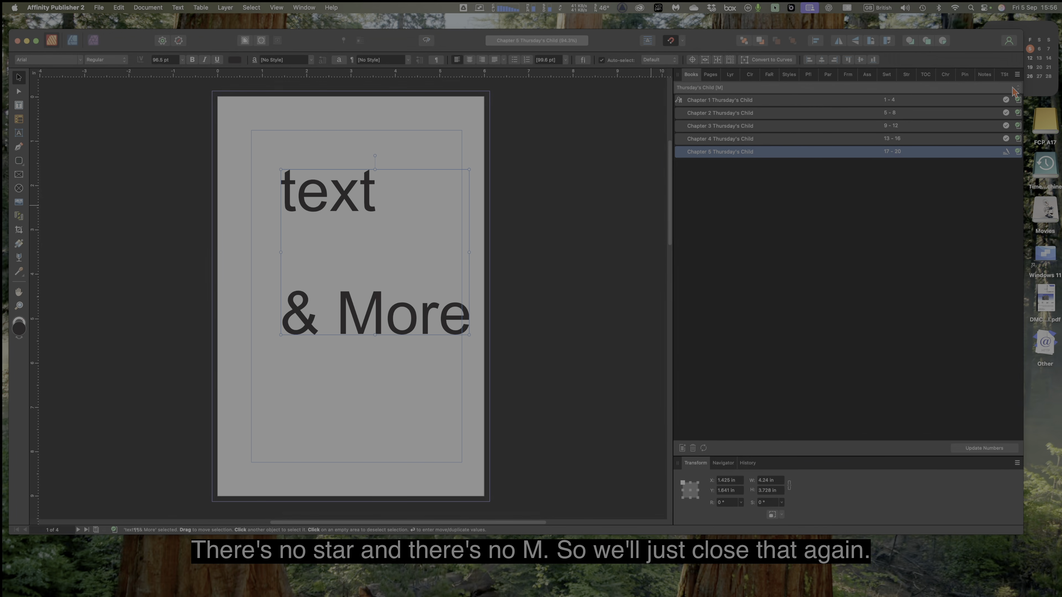
click(1017, 75)
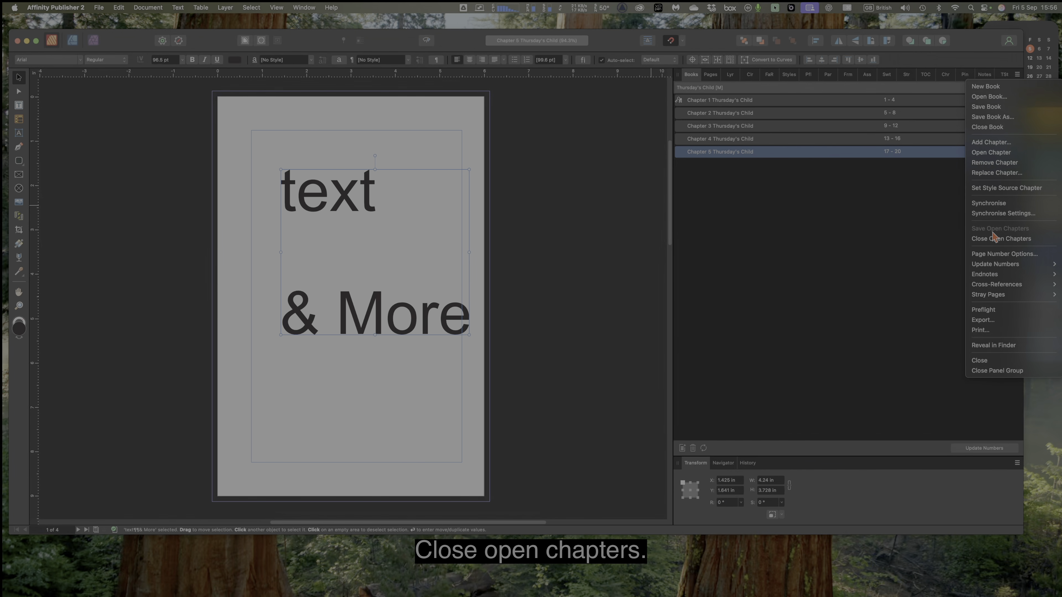
click(993, 245)
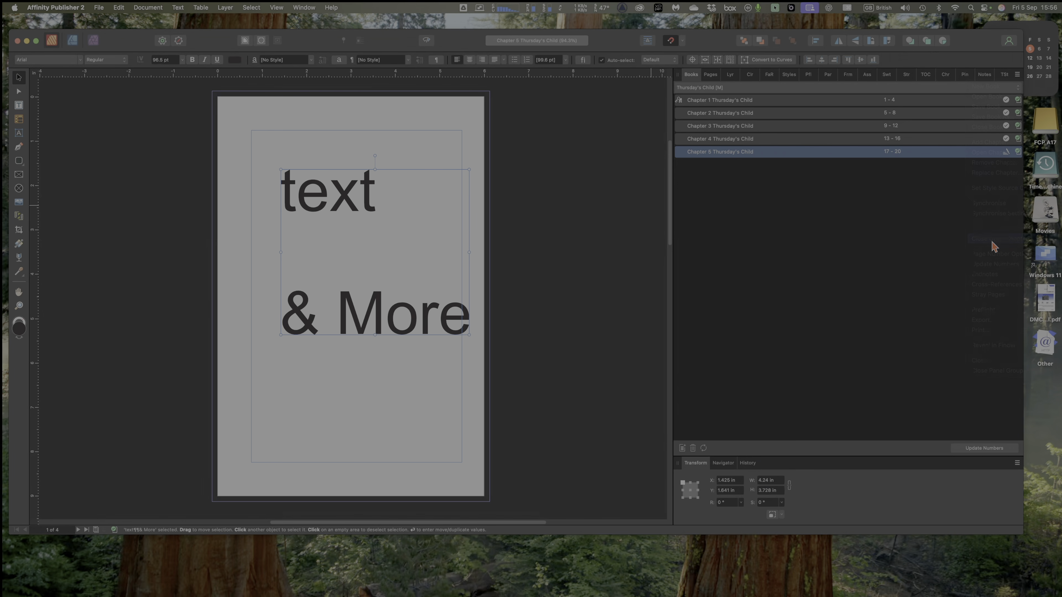